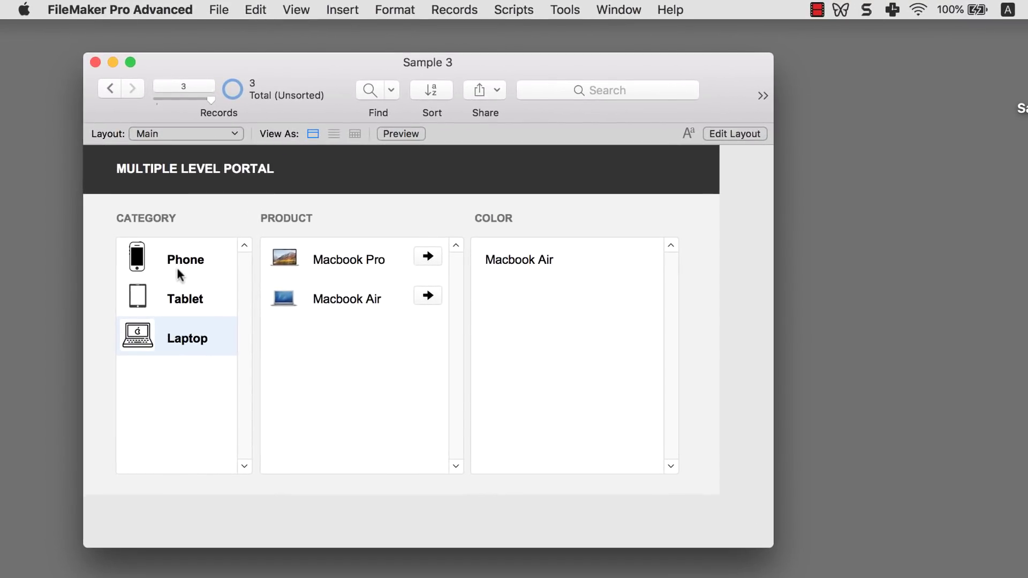
- Examine the finished multiple level portal by switching between Phone, Tablet and Laptop and showing the colors of individual products
left_click(191, 267)
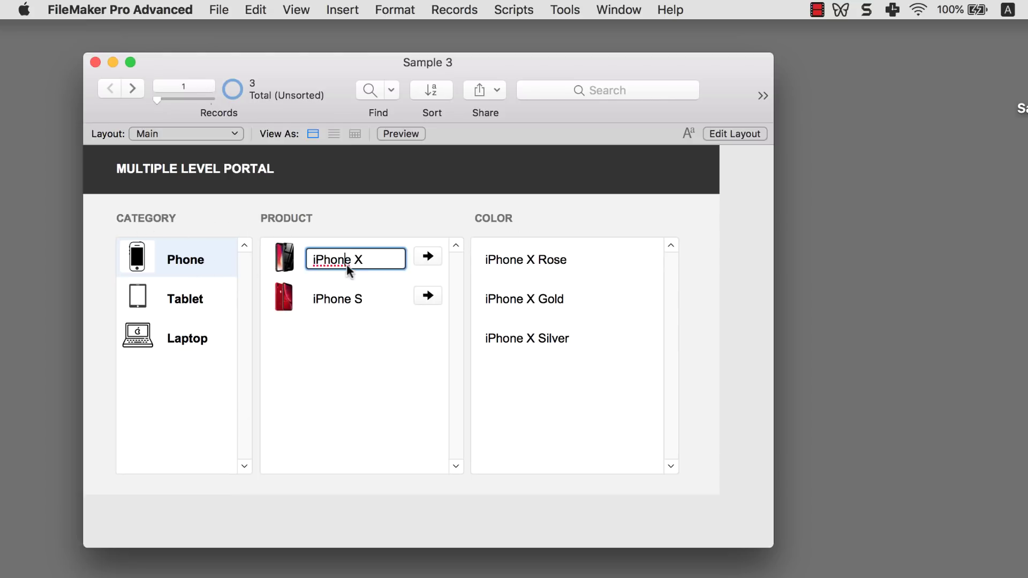
left_click(352, 300)
left_click(188, 298)
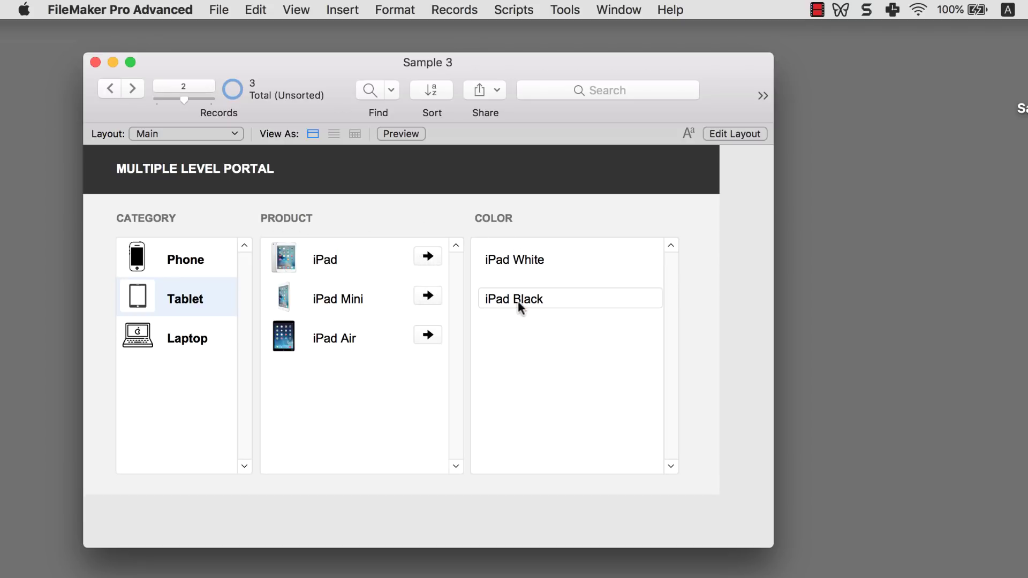
left_click(428, 295)
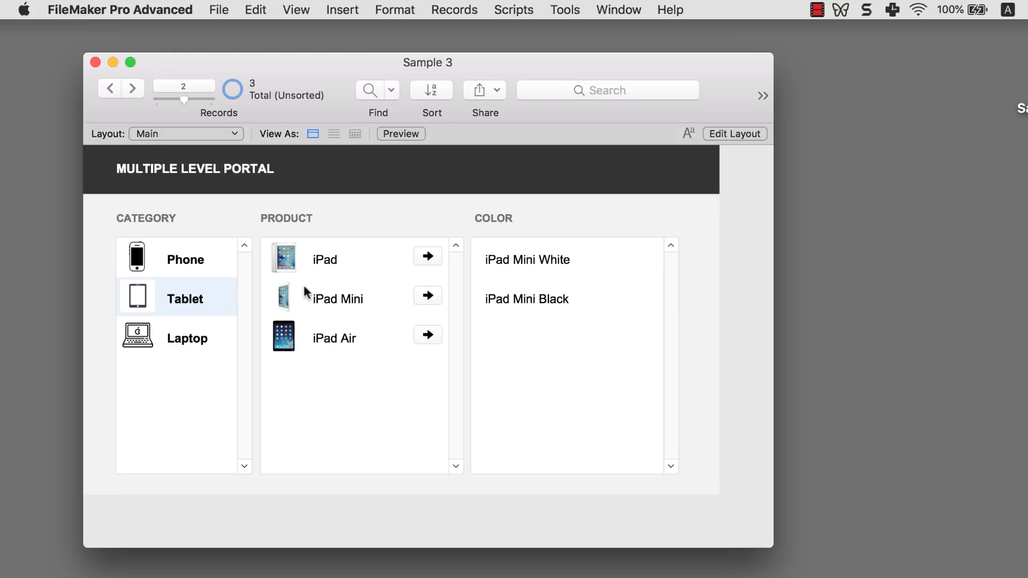
left_click(206, 343)
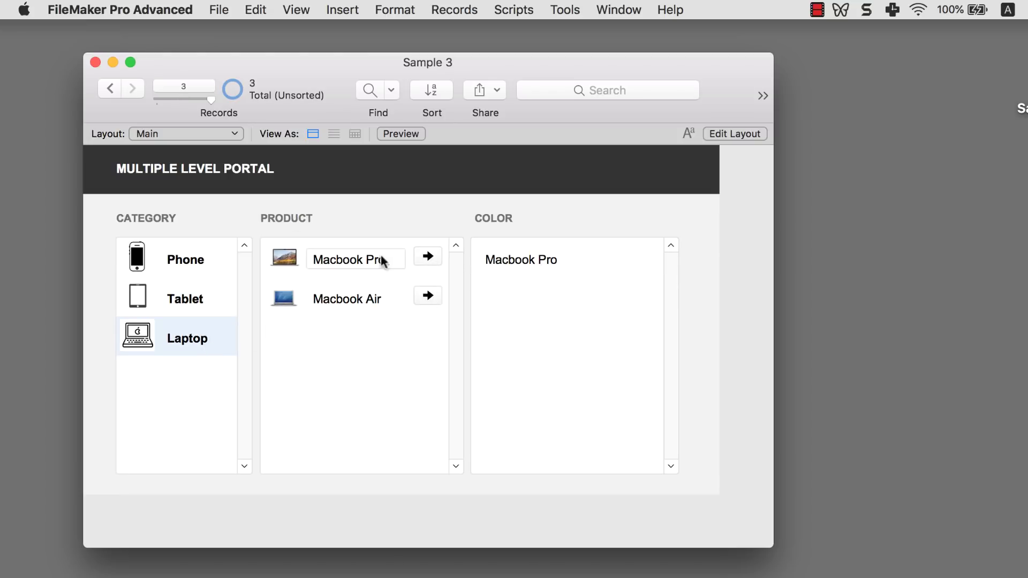
left_click(217, 262)
left_click(427, 296)
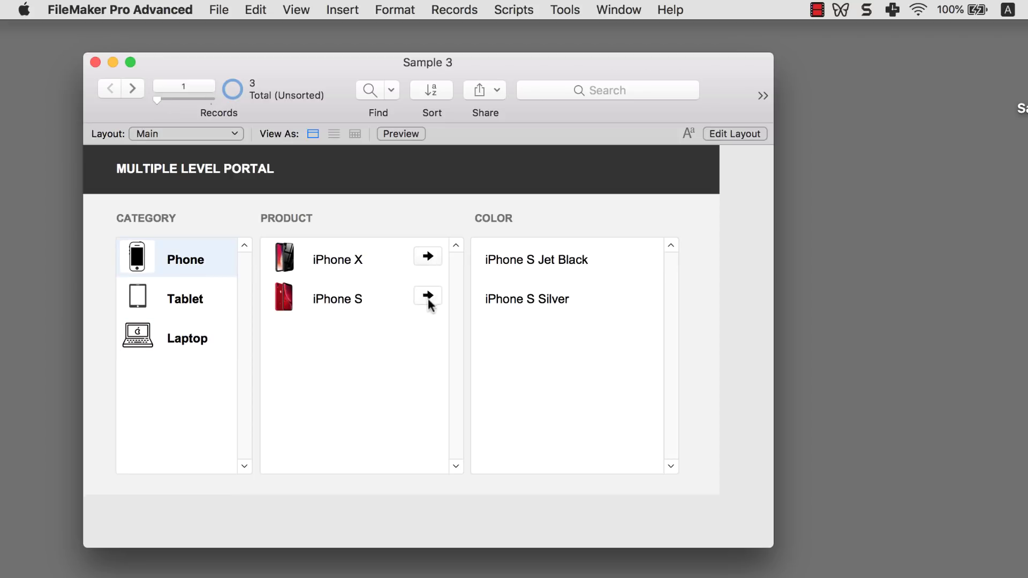
left_click(429, 258)
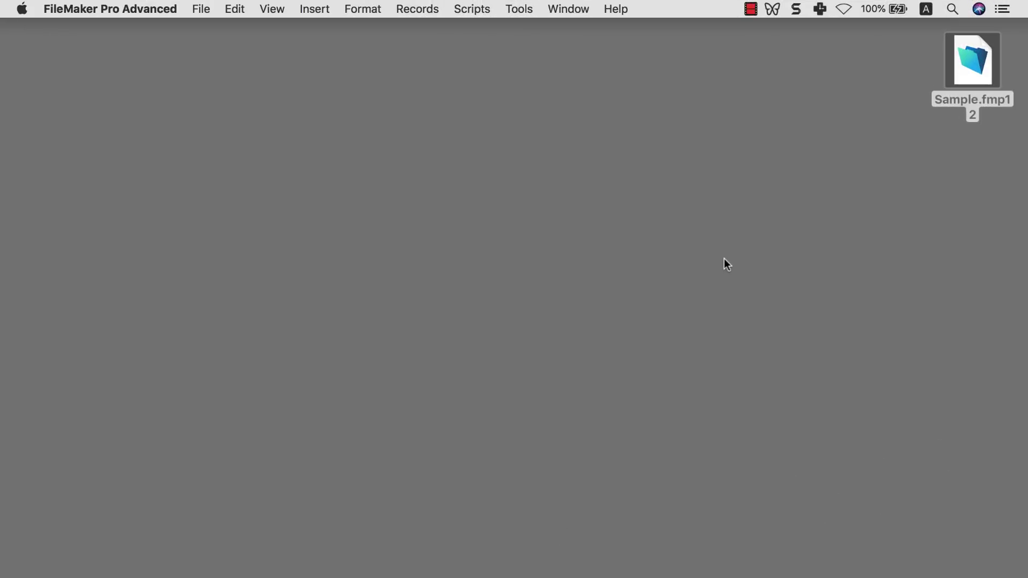
- Open the Sample.fmp12 file and bring up its Manage Database dialog
double_click(973, 75)
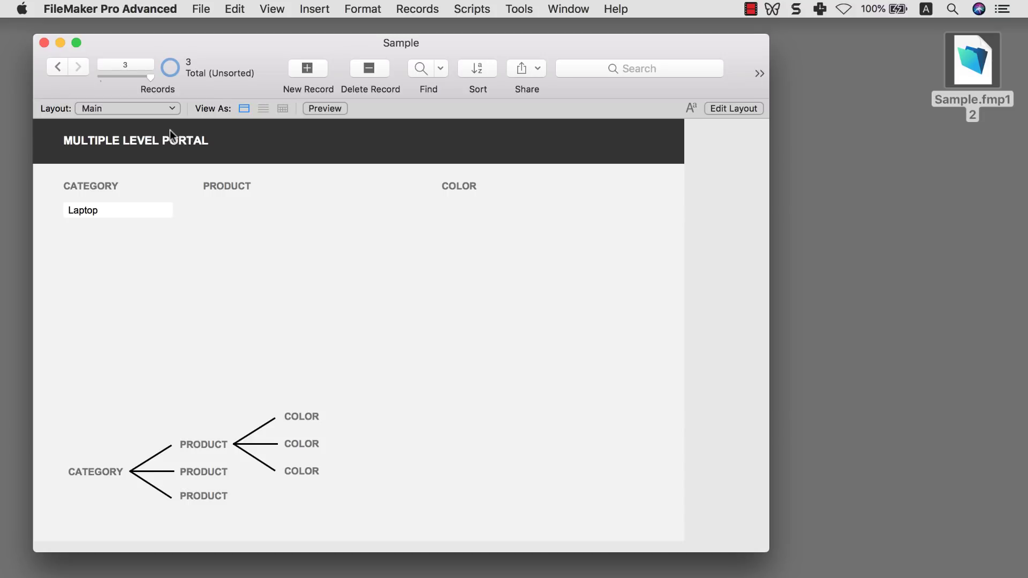
left_click(206, 11)
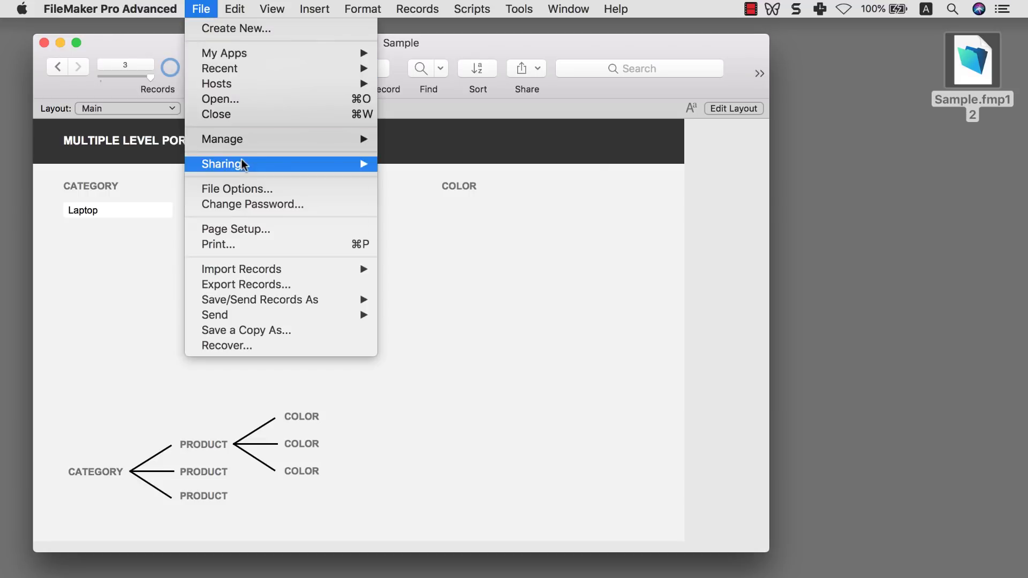
mouse_move(298, 143)
left_click(423, 138)
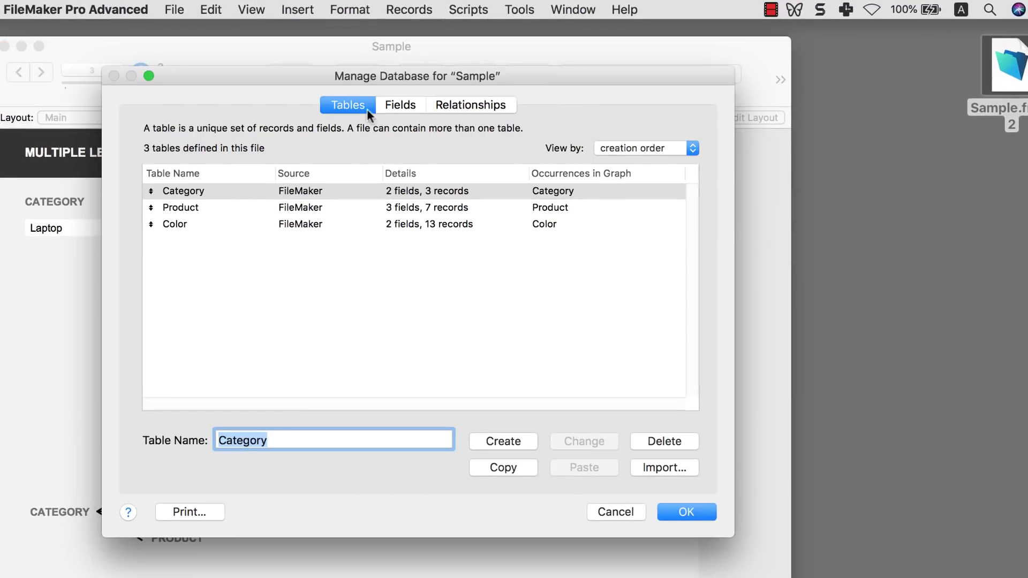
- Review the Category, Product and Color tables defined in the database, and close the dialog
left_click_drag(364, 76, 630, 78)
left_click(468, 194)
left_click(470, 211)
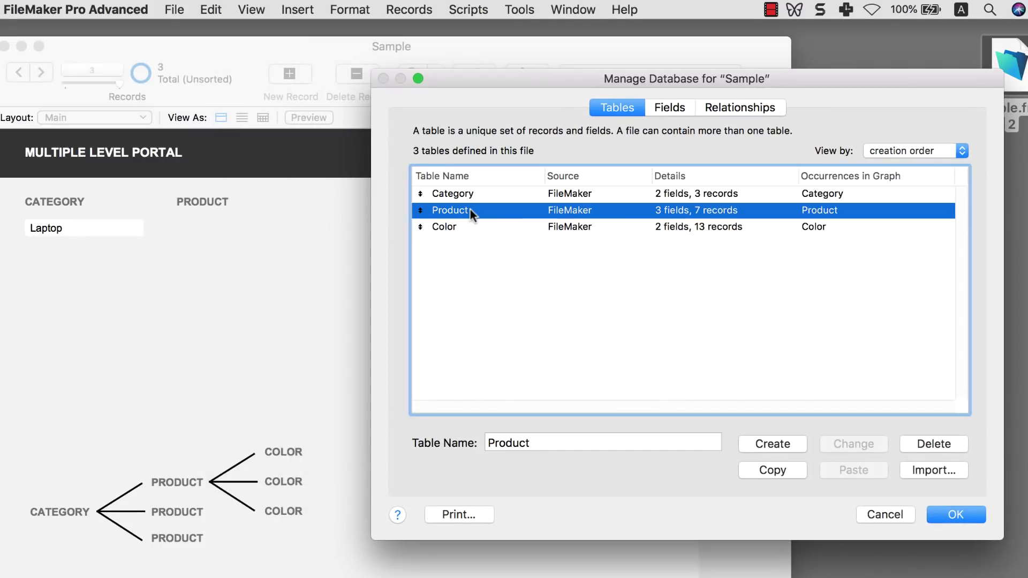
left_click(450, 228)
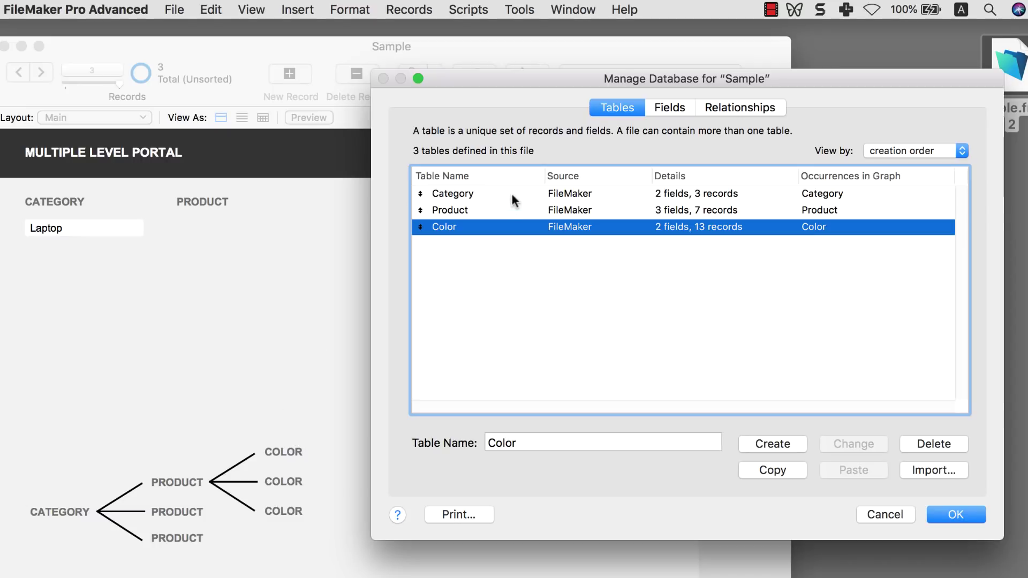
left_click_drag(479, 190, 455, 227)
left_click(934, 512)
- Open the Category, Product and Color layouts in separate windows from Manage Layouts, and close the layout manager
key("super+shift+l")
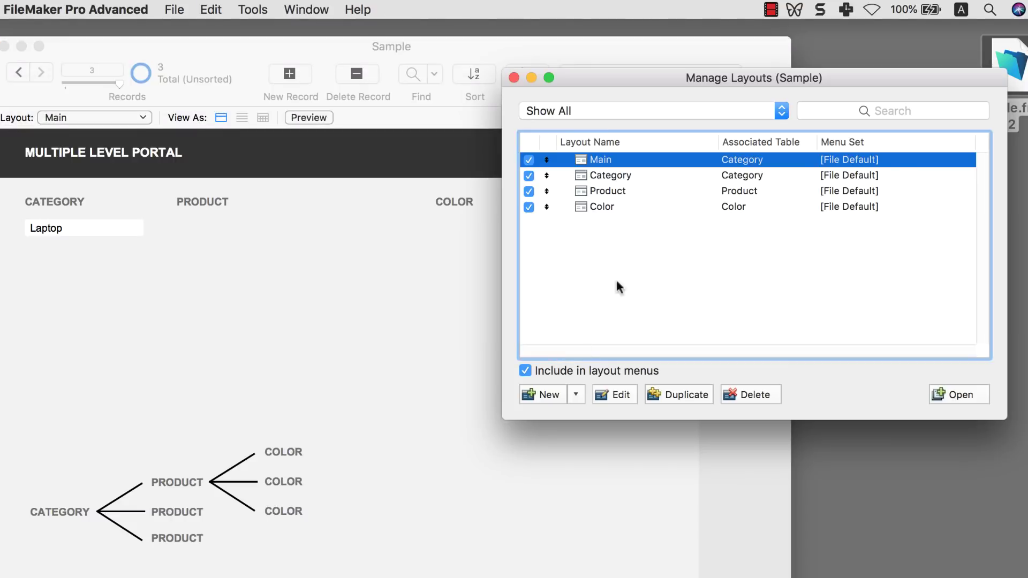
left_click(608, 172)
left_click(956, 394)
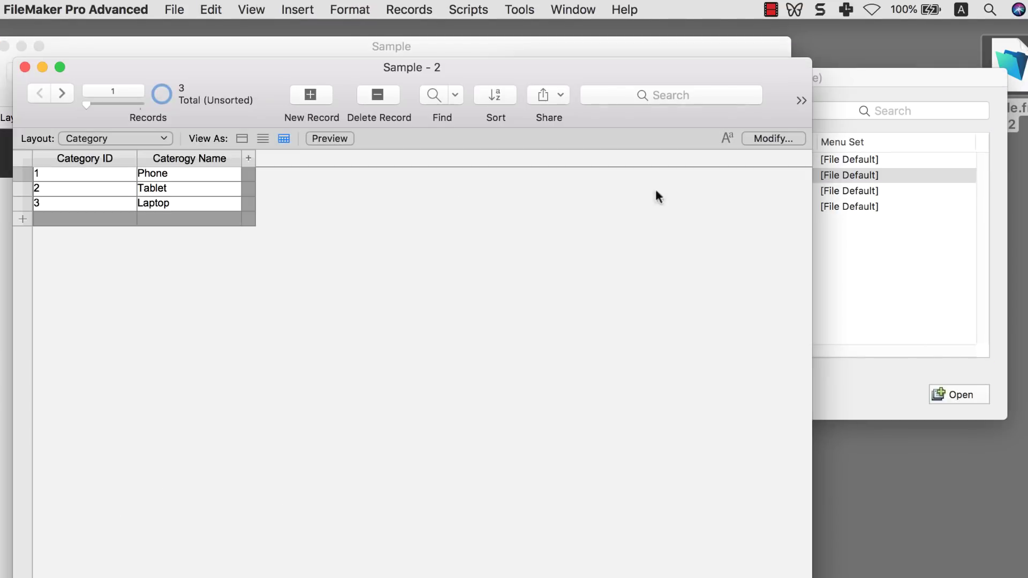
left_click(849, 192)
left_click(840, 191)
left_click(973, 390)
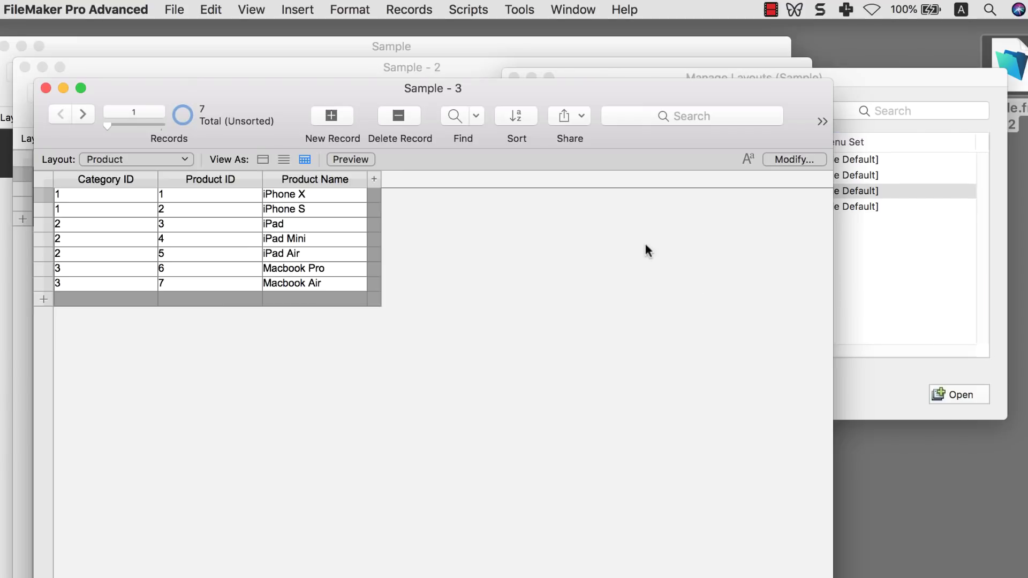
left_click(897, 223)
left_click(910, 206)
left_click(956, 394)
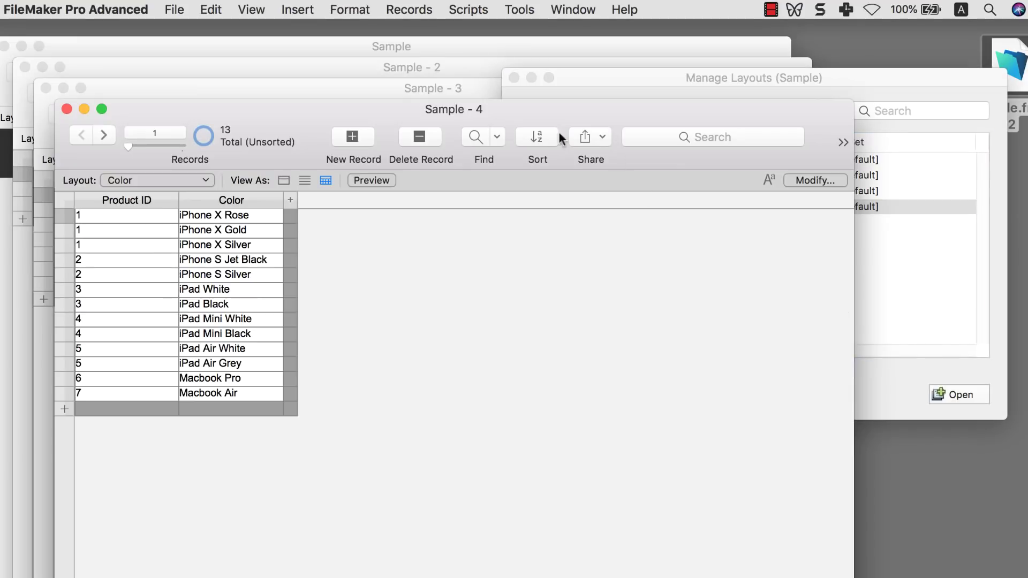
left_click(513, 78)
- Narrow the Category, Product and Color windows and arrange them side by side
left_click_drag(412, 68, 387, 68)
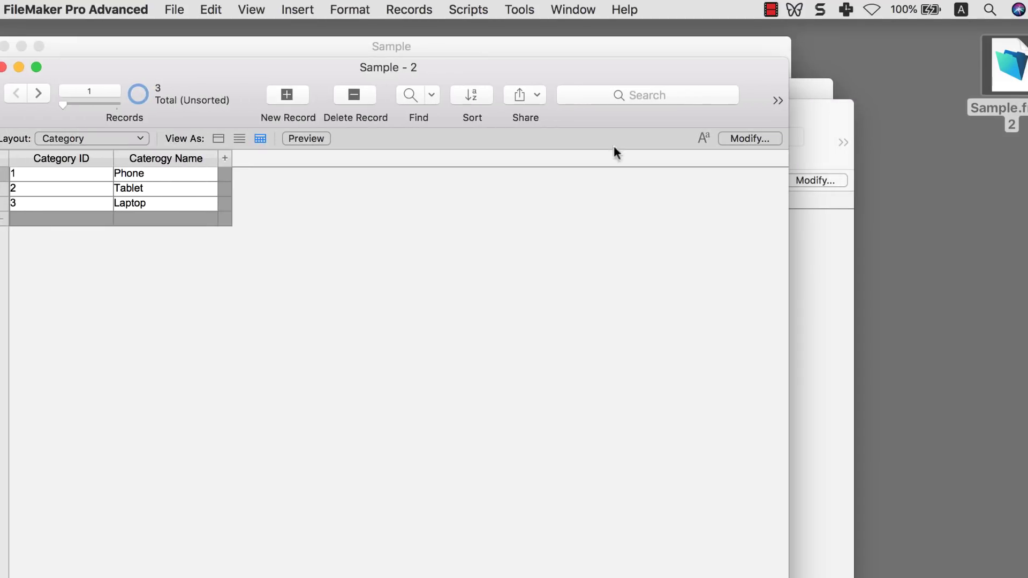
left_click_drag(787, 230, 264, 223)
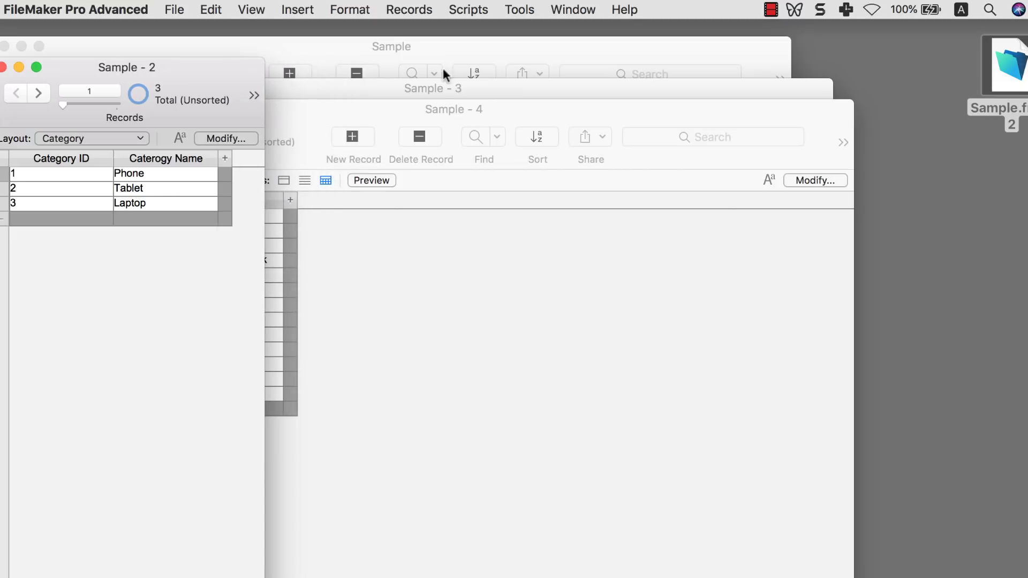
left_click_drag(431, 90, 629, 62)
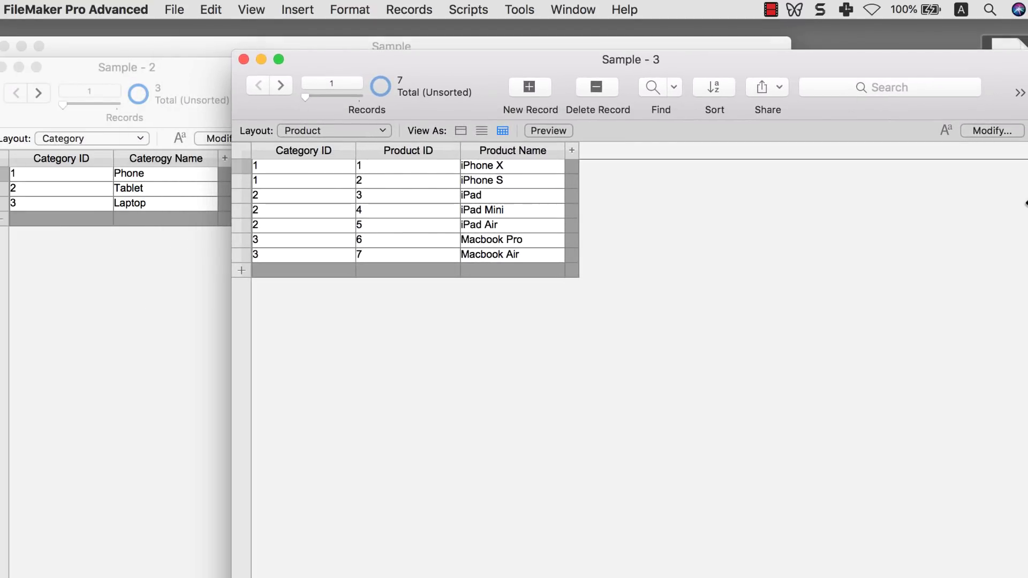
left_click_drag(1025, 203, 592, 223)
left_click(836, 61)
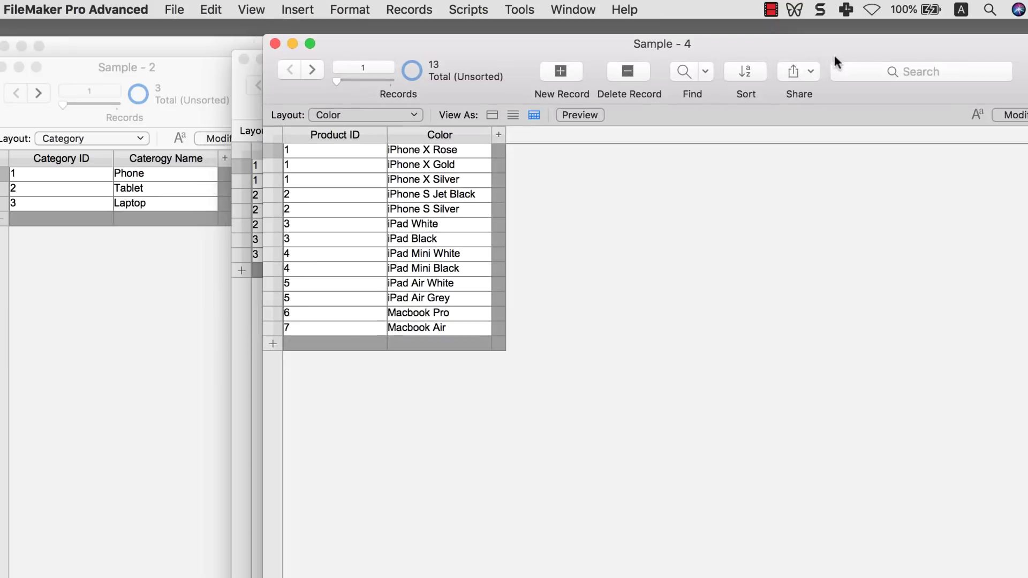
left_click_drag(1025, 177, 493, 170)
left_click_drag(432, 47, 757, 59)
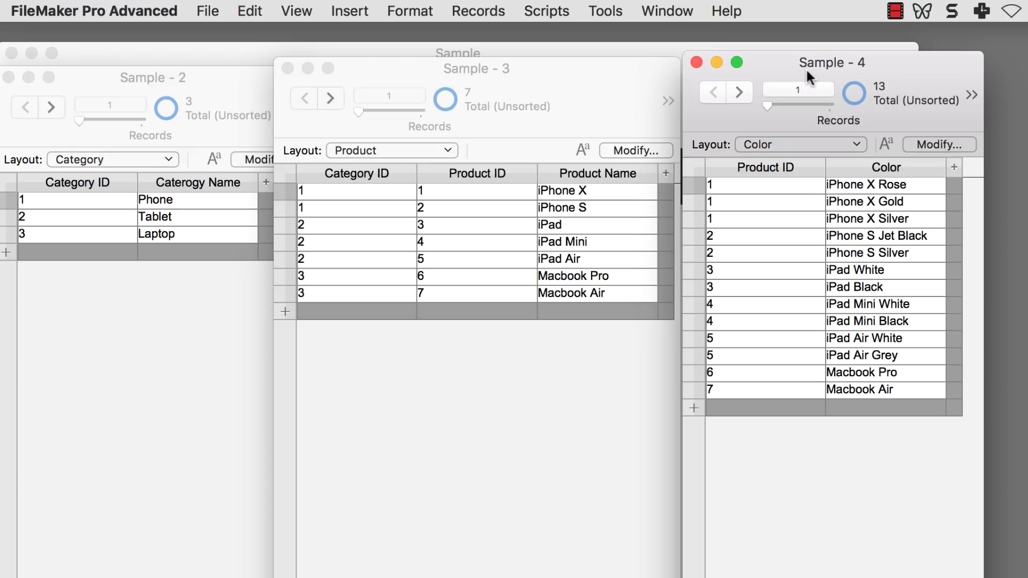
- Compare Category ID in the Category and Product tables to trace how Phone links to iPhone X
left_click(94, 227)
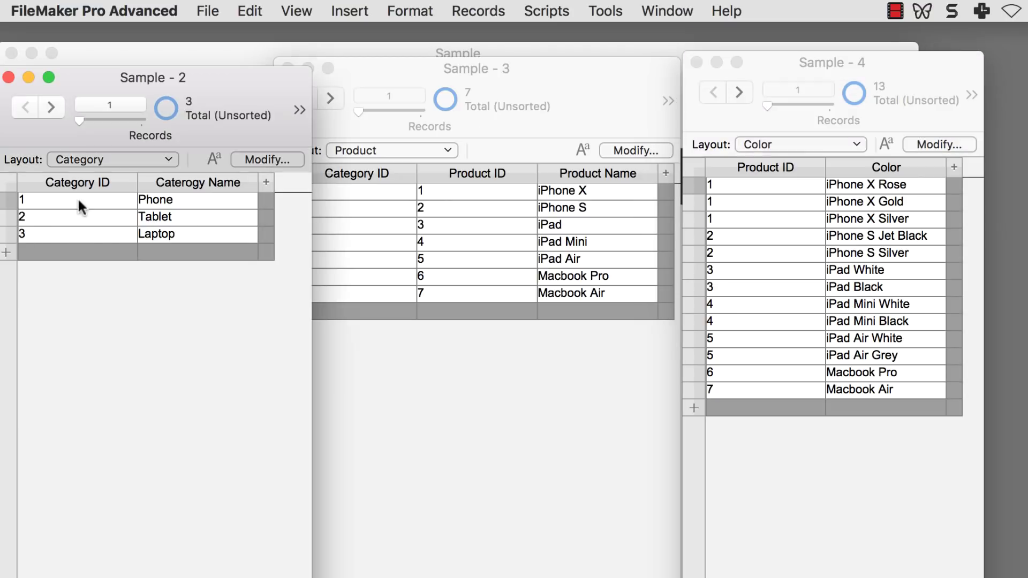
left_click(191, 204)
left_click(48, 202)
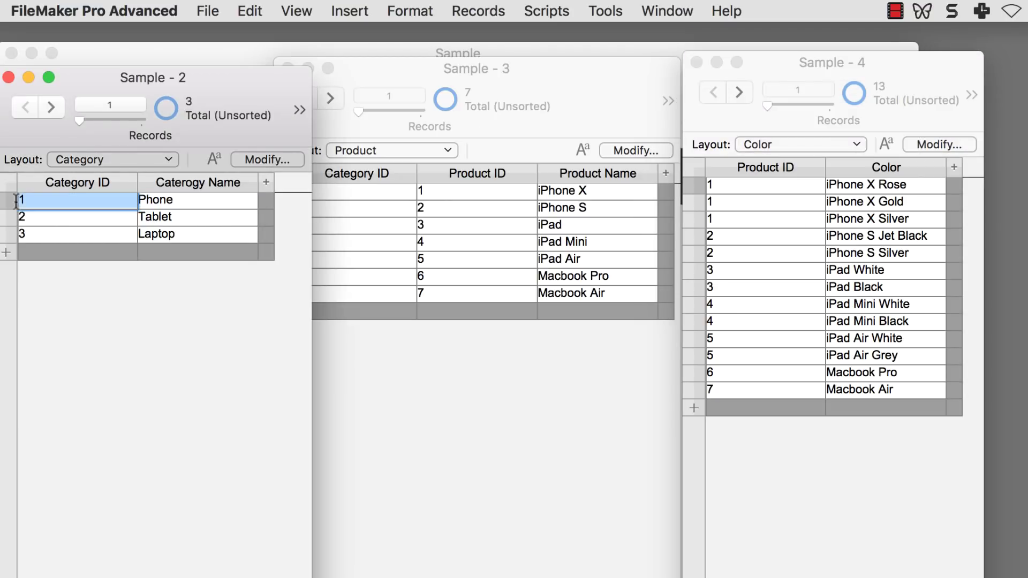
left_click_drag(447, 71, 482, 70)
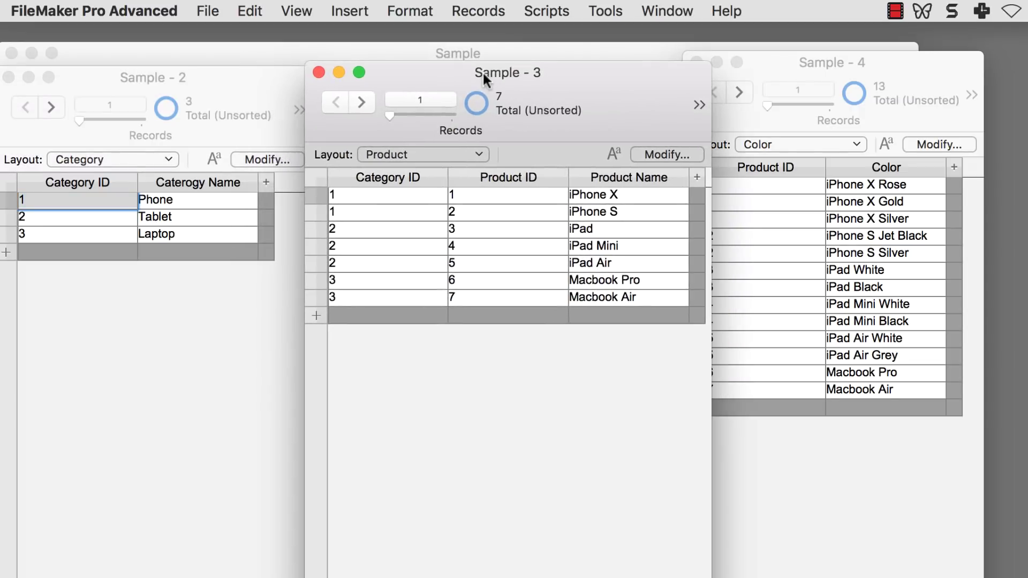
left_click(338, 210)
left_click(377, 196)
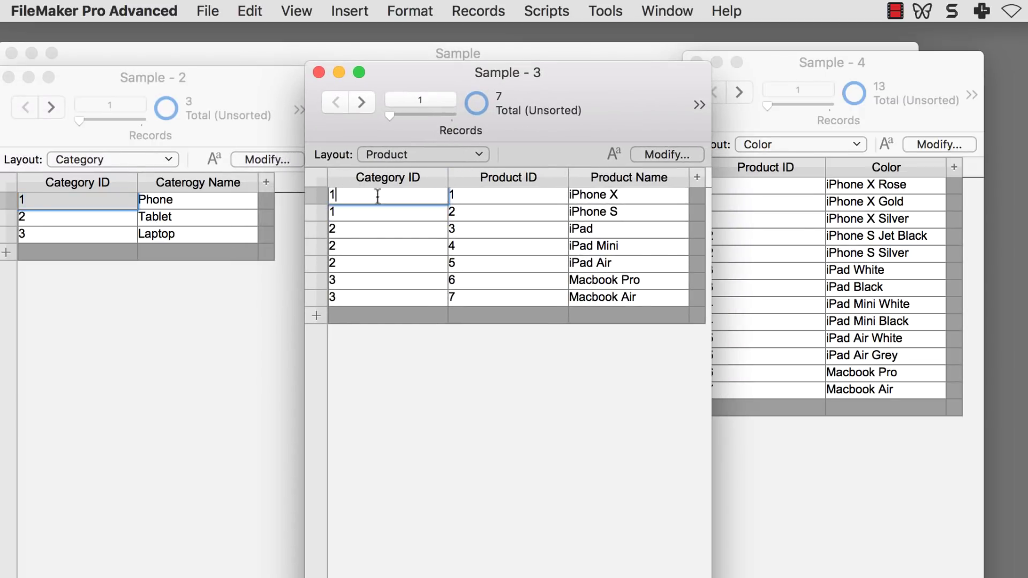
left_click(166, 205)
left_click(596, 198)
- Compare Product ID in the Product and Color tables to trace which colors belong to iPhone X
left_click_drag(816, 73, 857, 75)
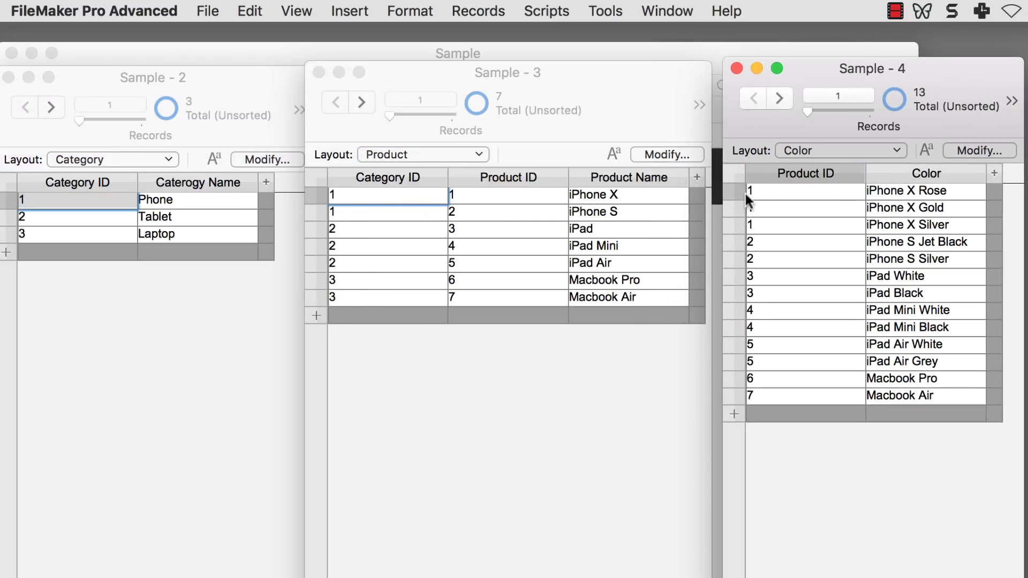
left_click(771, 193)
left_click(483, 194)
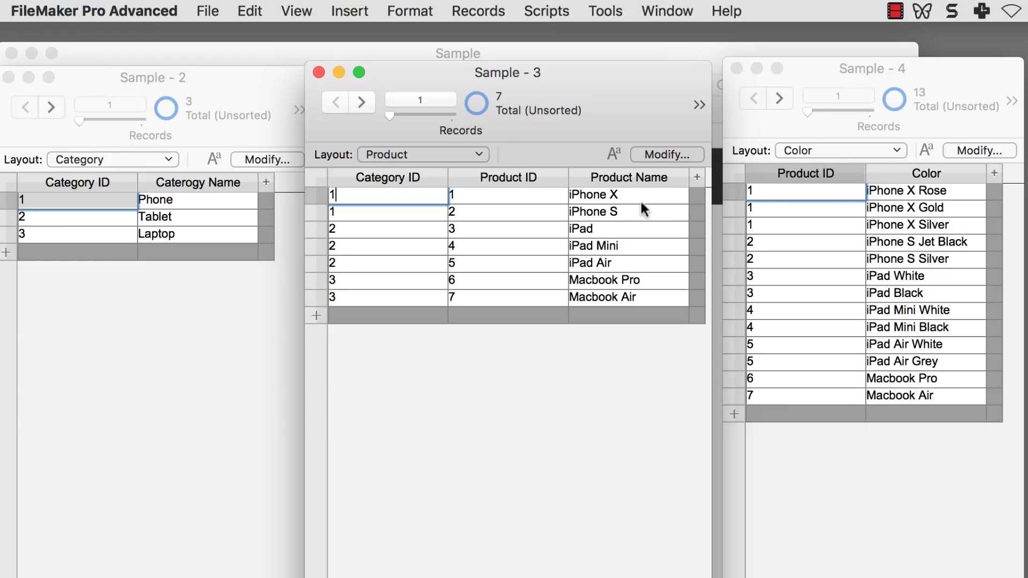
left_click(602, 194)
left_click(907, 195)
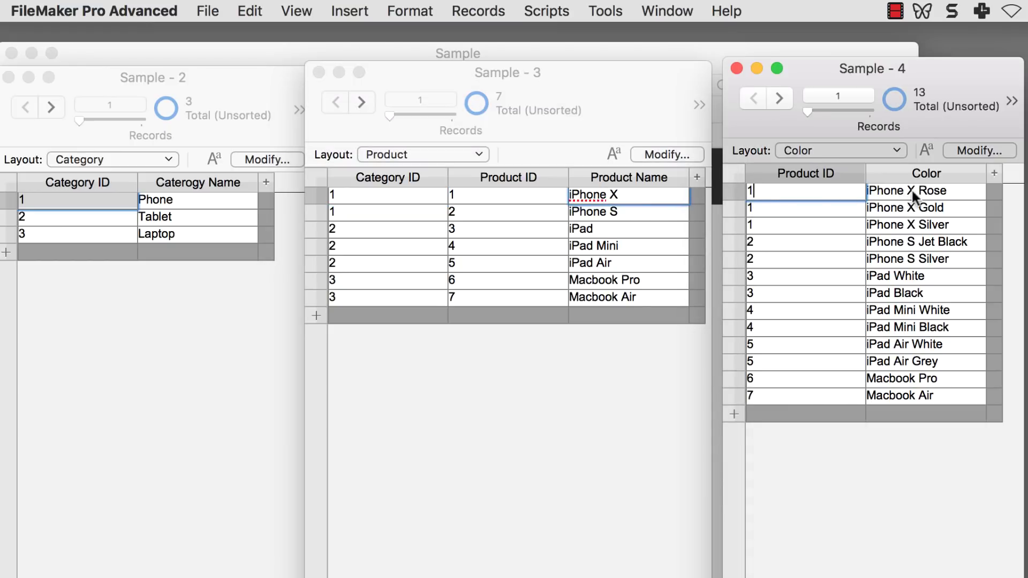
left_click(909, 208)
left_click(909, 225)
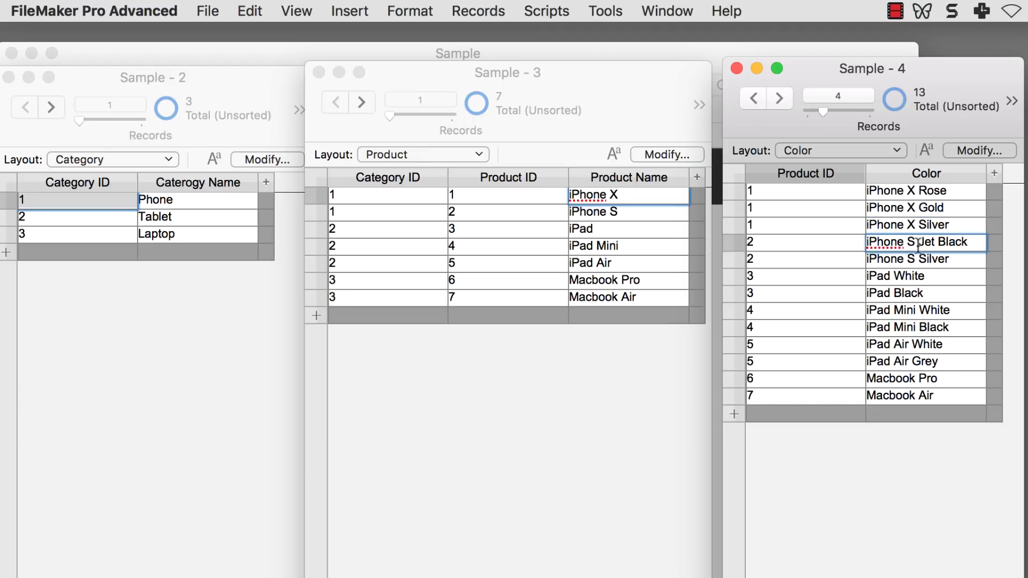
- Trace the iPhone S colors back through Product ID to their product and through Category ID to Phone
left_click(880, 246)
left_click(882, 257)
left_click(485, 208)
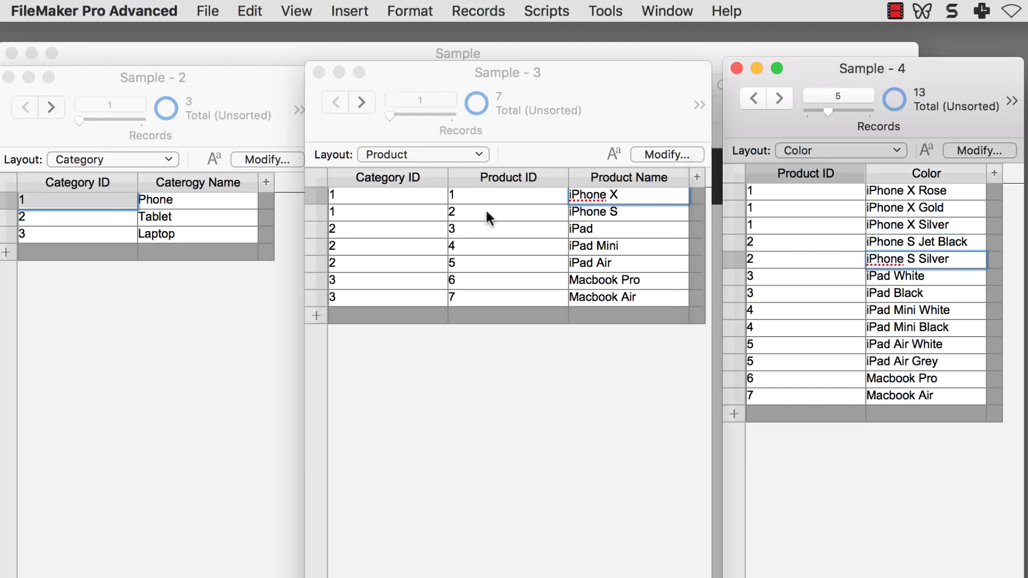
left_click(770, 242)
left_click(752, 244)
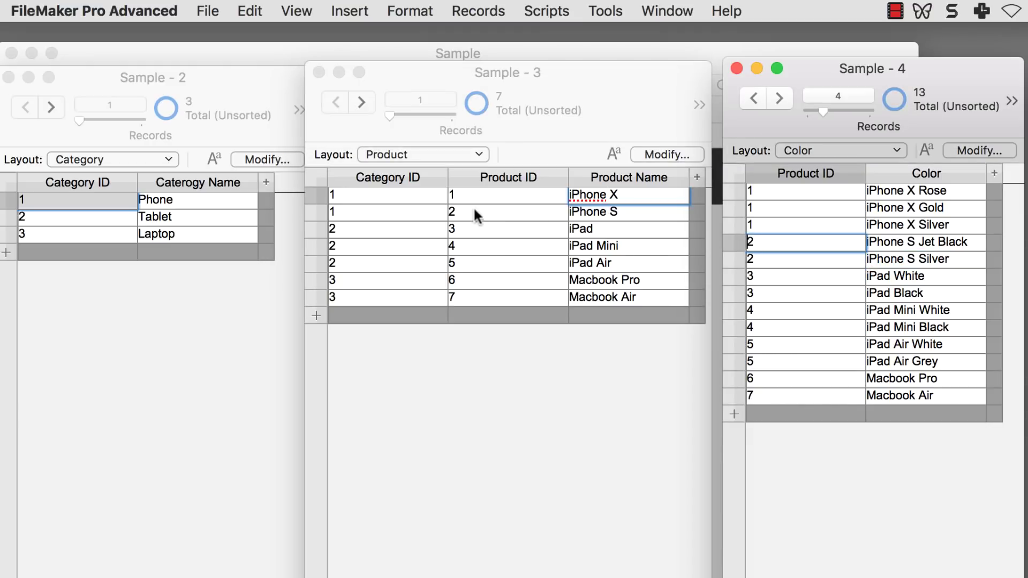
left_click(456, 208)
left_click(456, 210)
left_click(336, 212)
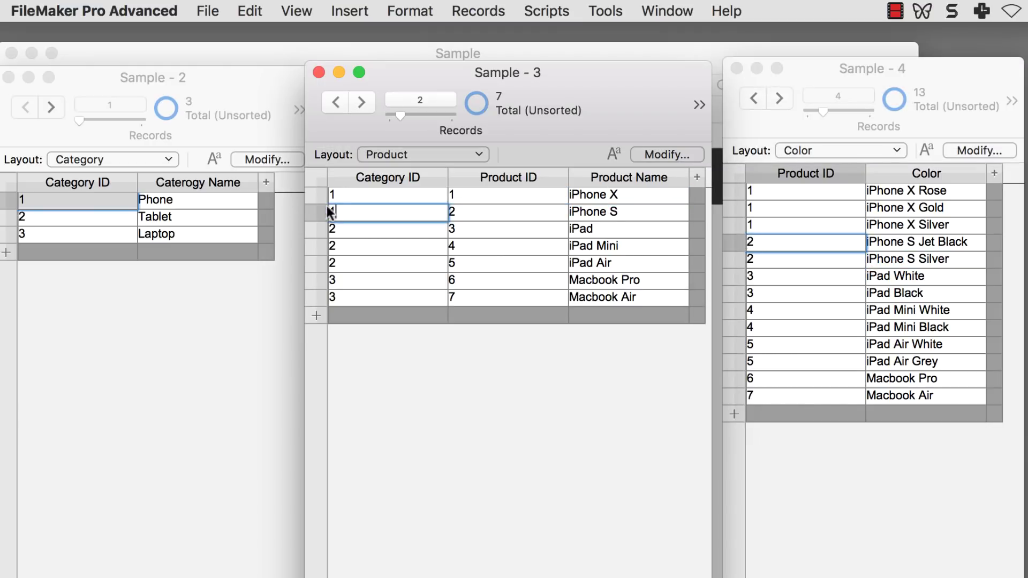
left_click(92, 204)
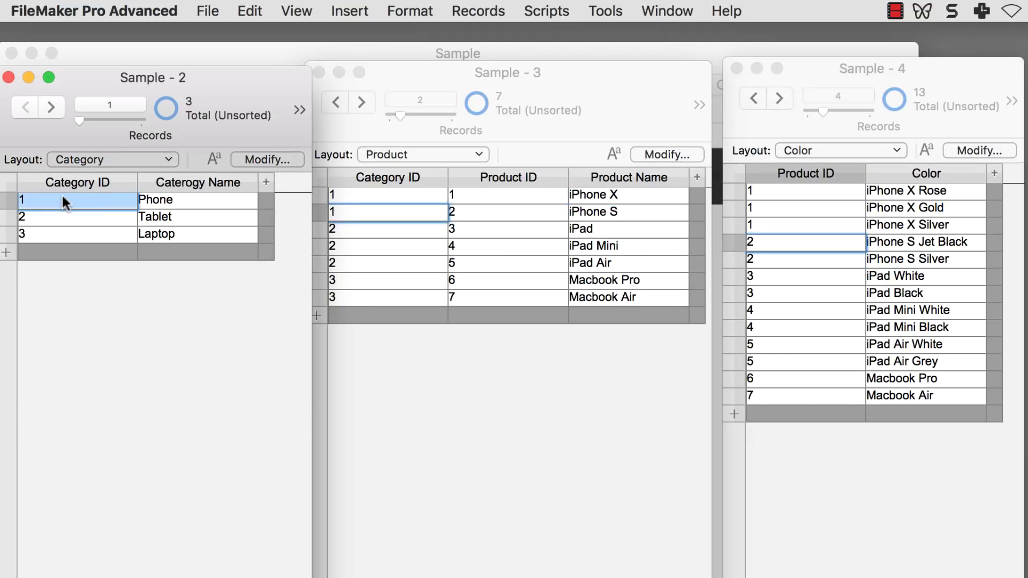
left_click(171, 199)
left_click(582, 213)
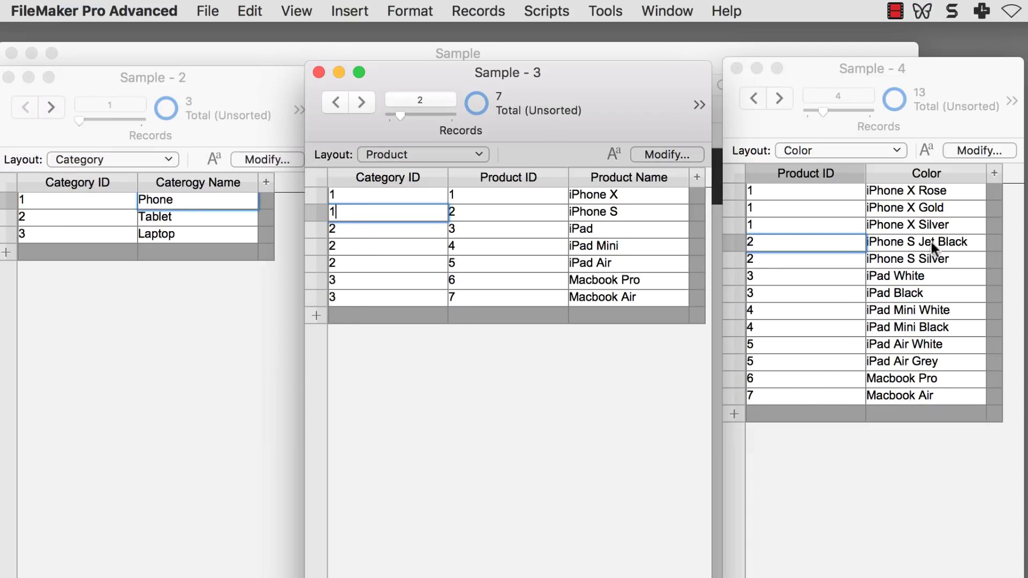
- Close the Color table window and bring the Category table window to the front
left_click(736, 68)
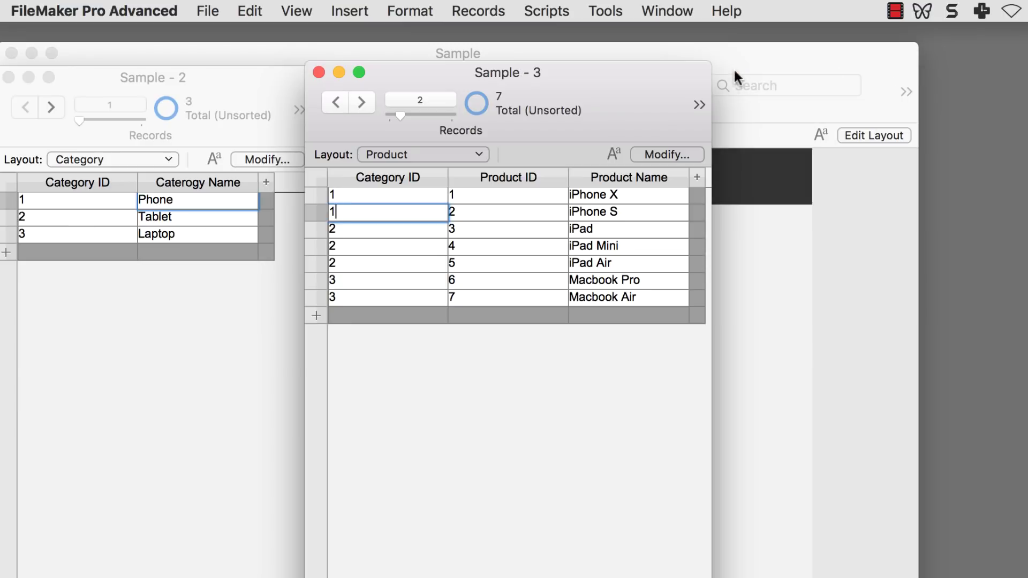
left_click(169, 207)
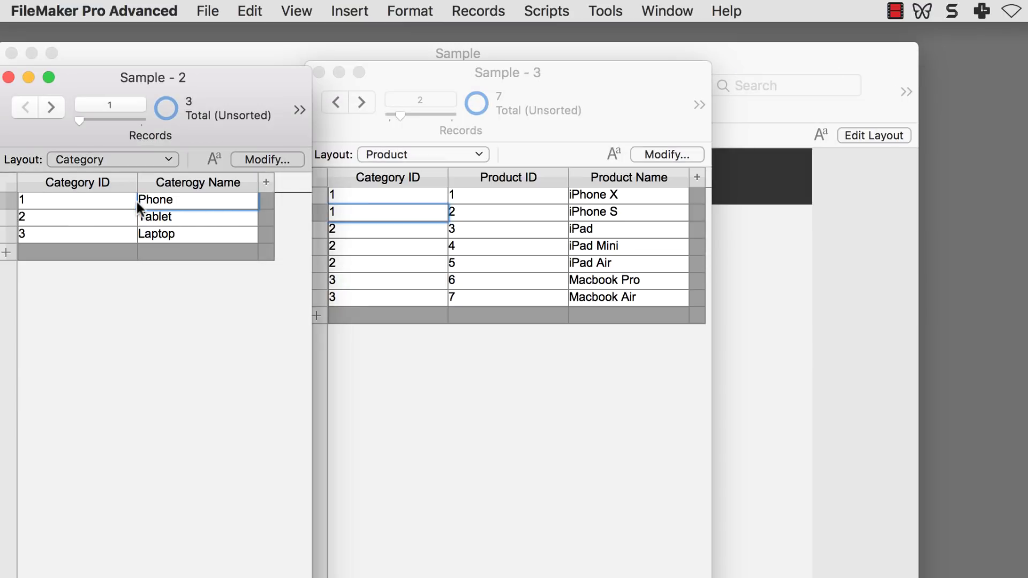
- Minimize the Product and Category table windows, leaving the Main layout window in front
left_click_drag(141, 199, 182, 201)
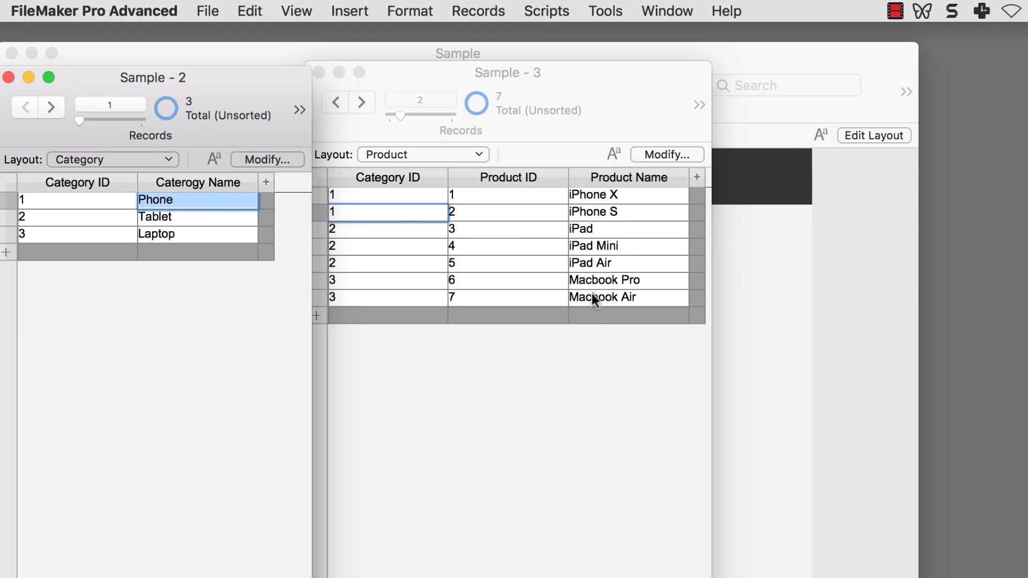
left_click(773, 260)
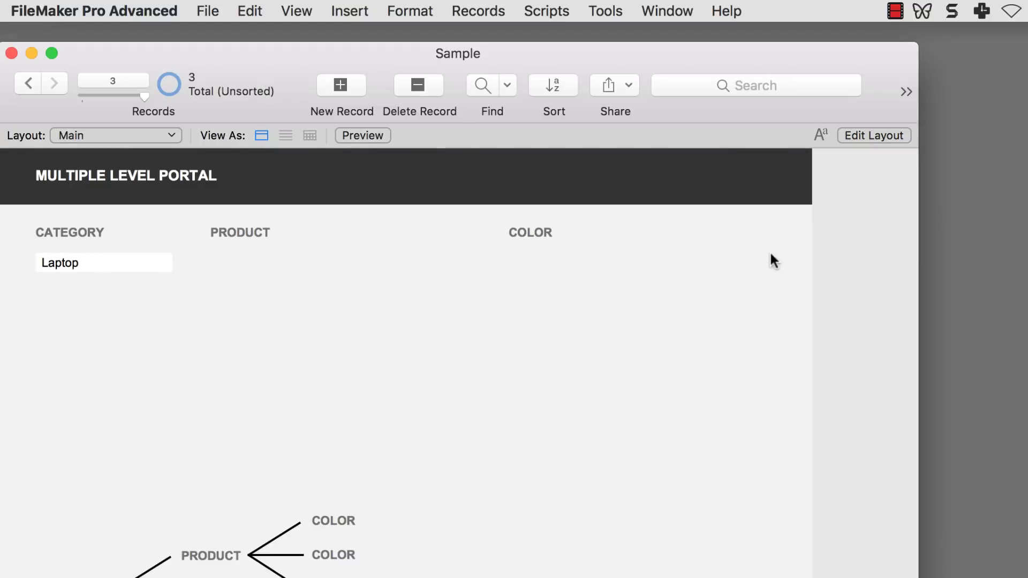
key("super+grave")
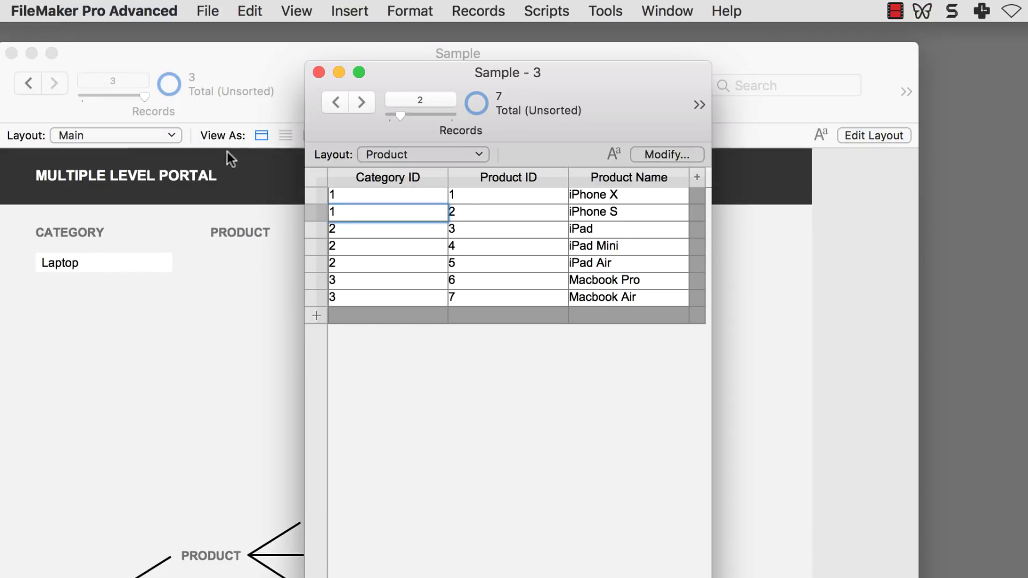
left_click(339, 72)
key("super+grave")
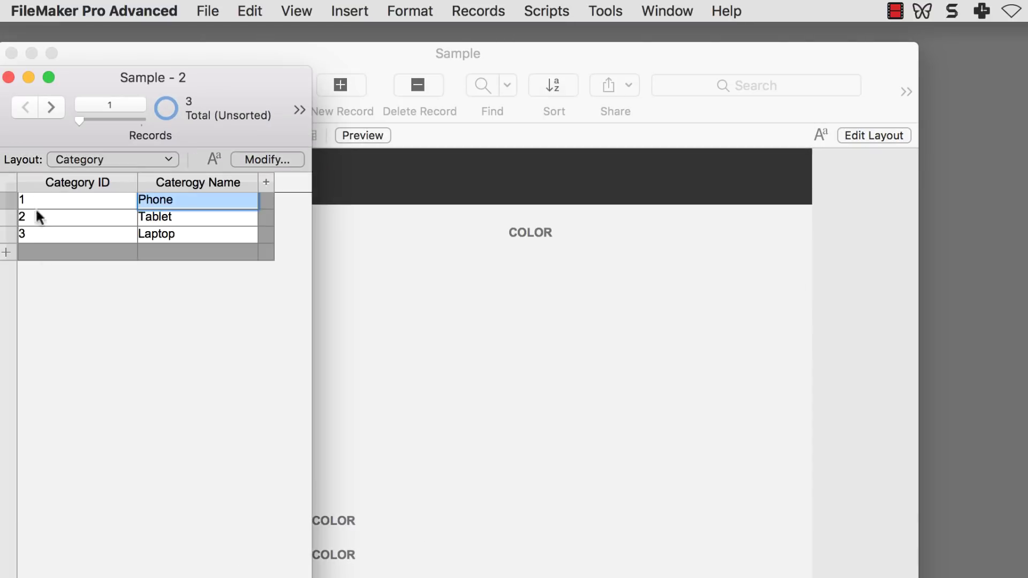
left_click(30, 78)
- Open the relationships graph of the Sample database and move the Product table closer to the Category table
left_click(207, 10)
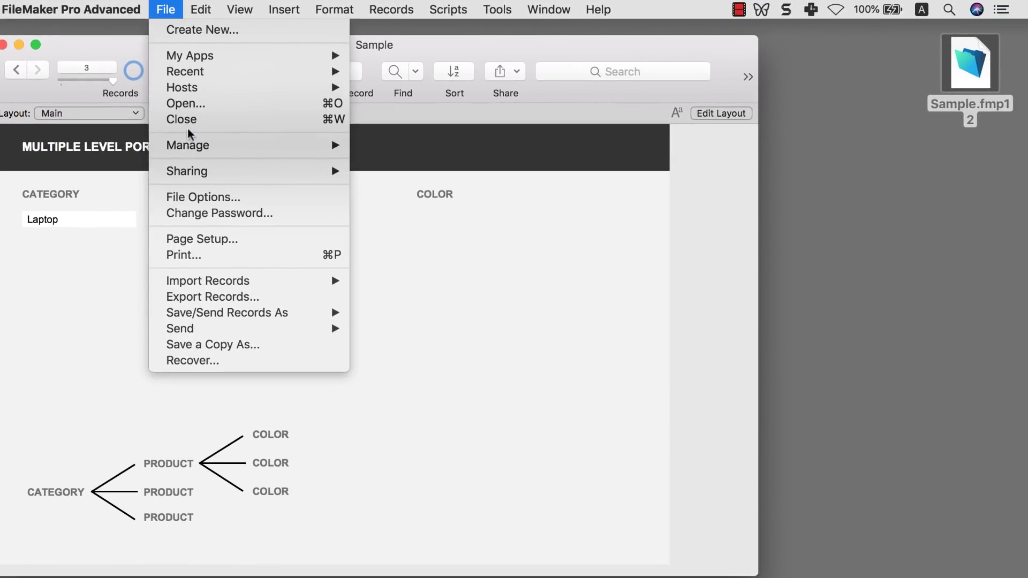
mouse_move(233, 174)
left_click(419, 146)
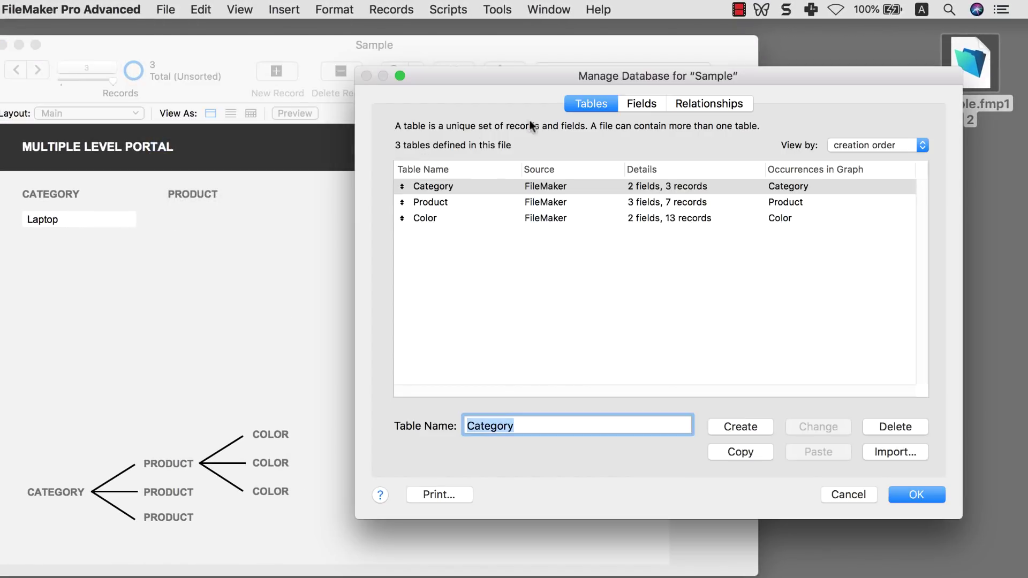
left_click(693, 104)
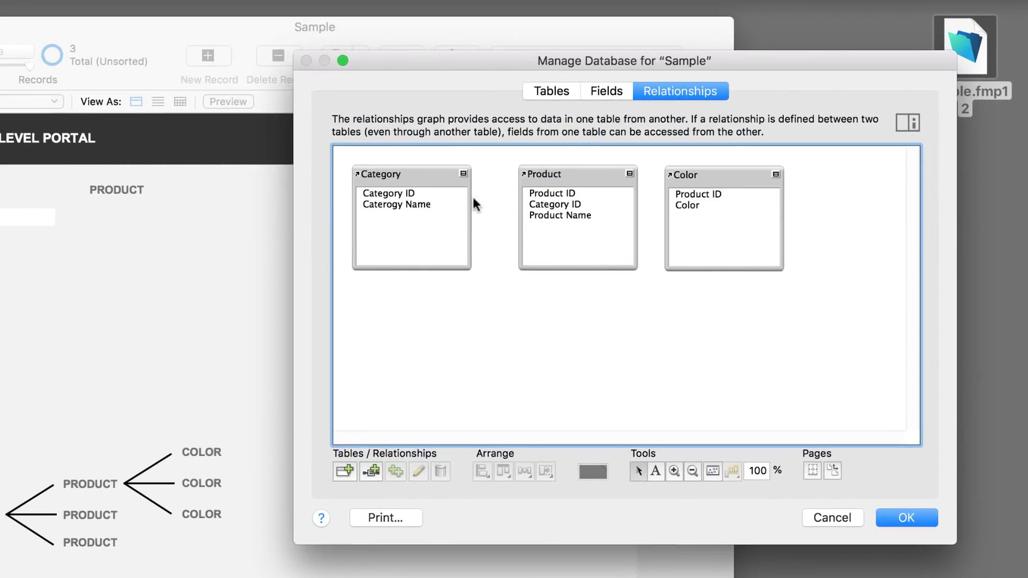
left_click_drag(556, 177, 548, 176)
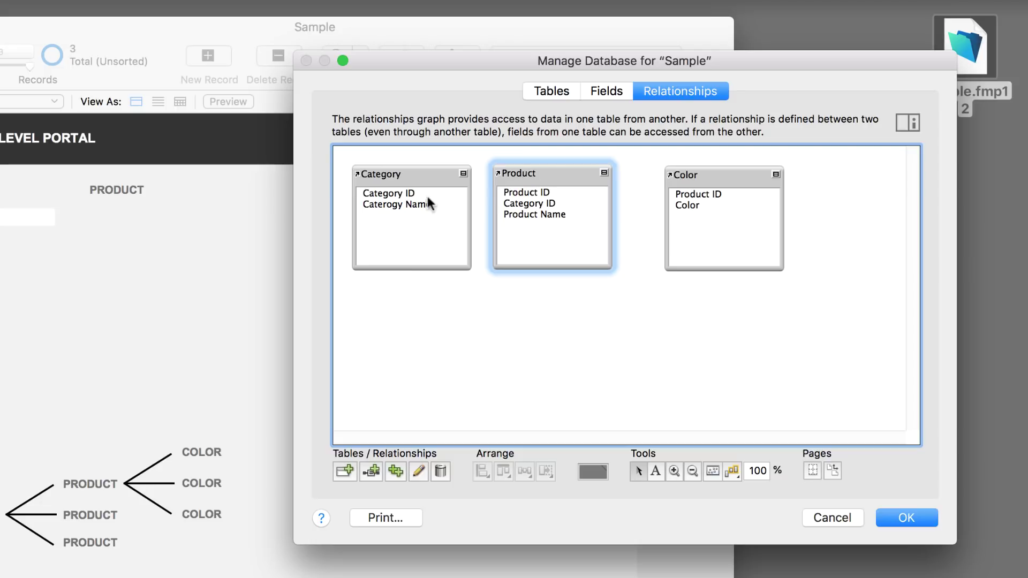
- Relate the Category table to the Product table through their Category ID fields and save the database changes
left_click_drag(387, 194, 507, 209)
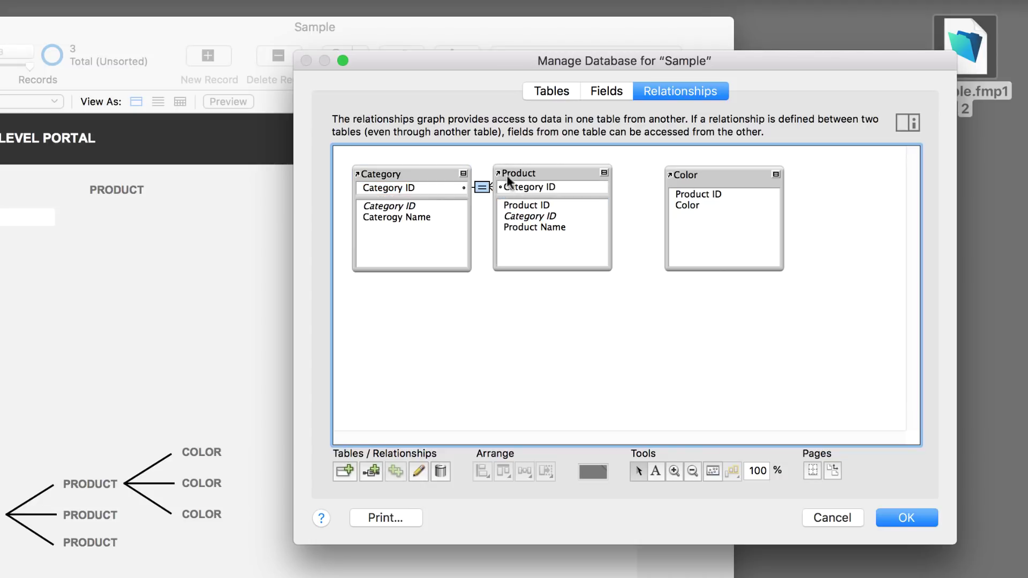
left_click(435, 185)
left_click(532, 187)
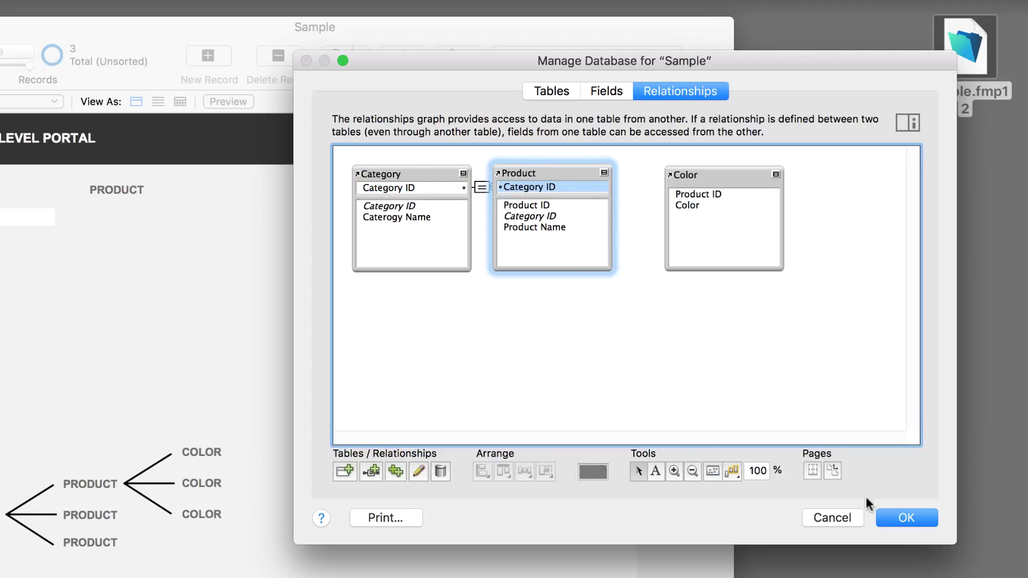
left_click(906, 517)
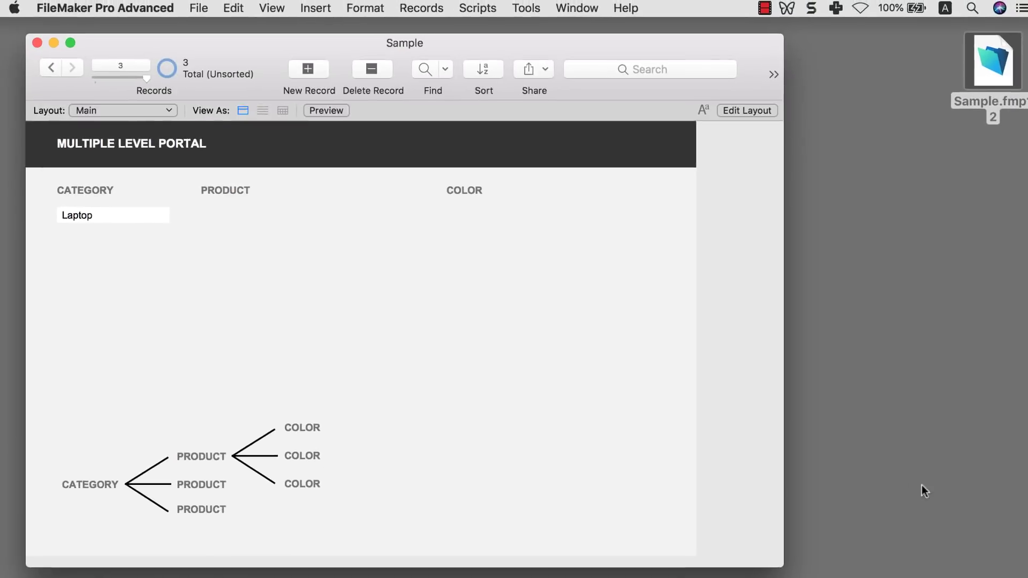
- In Layout mode, draw a nine-row portal under the PRODUCT heading and set it to show records from Product
left_click(310, 15)
key("Escape")
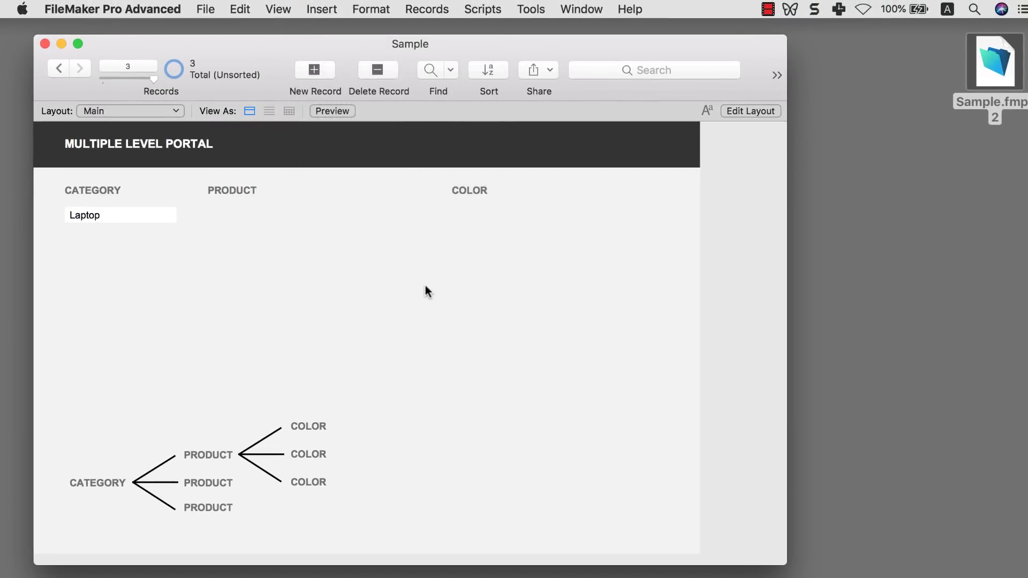
key("super+l")
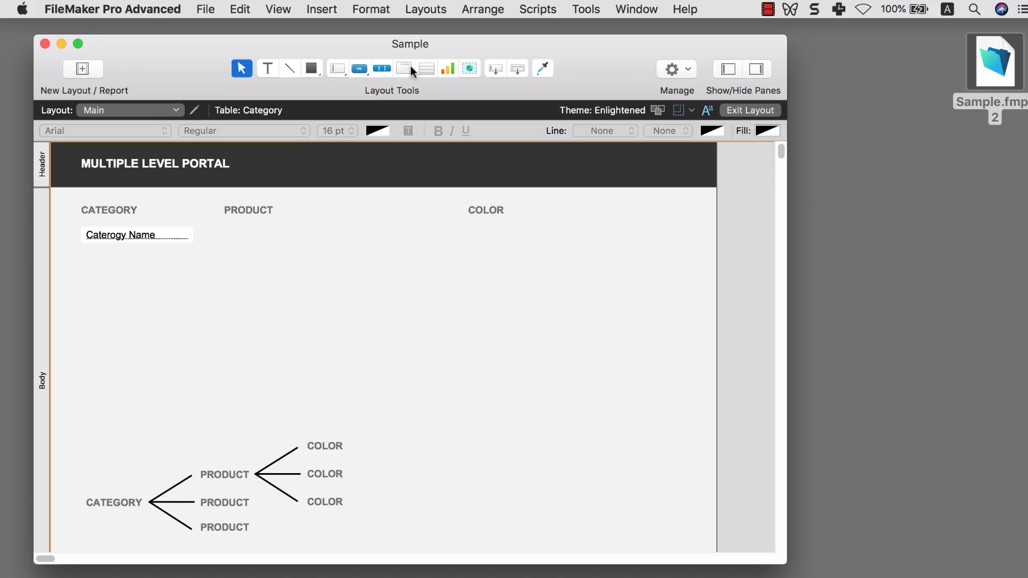
left_click(427, 68)
left_click_drag(224, 226, 416, 409)
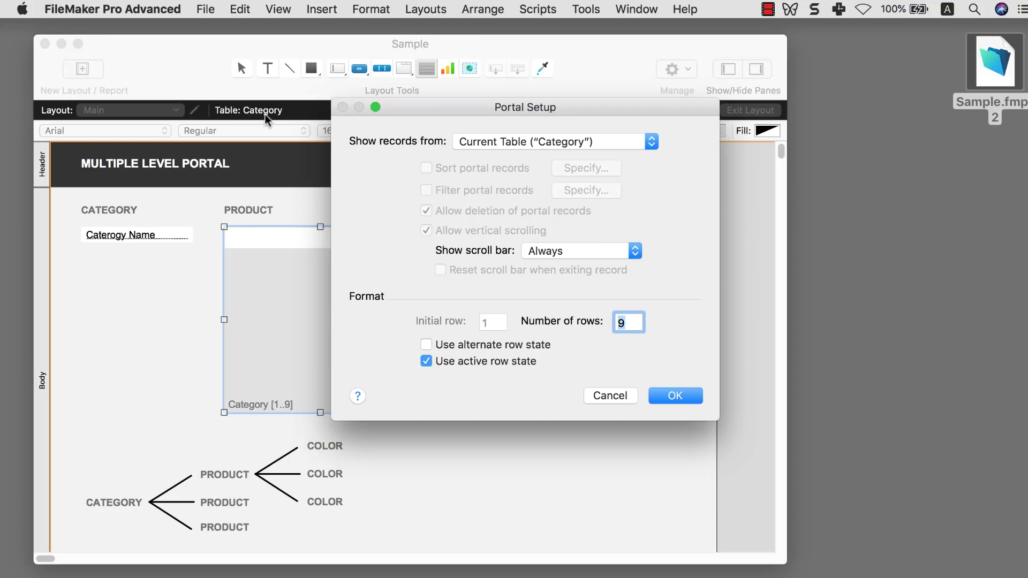
left_click(478, 146)
left_click(484, 181)
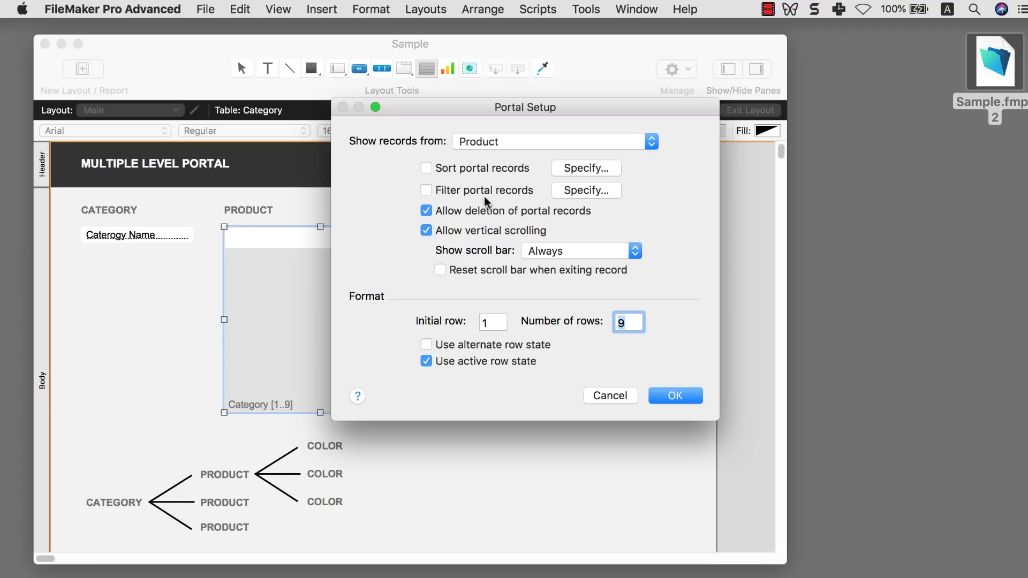
left_click(671, 396)
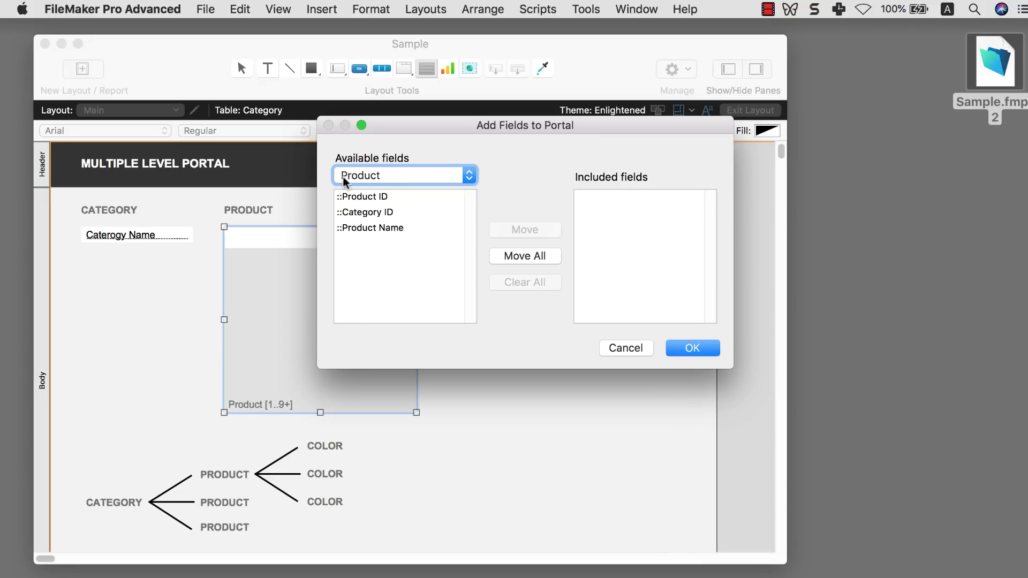
- Include only the Product Name field in the new Product portal and deselect the portal
double_click(371, 227)
left_click(692, 349)
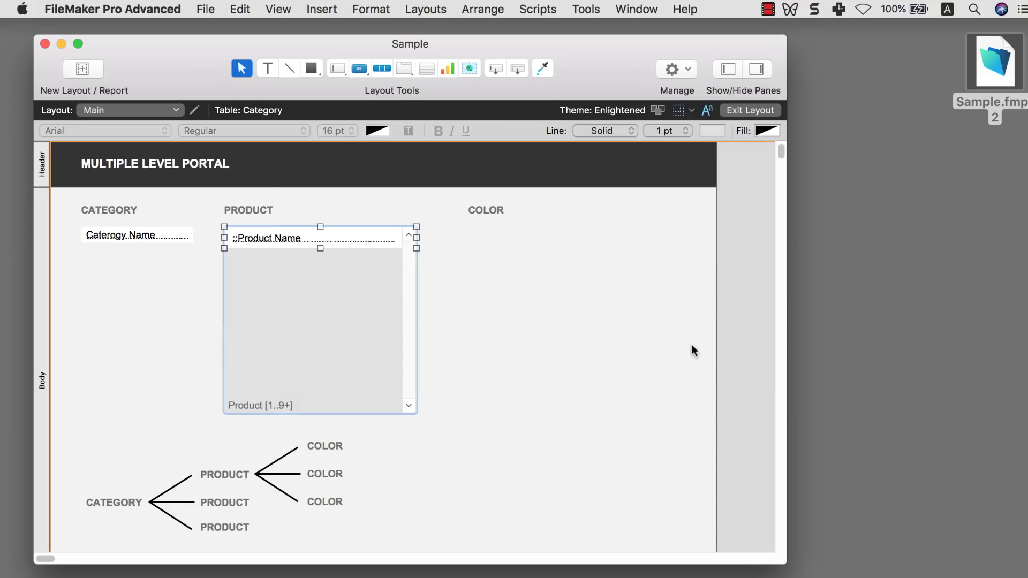
left_click(506, 349)
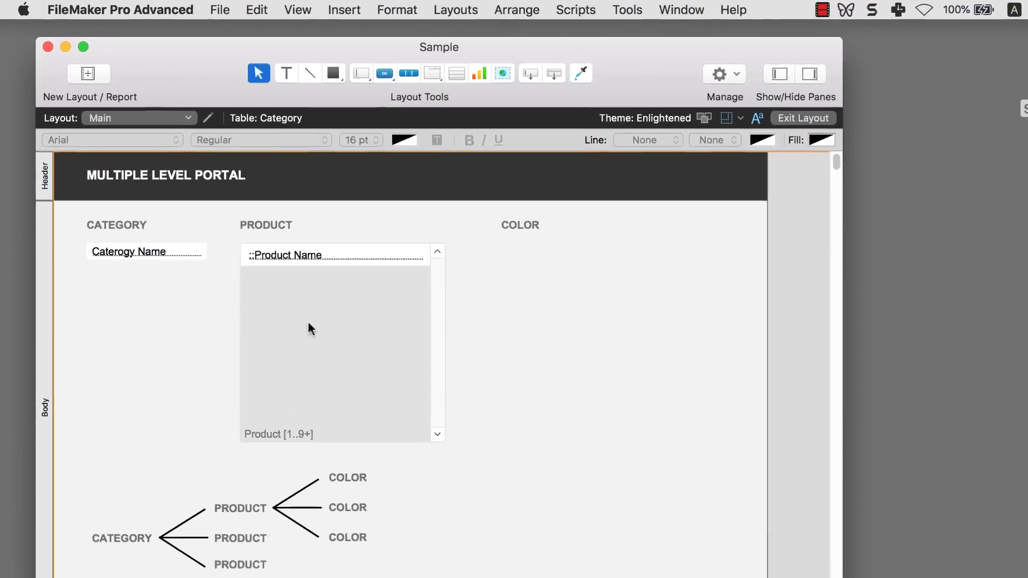
- In Browse mode, go through the Laptop, Tablet and Phone records and check which products the portal lists for each
key("super+b")
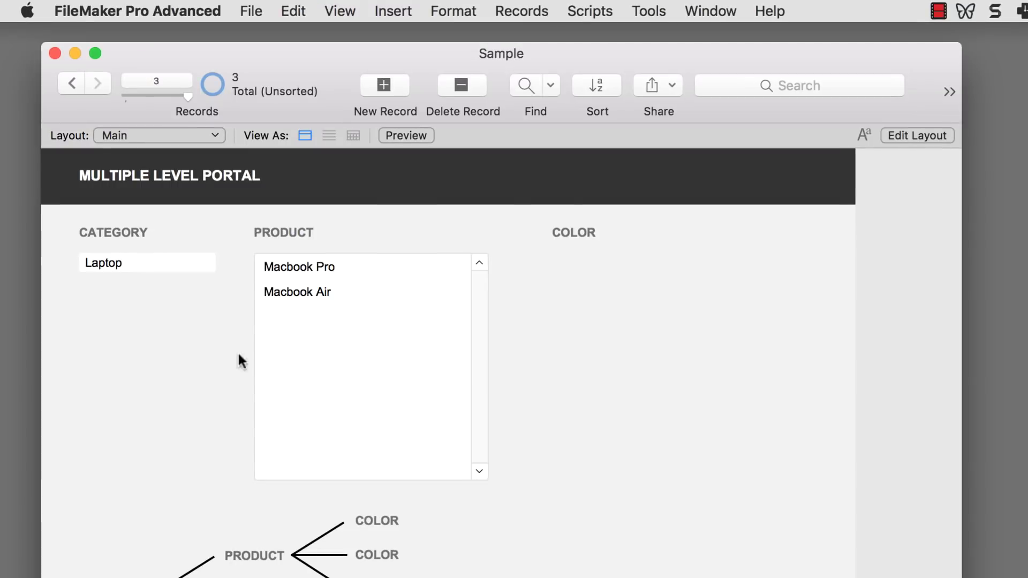
left_click(155, 262)
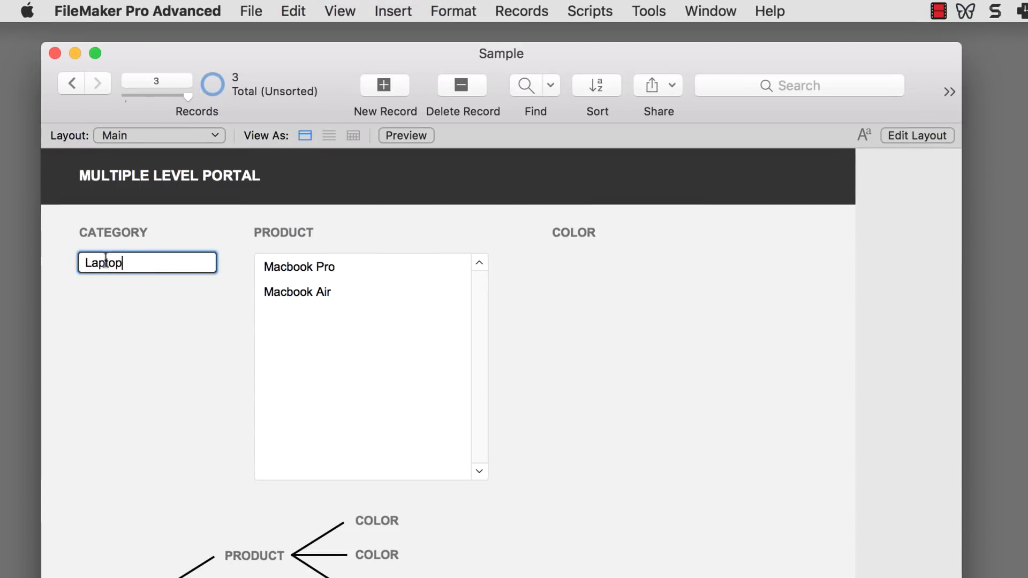
left_click(317, 266)
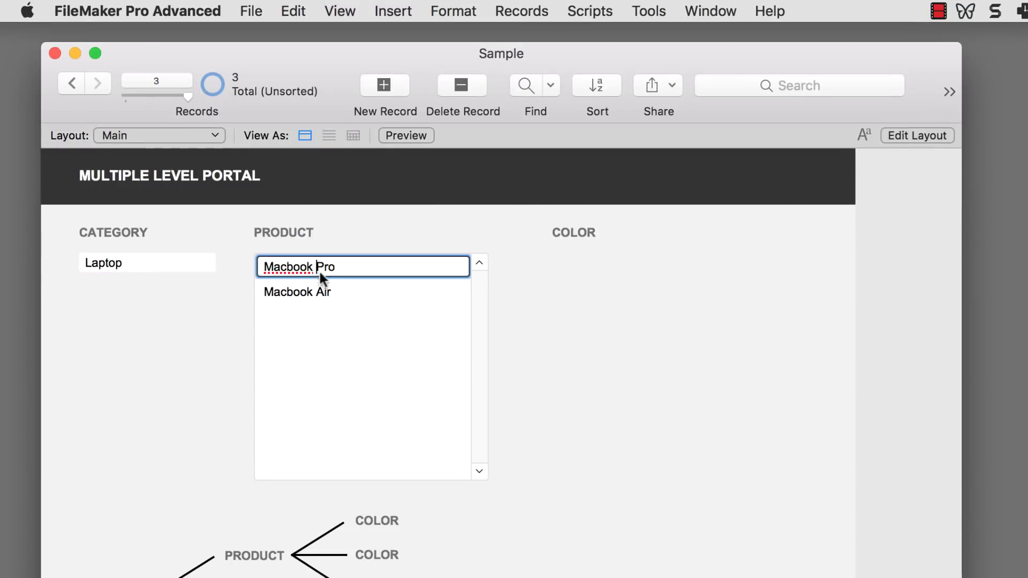
left_click(327, 294)
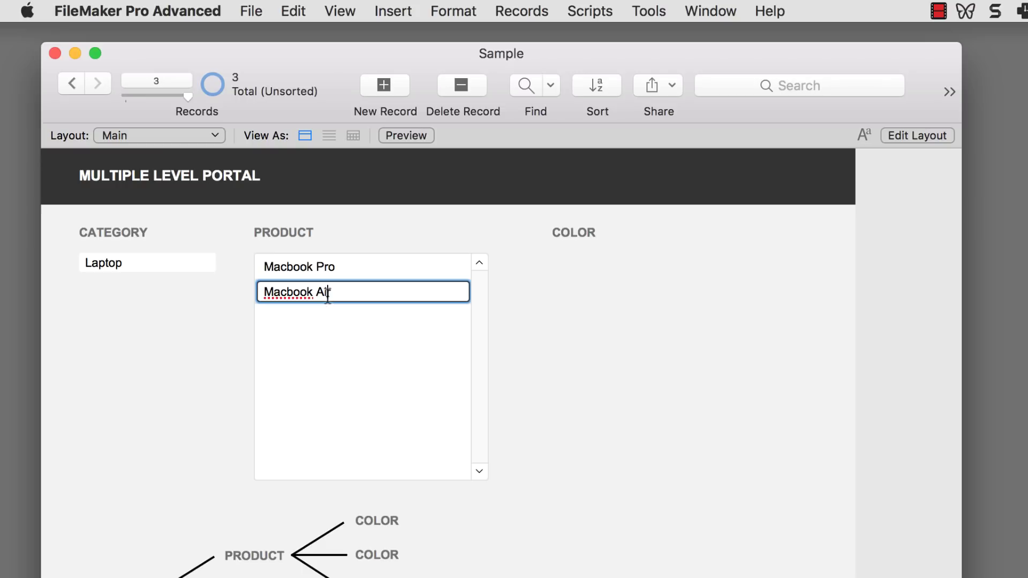
left_click(65, 86)
left_click(95, 265)
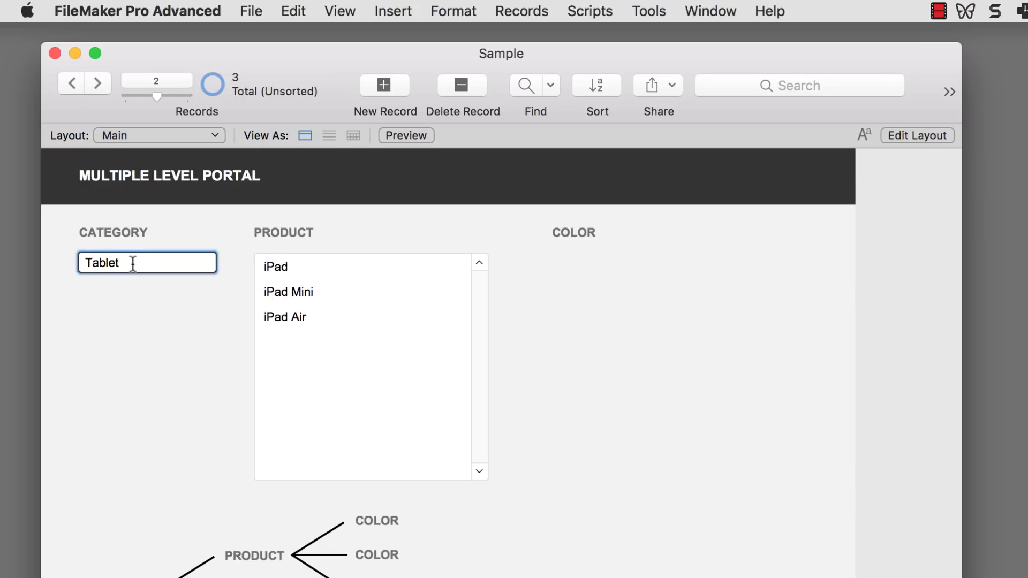
left_click(314, 268)
left_click(311, 292)
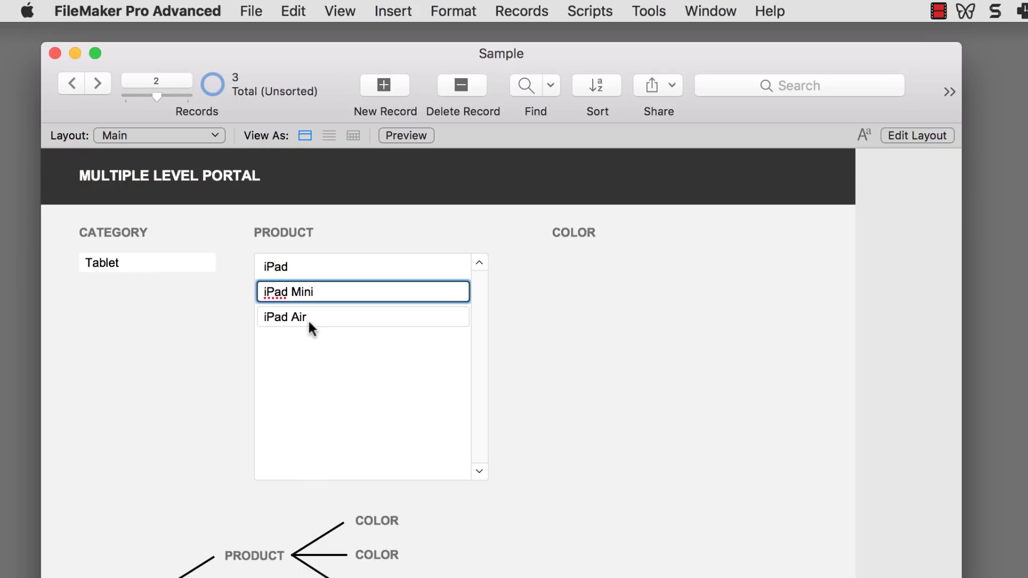
left_click(308, 319)
left_click(63, 87)
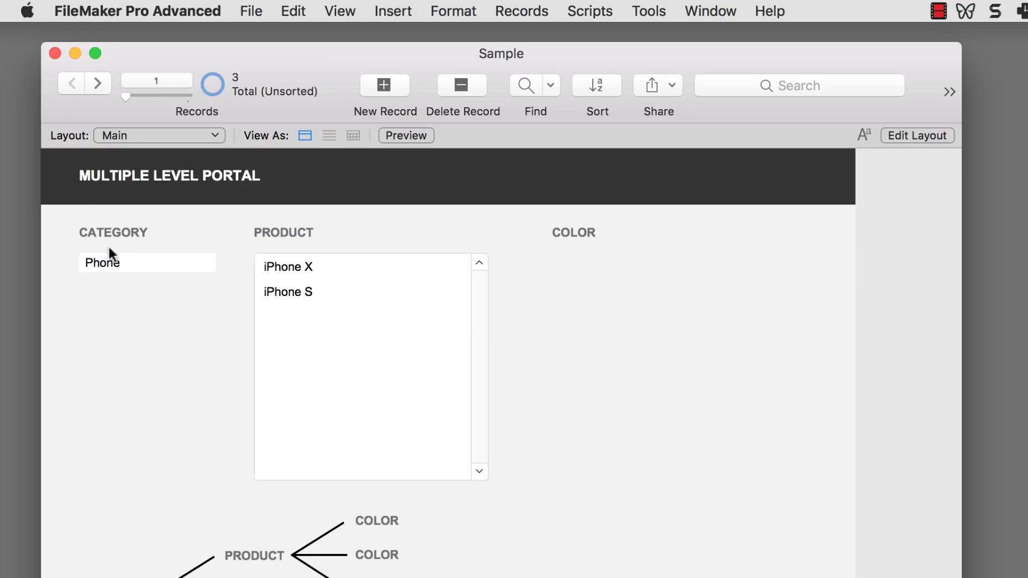
left_click(295, 270)
key("Tab")
left_click(368, 236)
- Inspect the Caterogy Name field in Layout mode, and flip through the category records in Browse mode to see how the category changes
key("super+l")
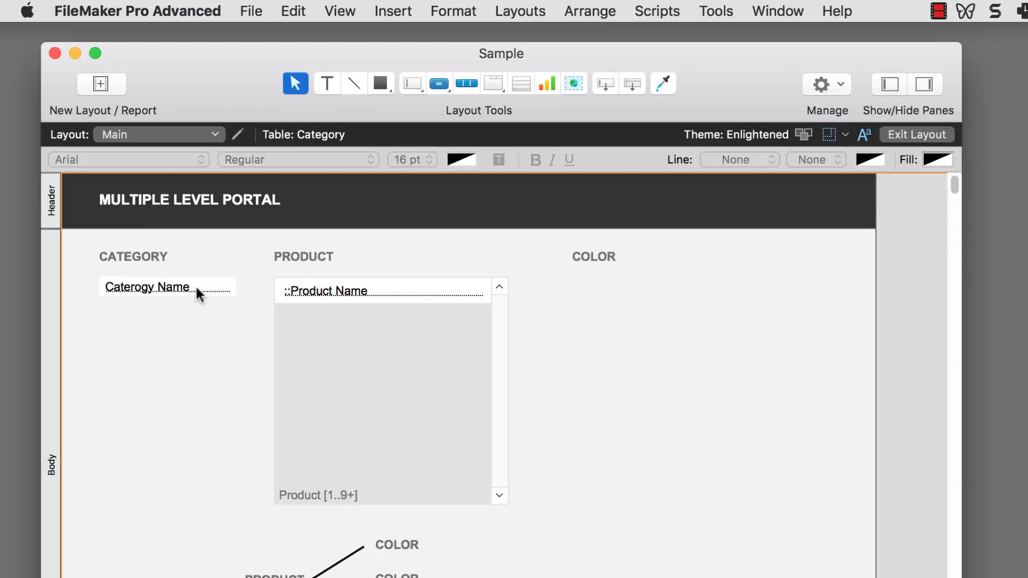
left_click(197, 288)
key("super+b")
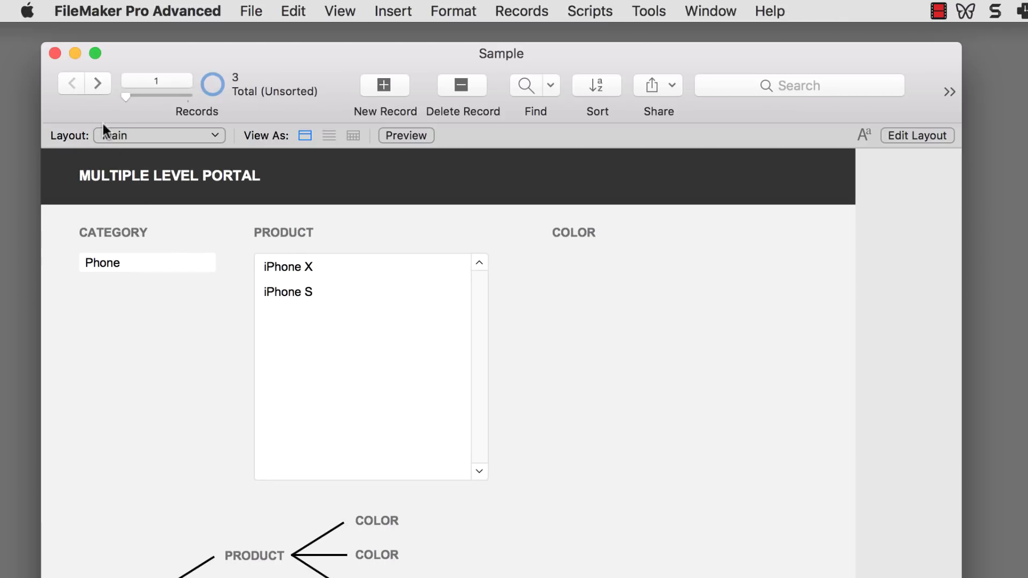
left_click(96, 84)
left_click(74, 84)
left_click(73, 84)
left_click(94, 82)
left_click(88, 82)
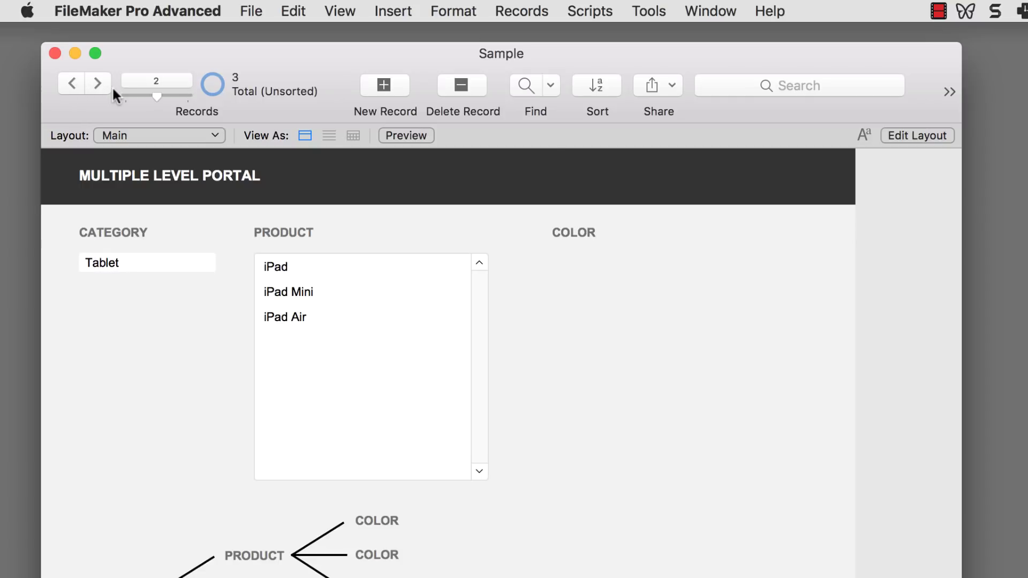
- Delete the single Caterogy Name field under the CATEGORY heading from the Main layout
key("super+l")
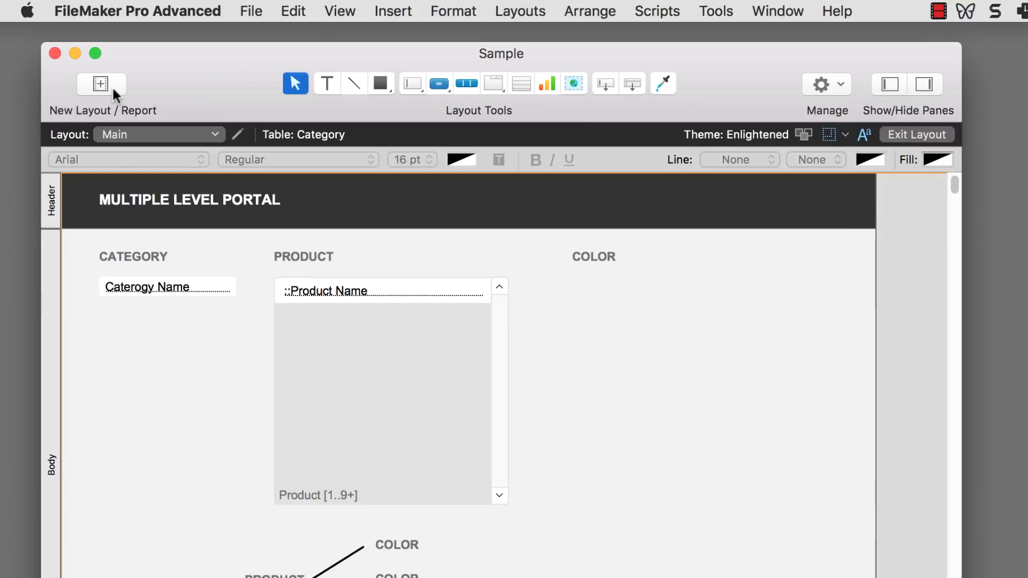
left_click(159, 294)
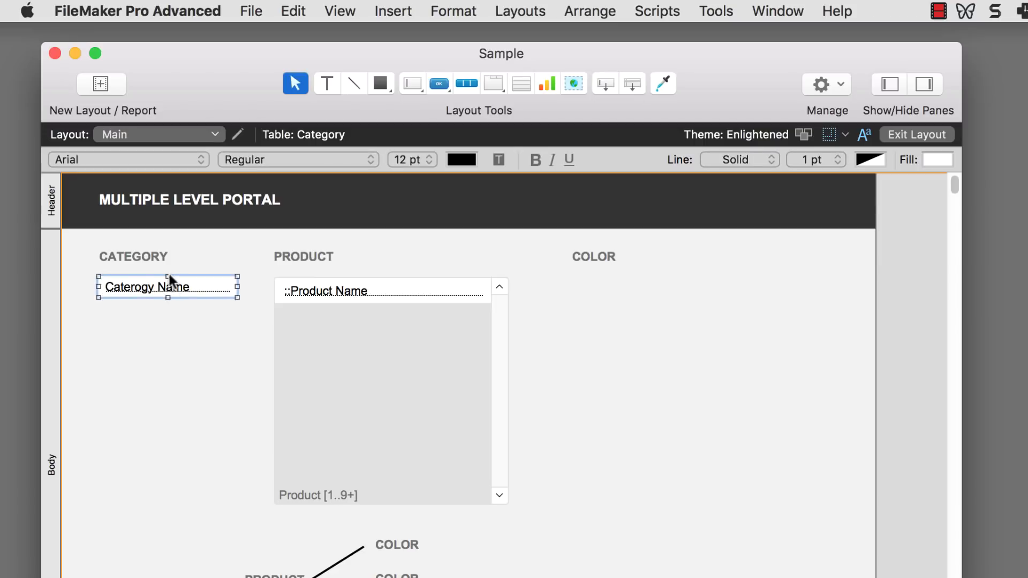
key("Delete")
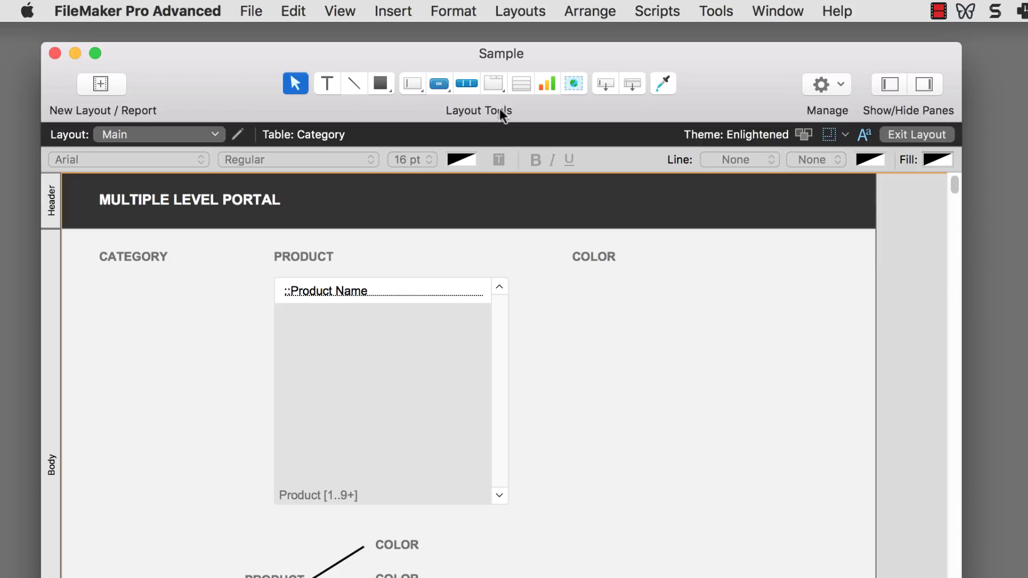
- Draw a nine-row portal under the CATEGORY heading and set it to show records from the current table, Category
left_click(512, 88)
left_click_drag(98, 278, 256, 505)
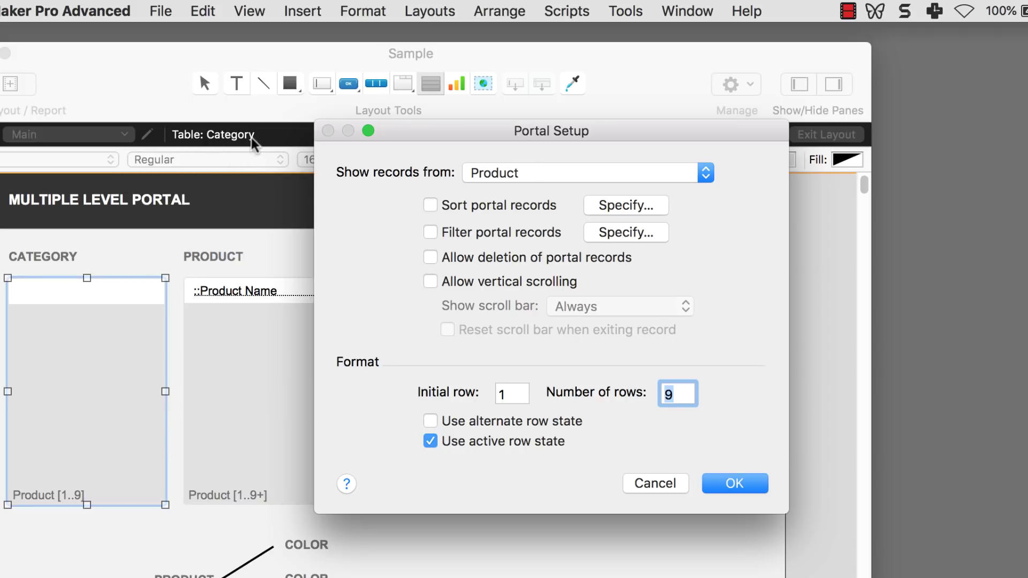
left_click(545, 175)
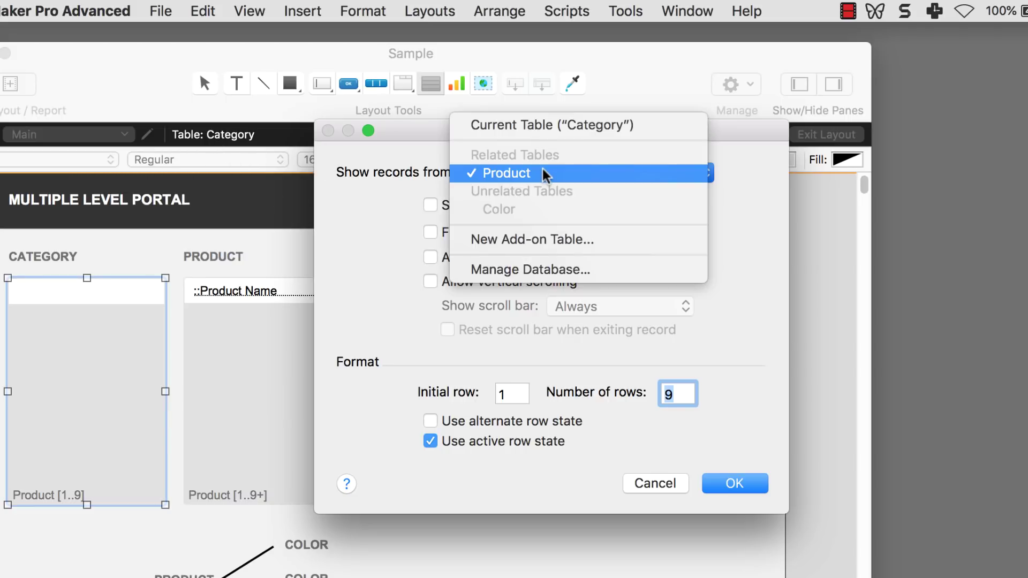
left_click(580, 134)
left_click(729, 487)
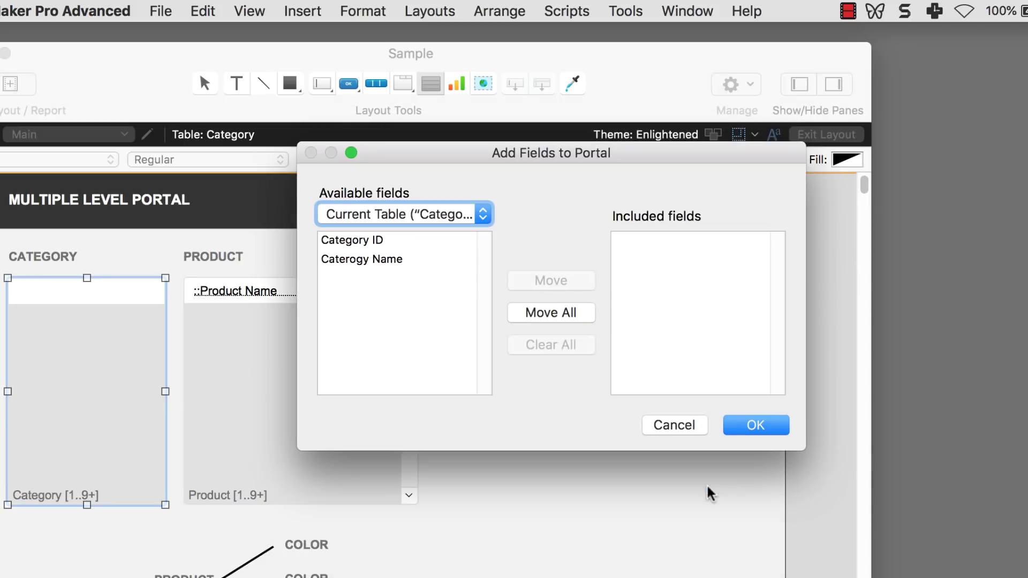
- Add the Caterogy Name field to the new Category portal
left_click(377, 263)
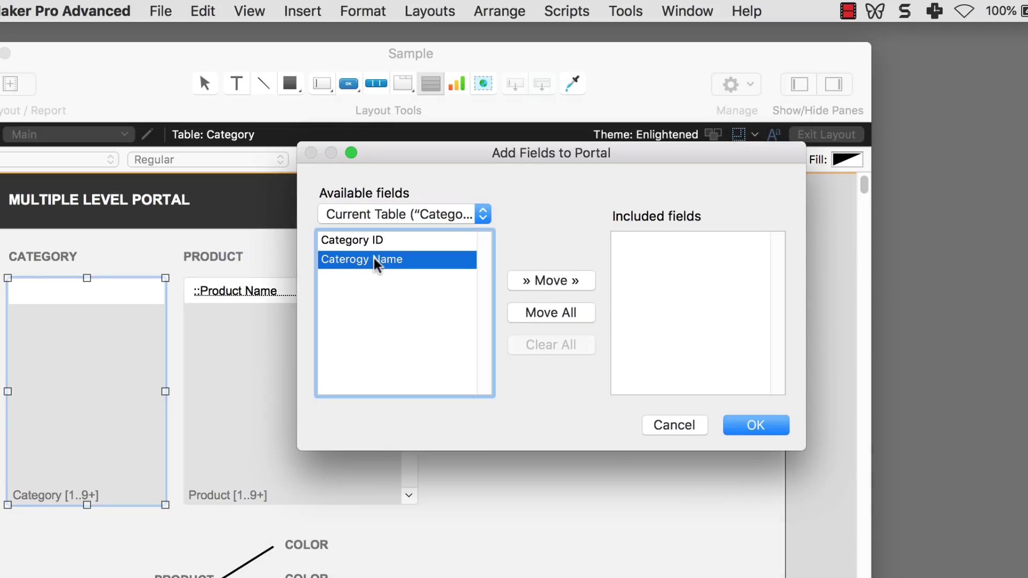
double_click(377, 262)
left_click(747, 424)
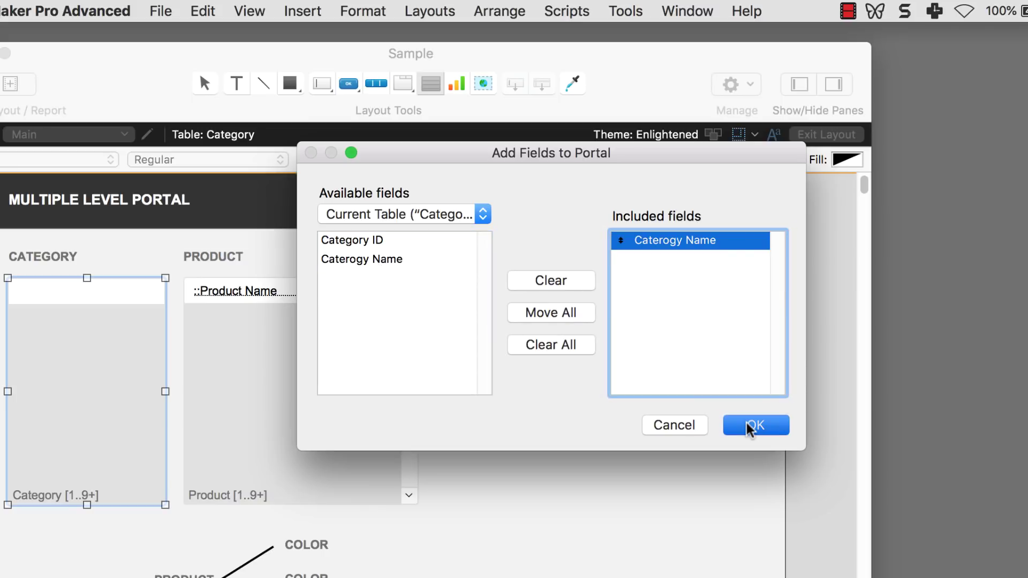
left_click(637, 420)
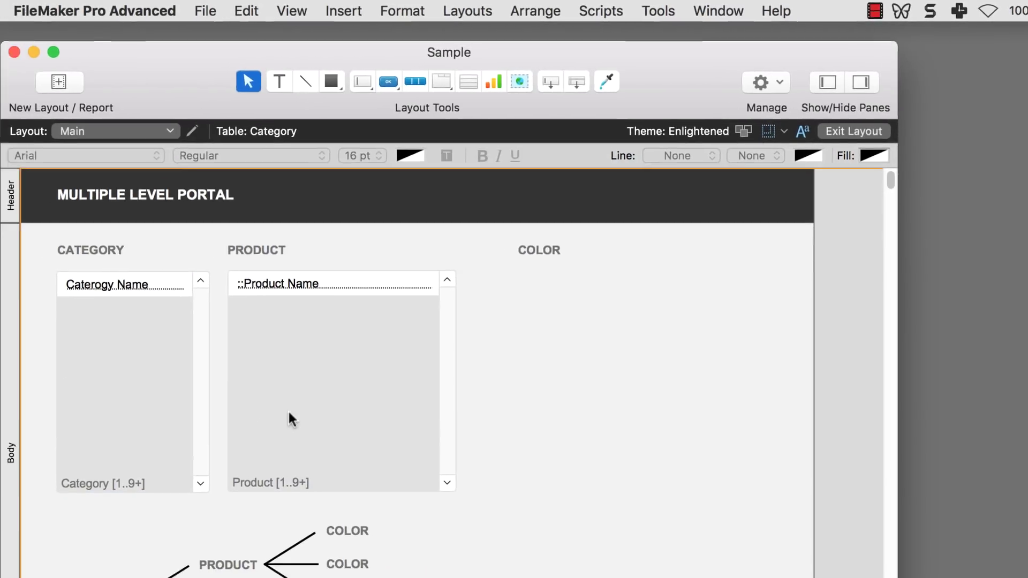
- In Browse mode, choose Phone, Tablet and Laptop in the Category portal and check the products listed for each
key("super+b")
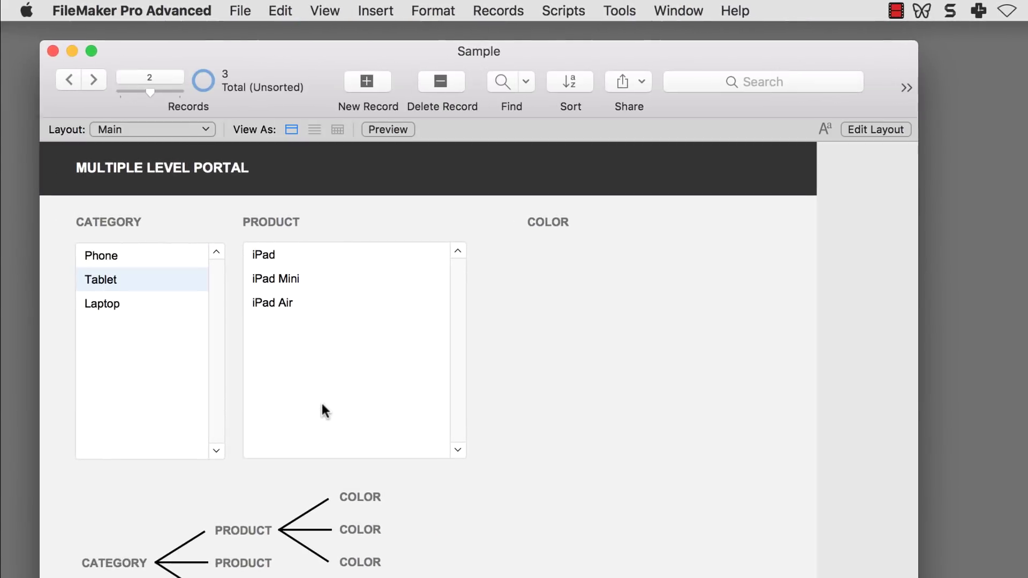
left_click(119, 253)
left_click(126, 277)
left_click(132, 304)
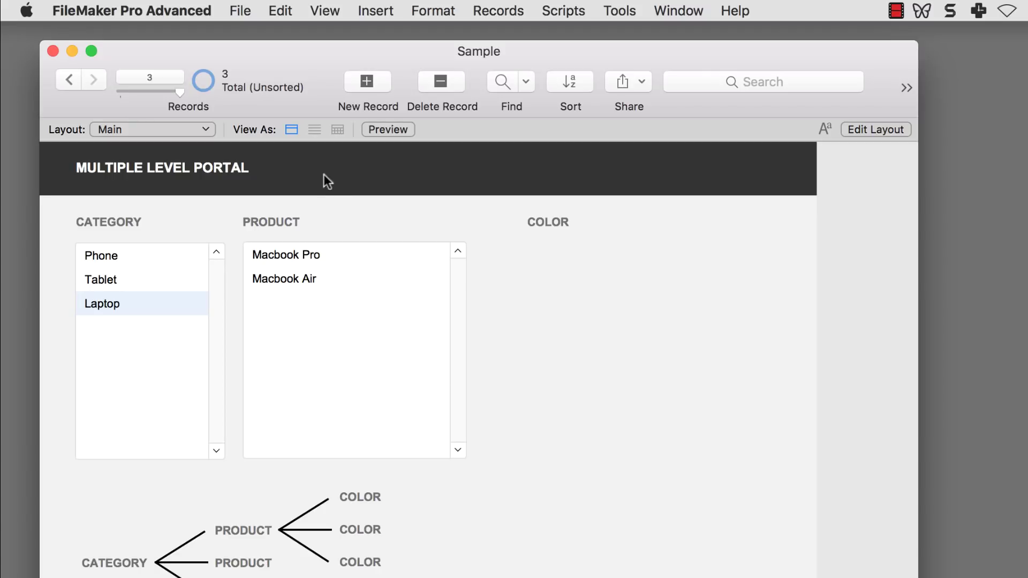
- In the database's relationships graph, relate the Product table to the Color table by Product ID and save the change
left_click(243, 13)
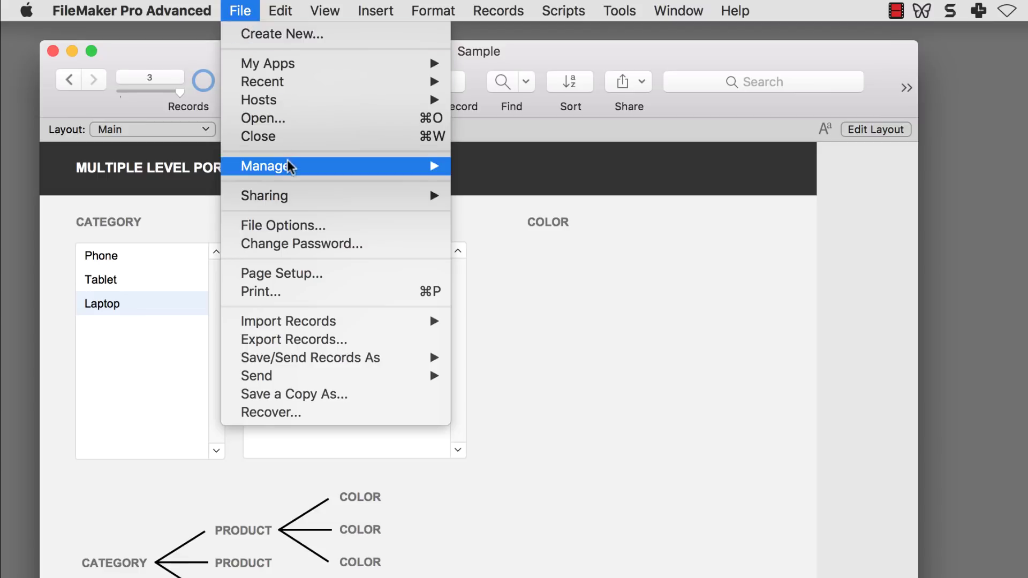
mouse_move(289, 163)
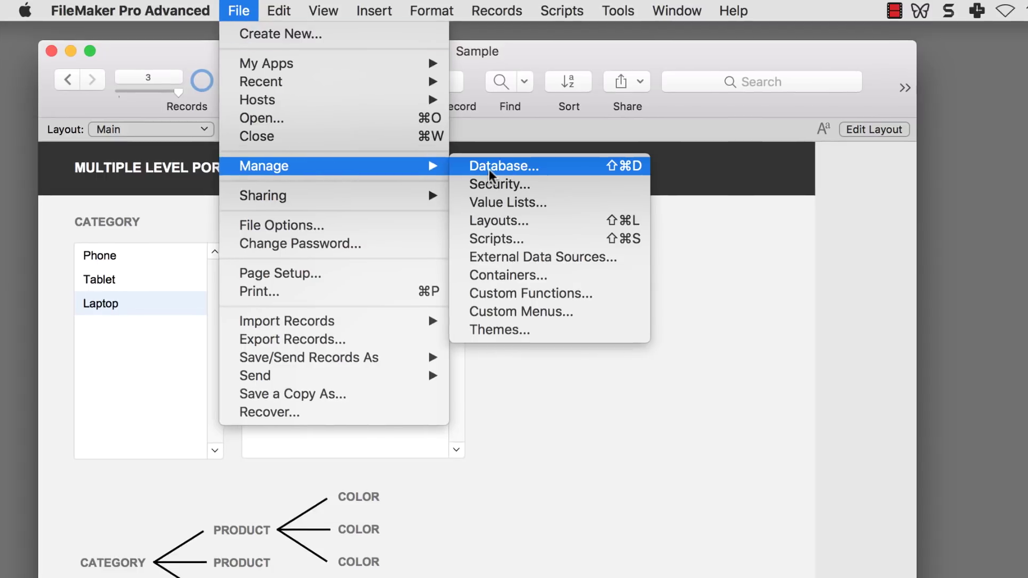
left_click(505, 166)
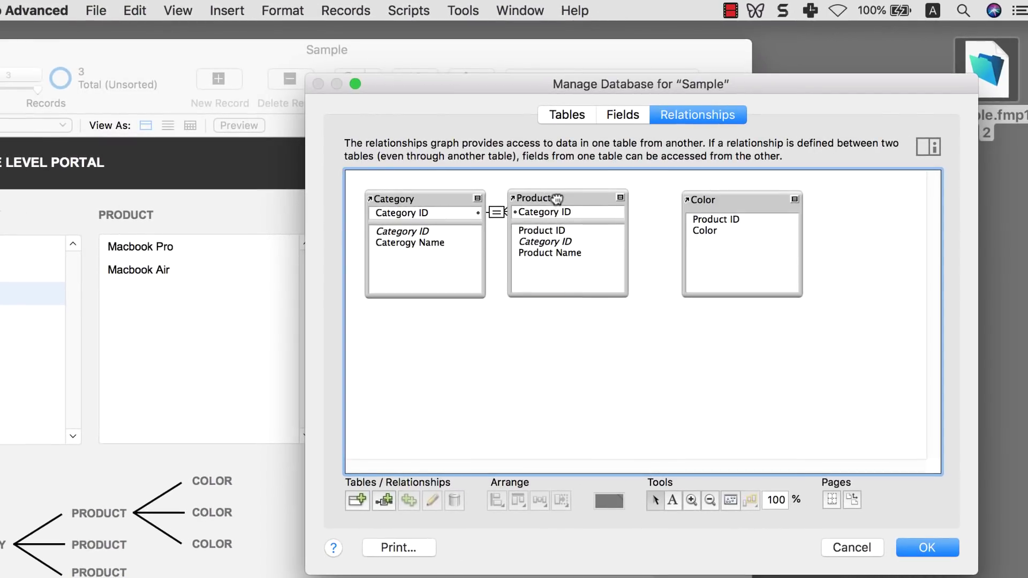
left_click_drag(557, 199, 568, 198)
left_click_drag(751, 199, 749, 197)
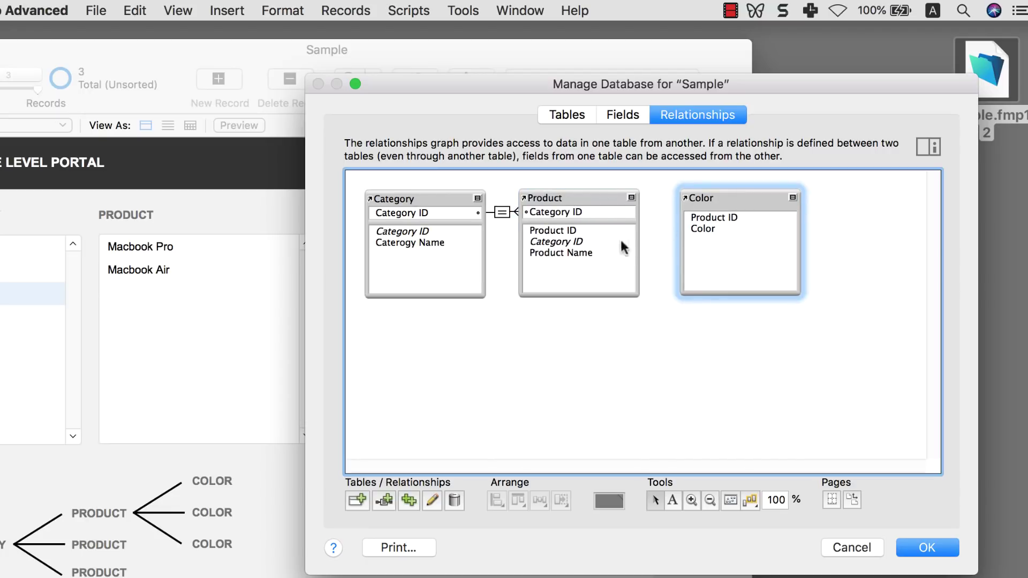
left_click_drag(564, 231, 690, 225)
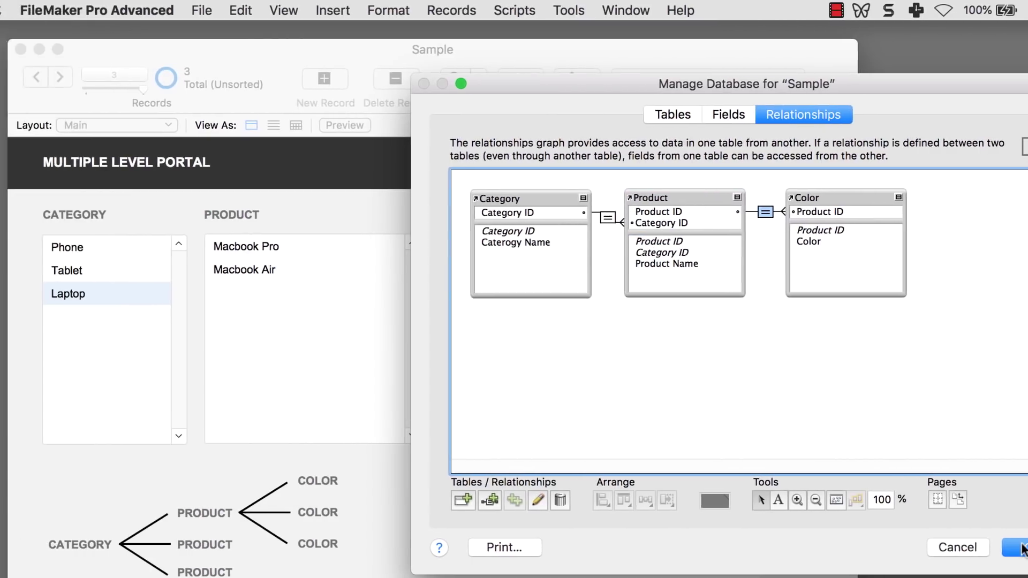
left_click(1017, 547)
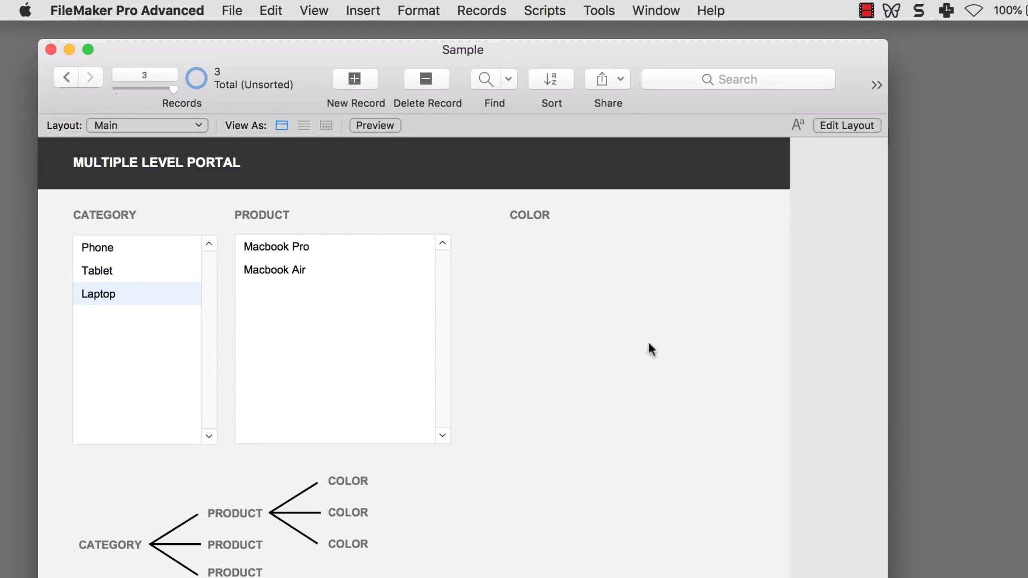
- In Layout mode, draw a nine-row portal under the COLOR heading and set it to show records from Color
key("super+l")
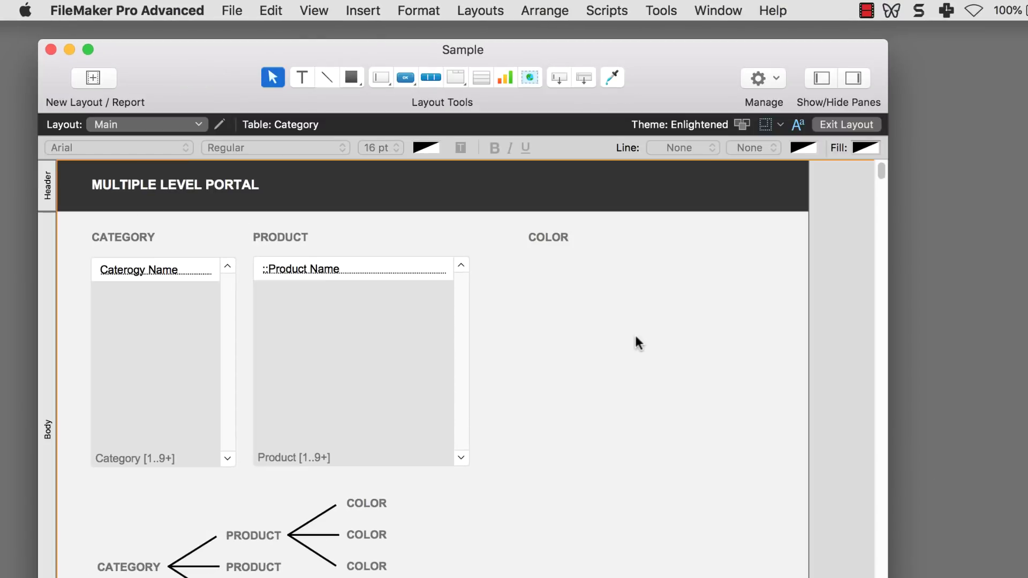
left_click(481, 79)
left_click_drag(484, 256, 703, 461)
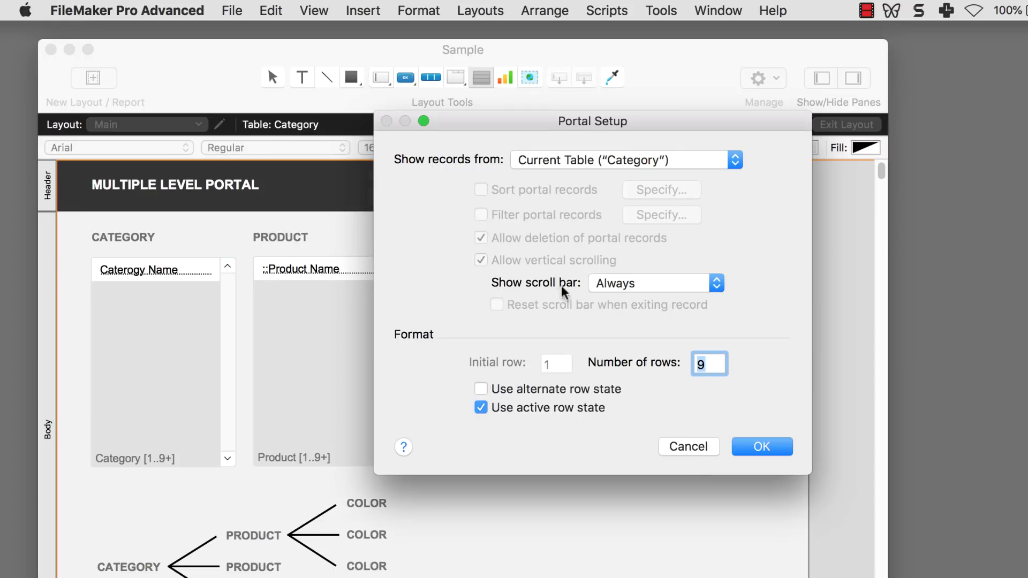
left_click(669, 158)
left_click(640, 203)
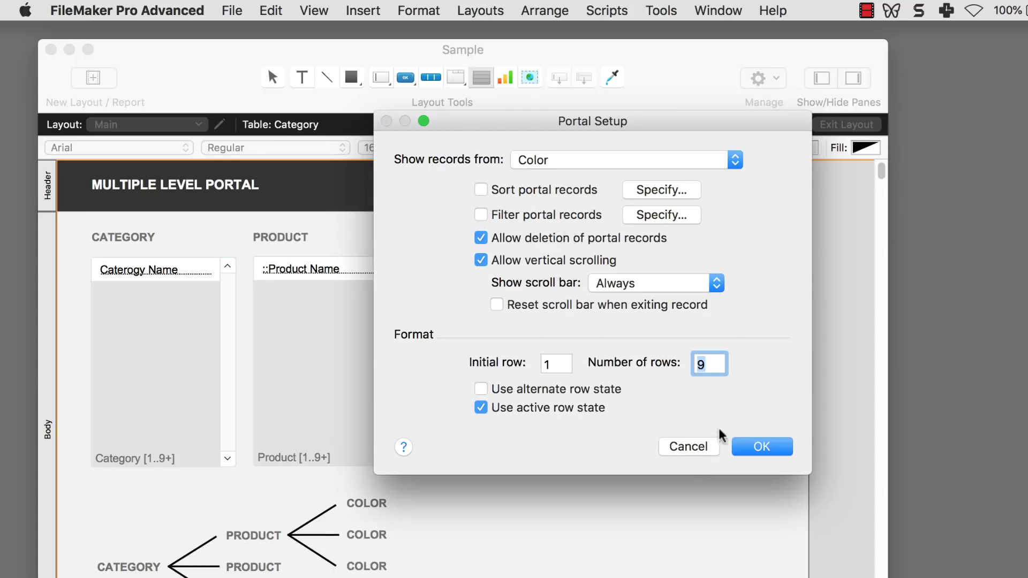
left_click(762, 446)
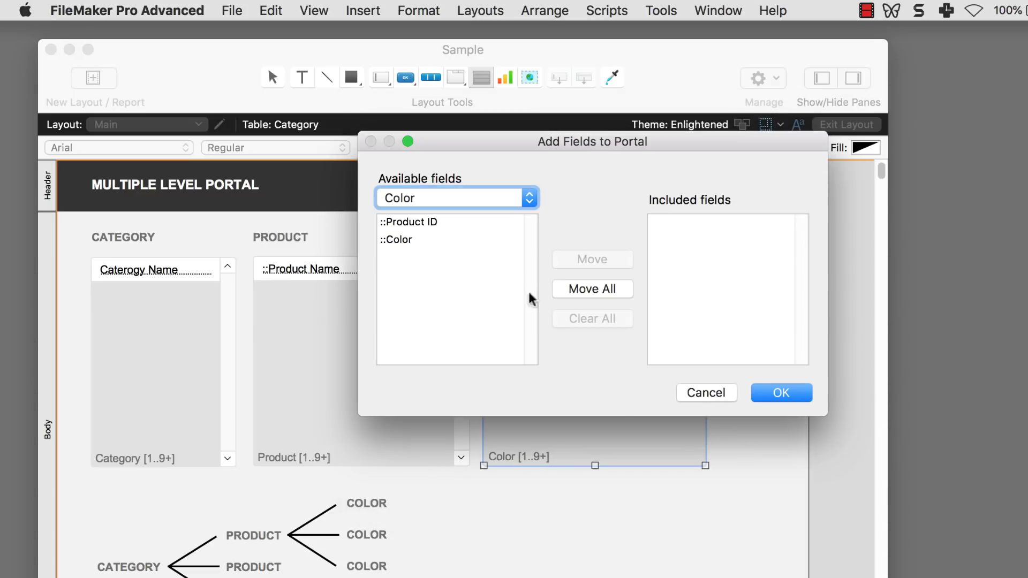
- Add the Color field to the new portal and move the COLOR heading over to align with the portal's left edge
double_click(394, 238)
left_click(771, 392)
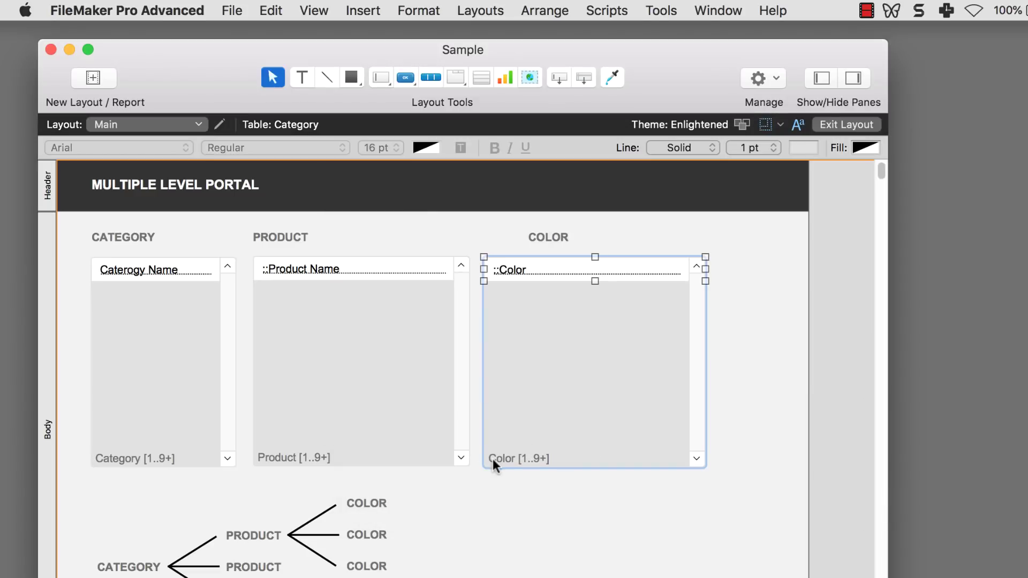
left_click(583, 249)
left_click_drag(565, 241, 522, 240)
- In Browse mode, choose the Tablet and Phone categories and check which colors the Color portal lists
key("super+b")
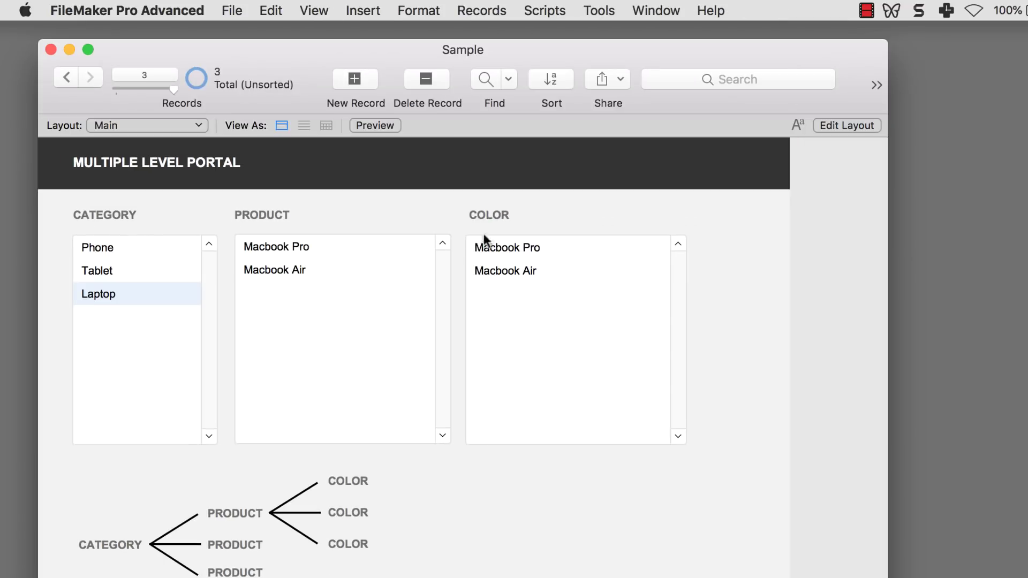
left_click(126, 264)
left_click(134, 251)
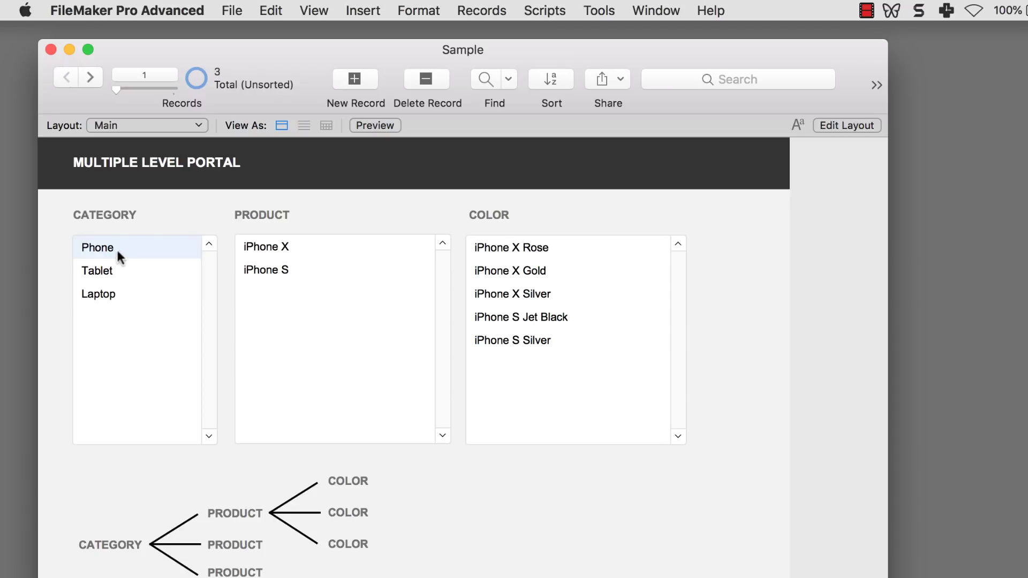
- Go through the iPhone X and iPhone S products and the Color portal rows to compare which colors belong to which product
left_click(266, 247)
left_click(278, 271)
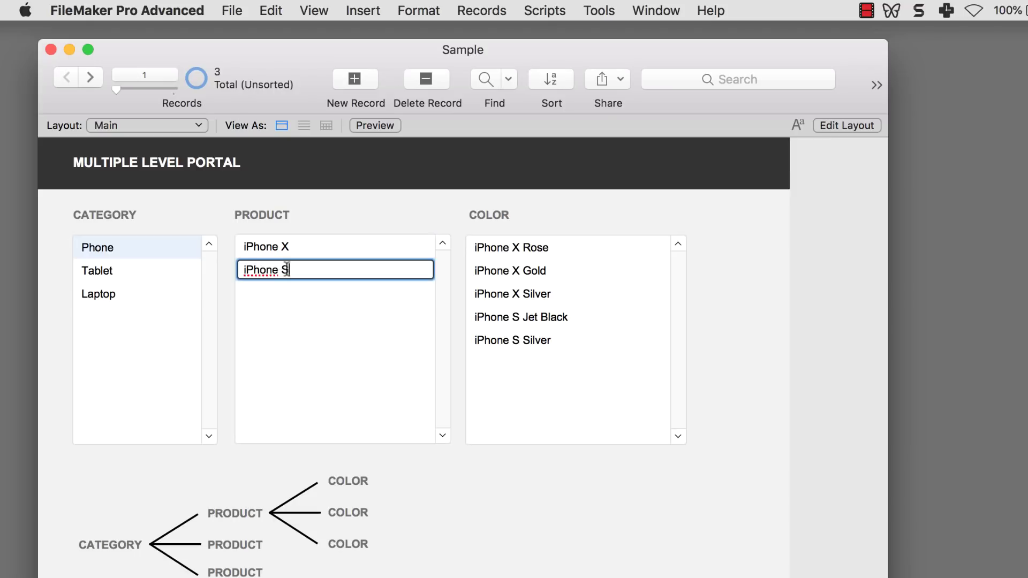
left_click(542, 246)
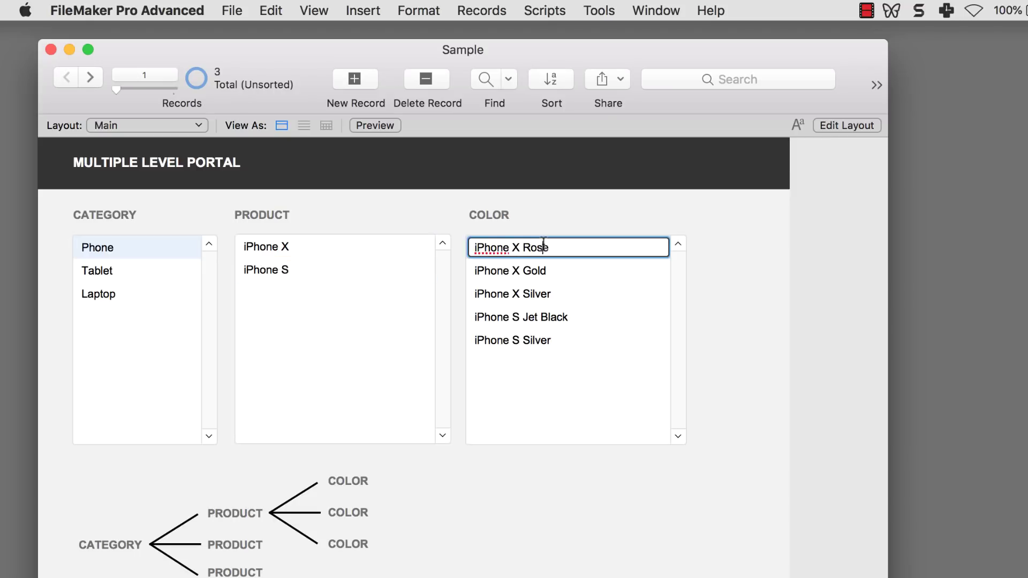
left_click(523, 270)
left_click(516, 293)
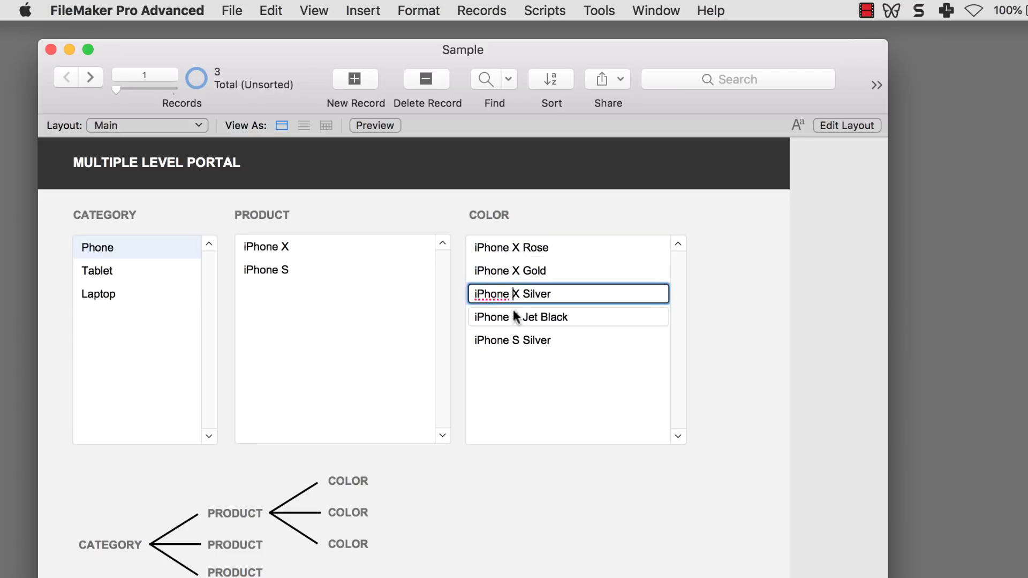
left_click(520, 341)
left_click(518, 321)
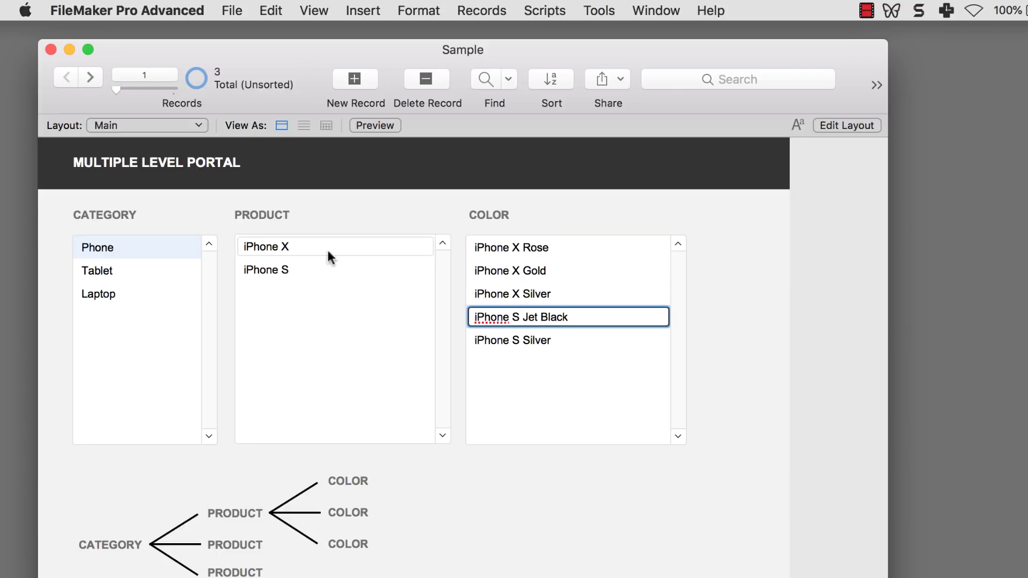
- Choose iPhone X and iPhone S in turn in the Product portal and check whether the Color portal responds
left_click(305, 249)
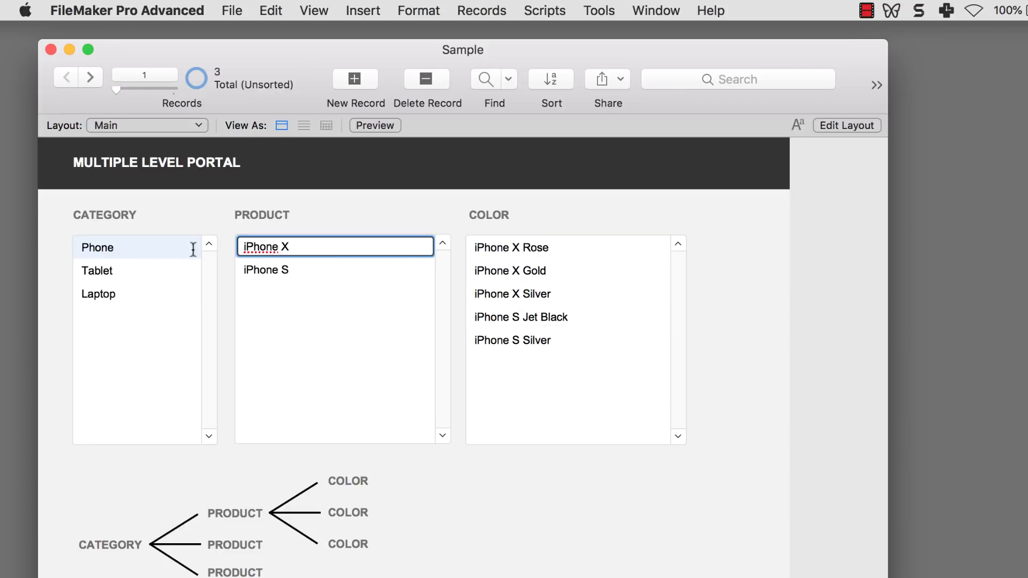
left_click(288, 270)
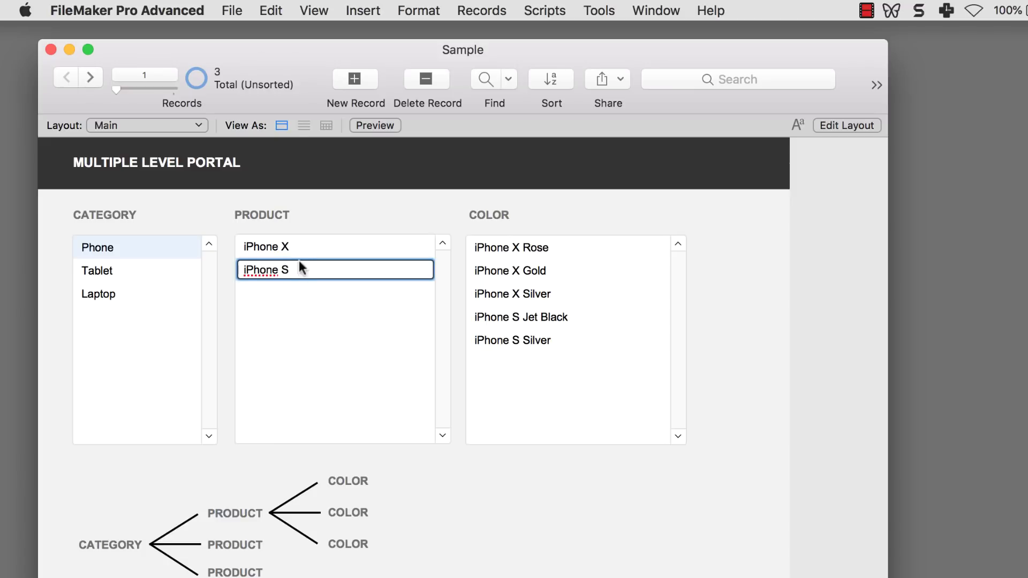
left_click(275, 287)
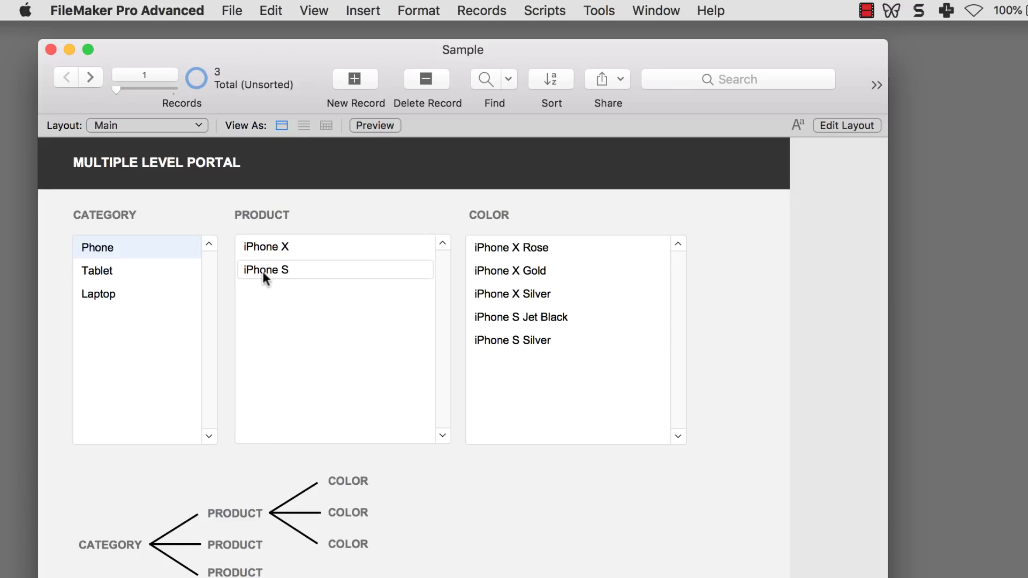
left_click(279, 270)
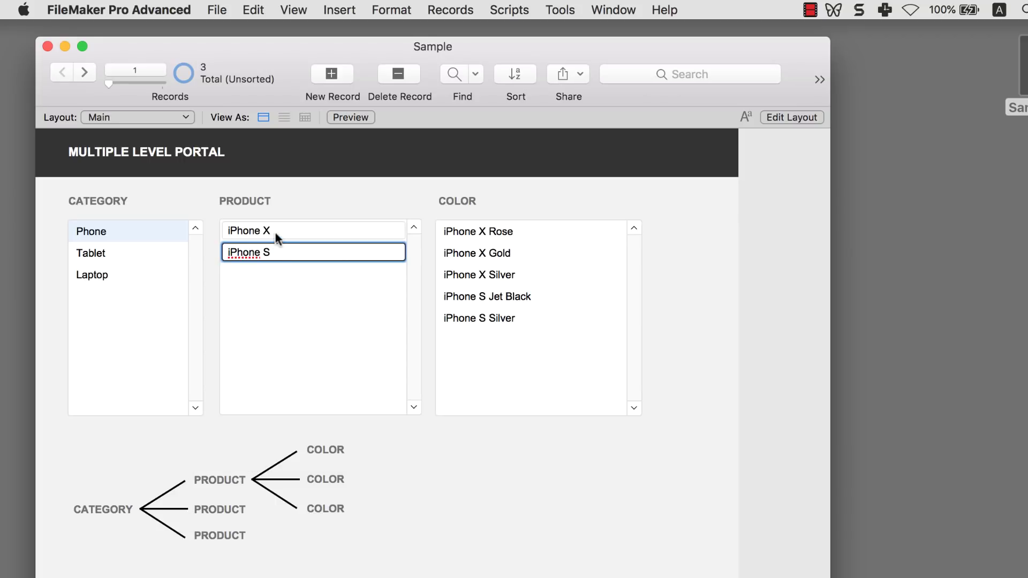
left_click(295, 205)
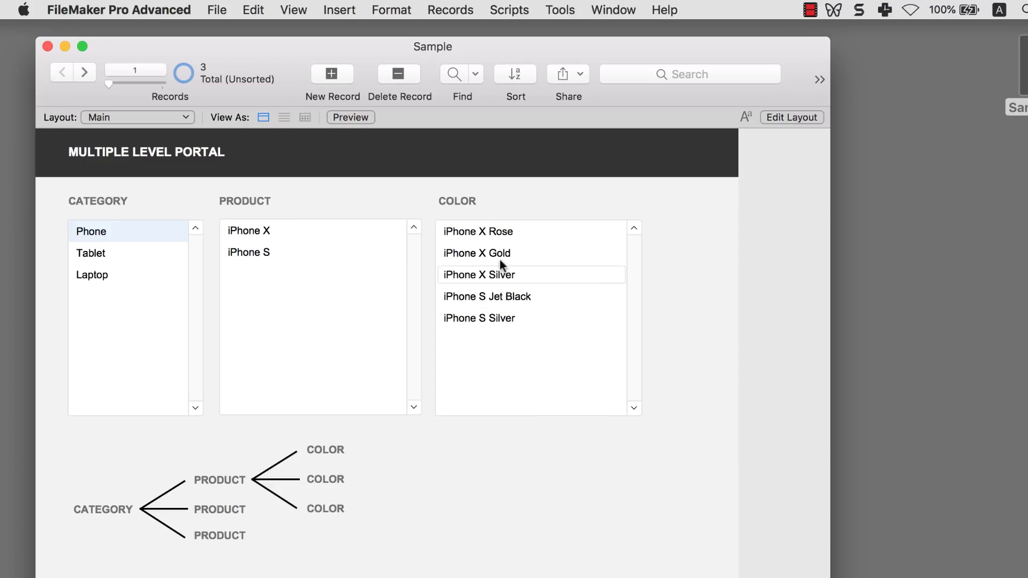
- Switch through the Tablet, Laptop and Phone categories, choose iPhone X, and compare how the Product and Color portals react
left_click(135, 253)
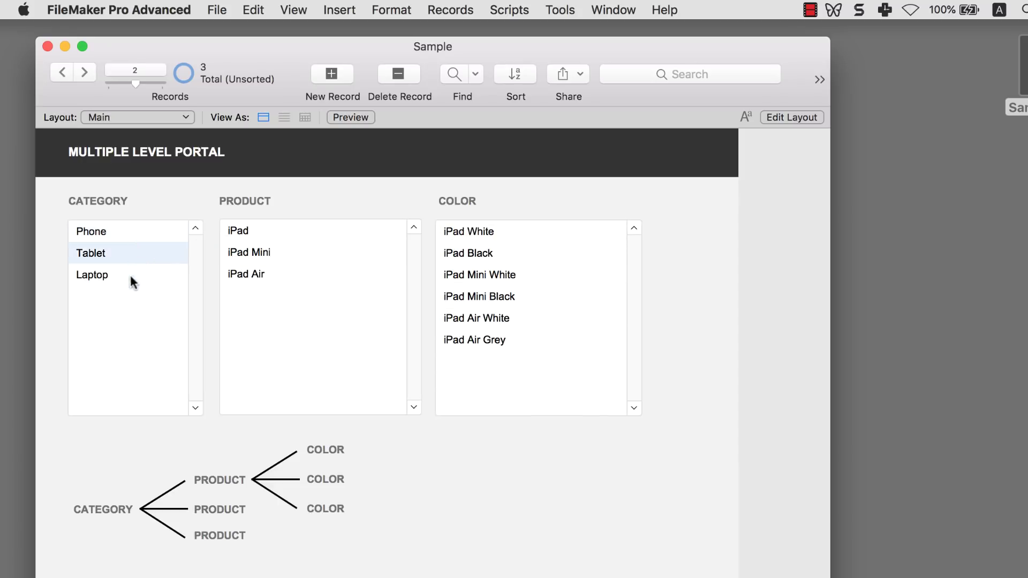
left_click(130, 277)
left_click(132, 236)
left_click(273, 234)
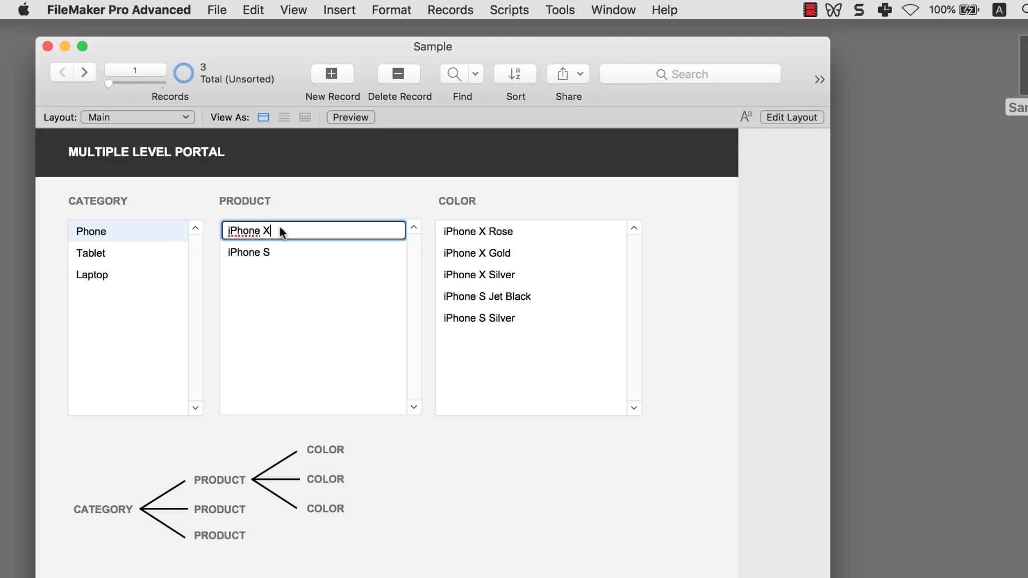
left_click(335, 208)
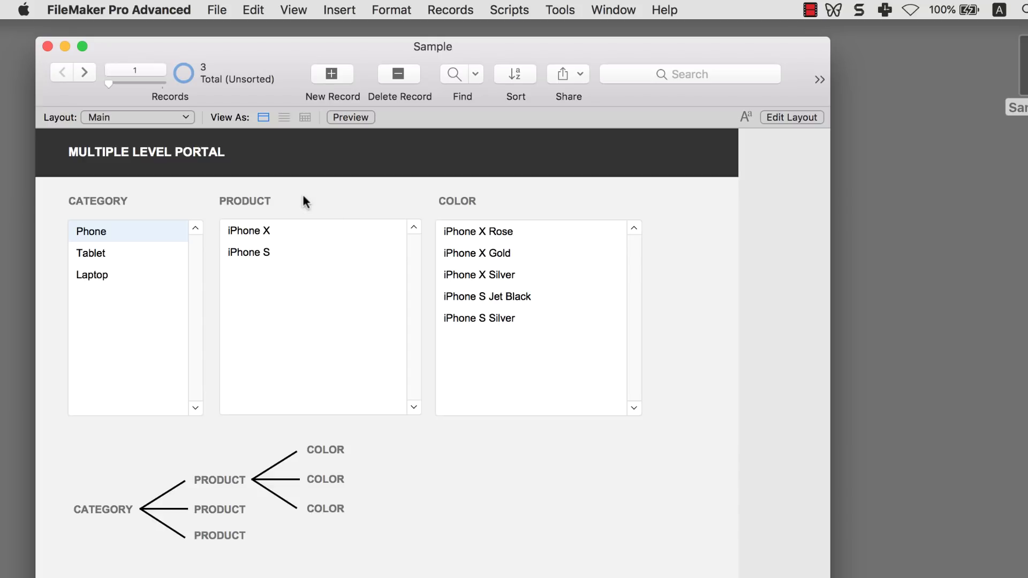
- Open the relationships graph and examine how the Category, Product and Color tables are linked, nudging the tables slightly
left_click(217, 10)
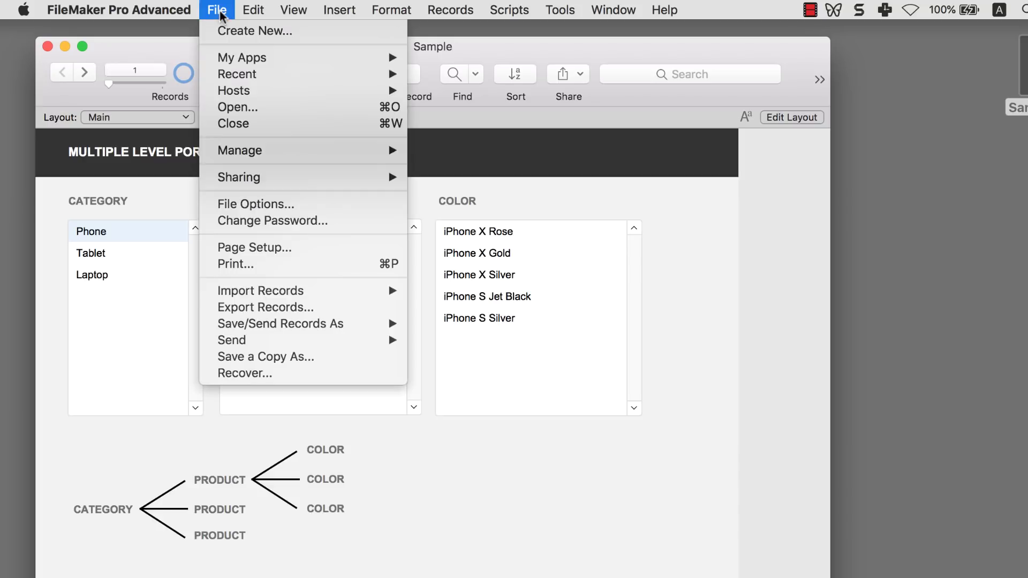
mouse_move(268, 152)
left_click(454, 150)
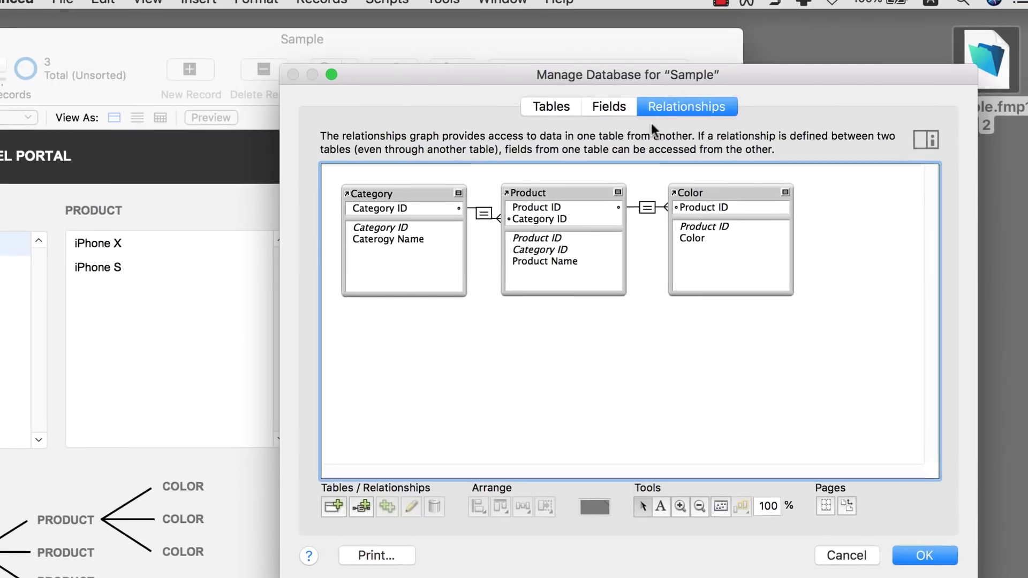
left_click_drag(641, 75, 675, 69)
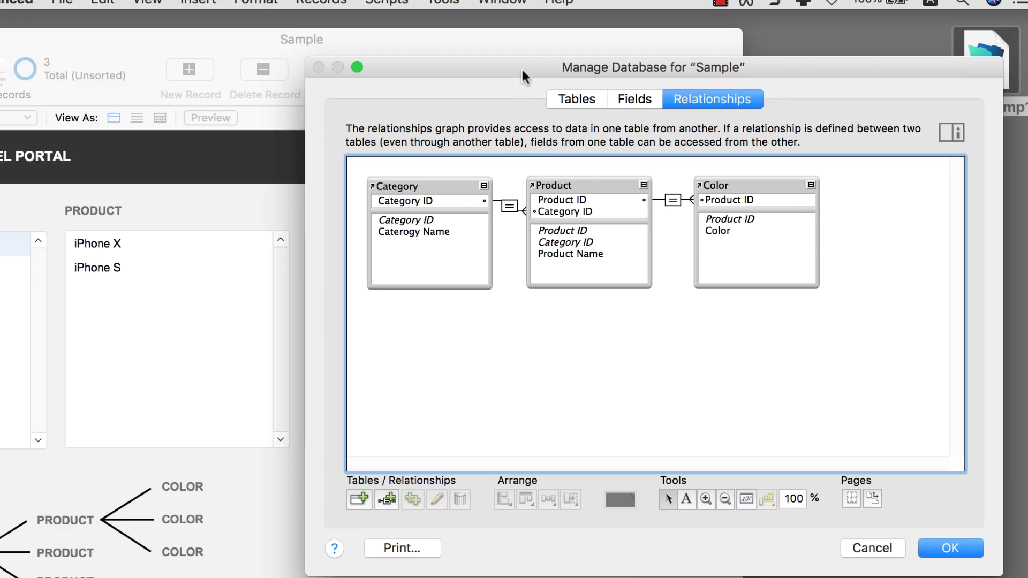
left_click_drag(612, 188, 562, 194)
left_click(411, 188)
left_click_drag(732, 182, 738, 183)
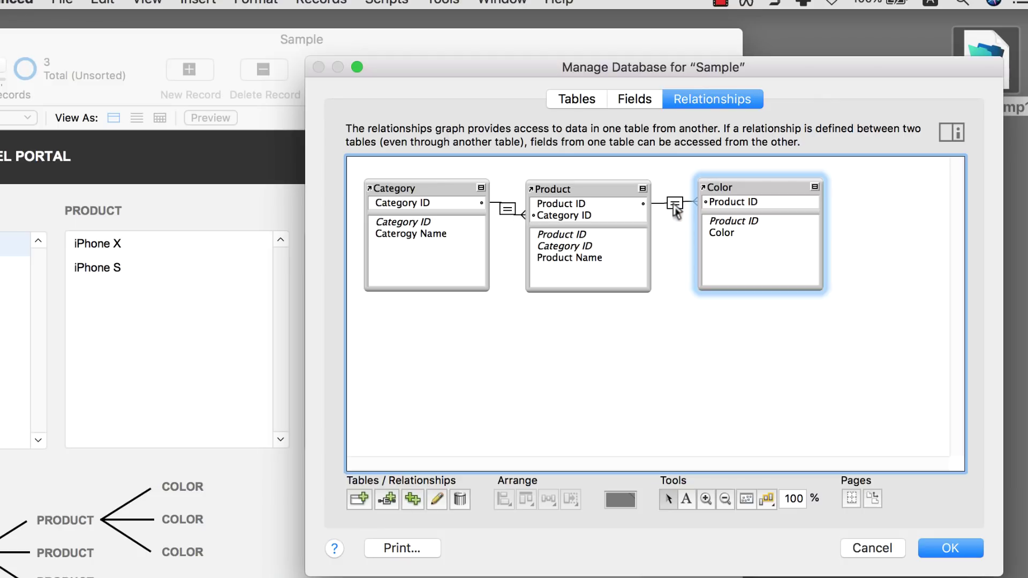
left_click_drag(444, 188, 448, 193)
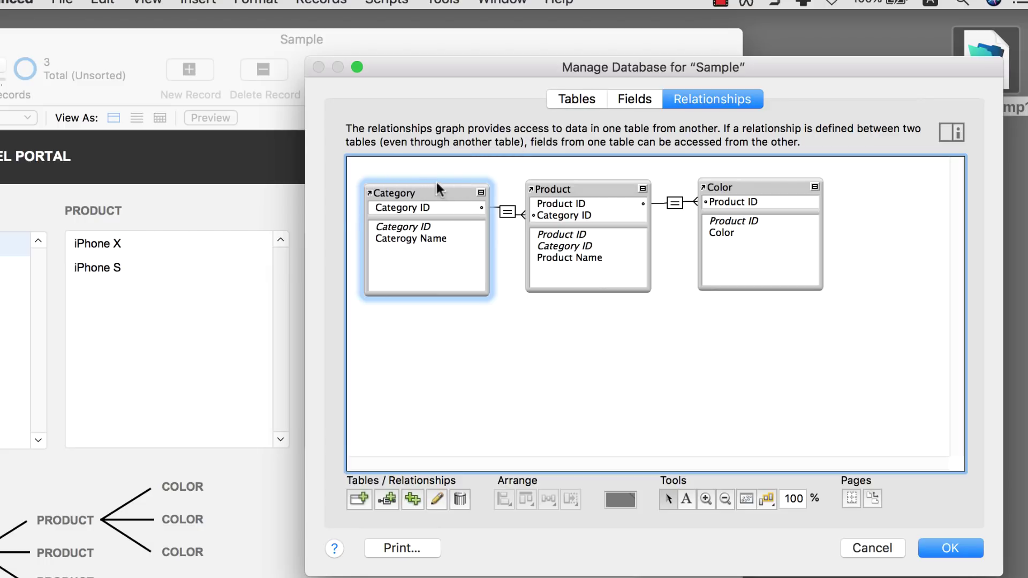
- Create a text field named _global_field in the Category table
left_click(577, 99)
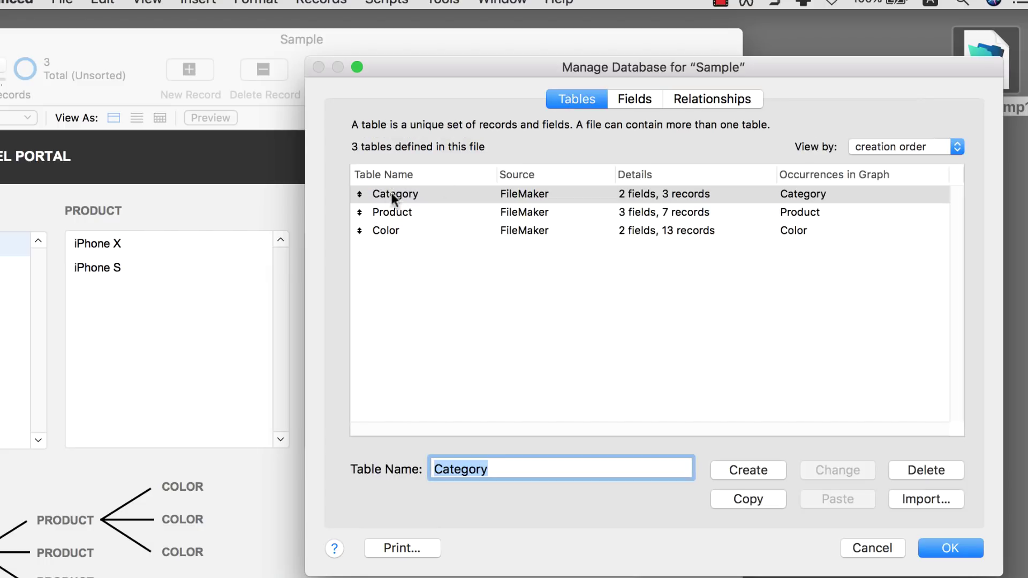
double_click(390, 193)
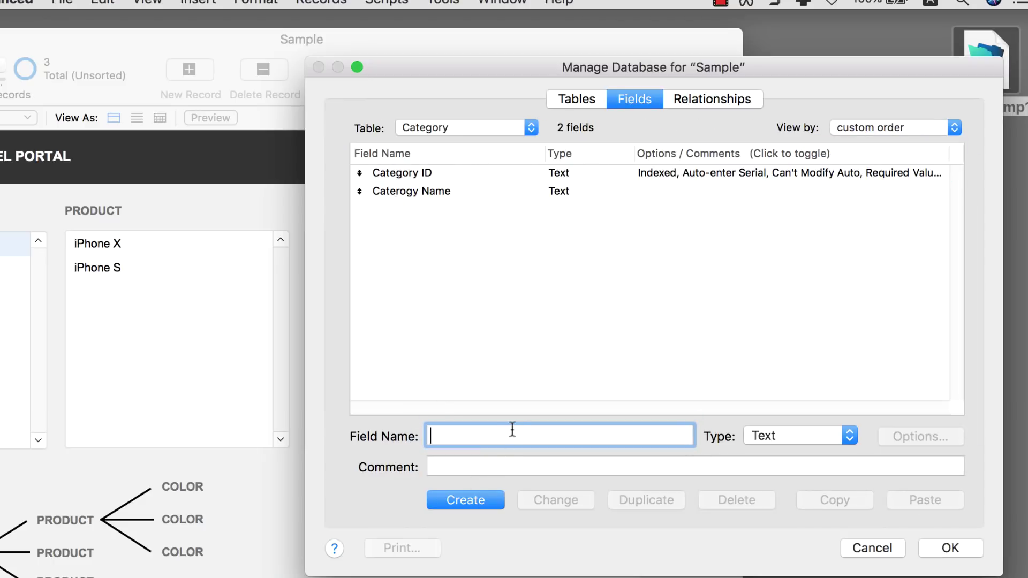
type("_globalfield")
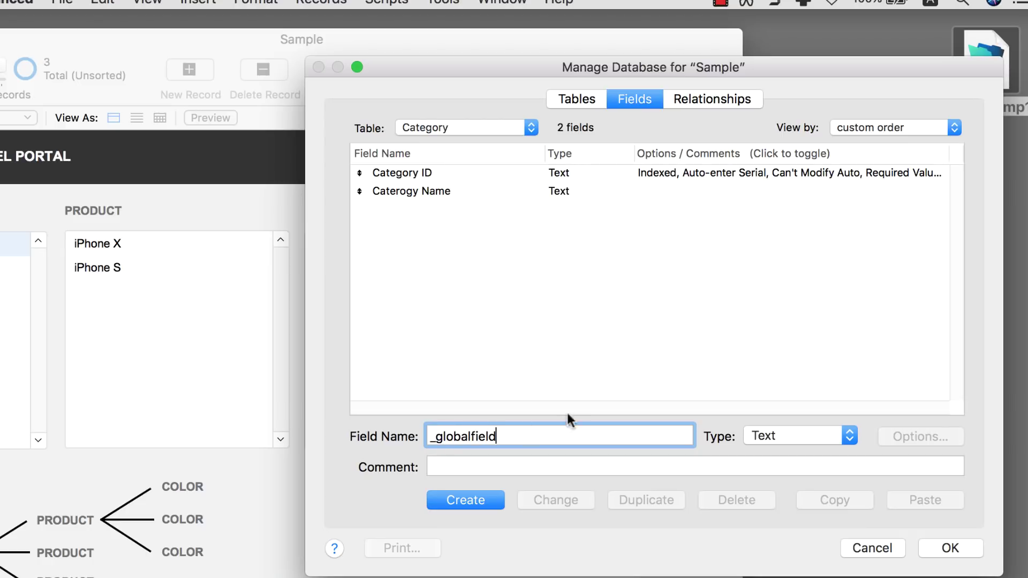
left_click(468, 436)
type("_")
left_click(478, 500)
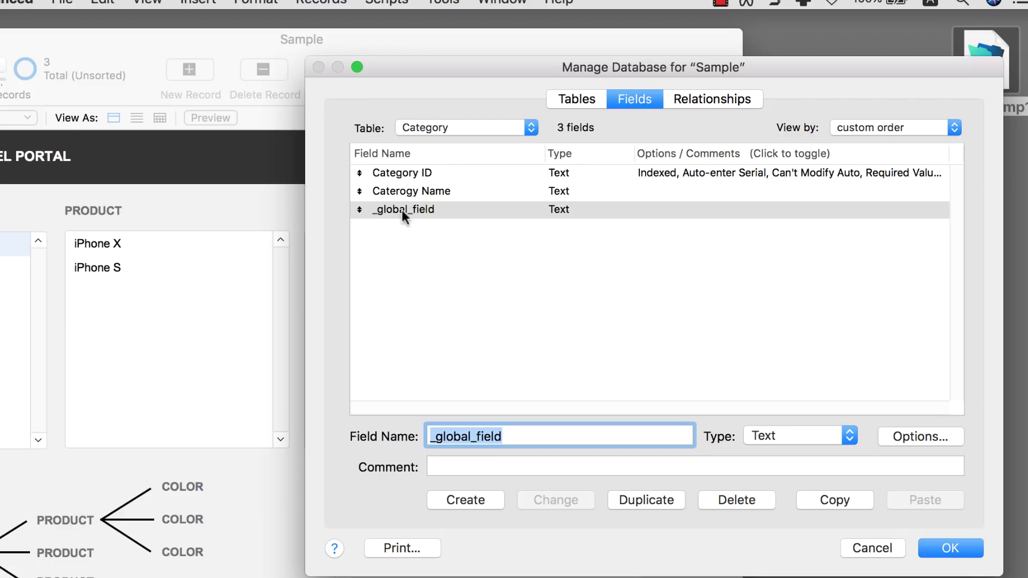
- Set _global_field to use global storage and save the database changes
double_click(416, 209)
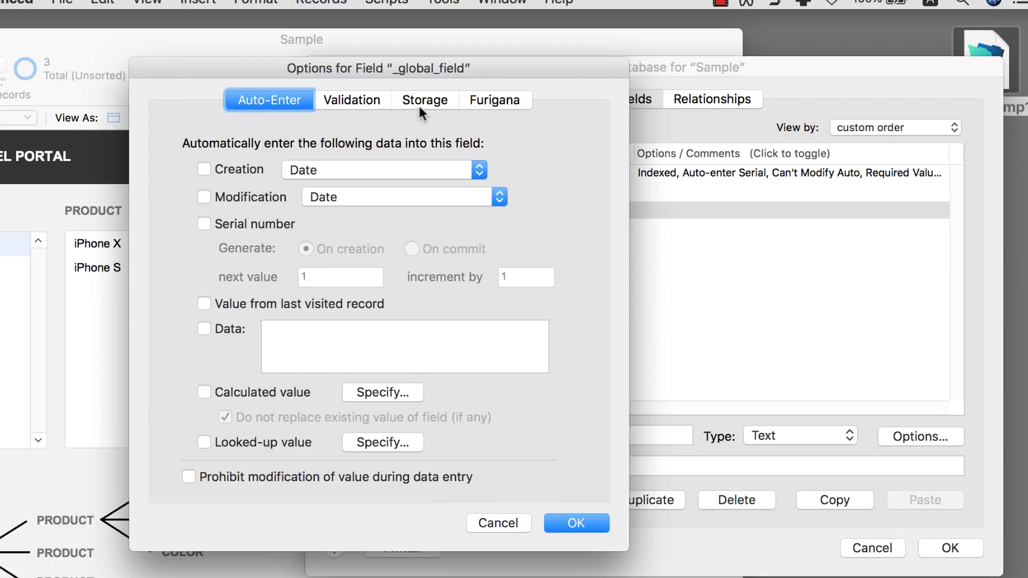
left_click(419, 101)
left_click(214, 205)
left_click(585, 523)
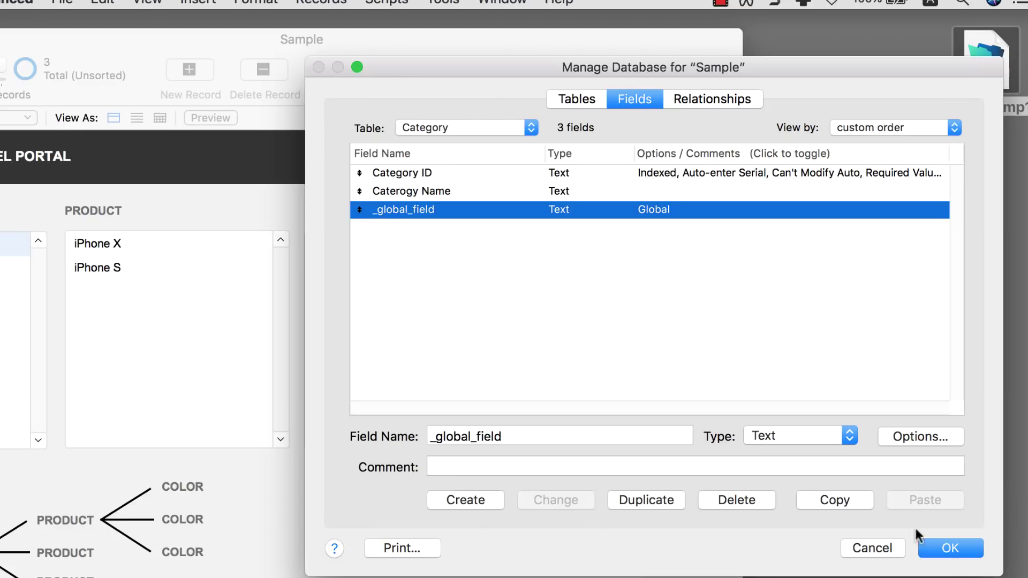
left_click(945, 547)
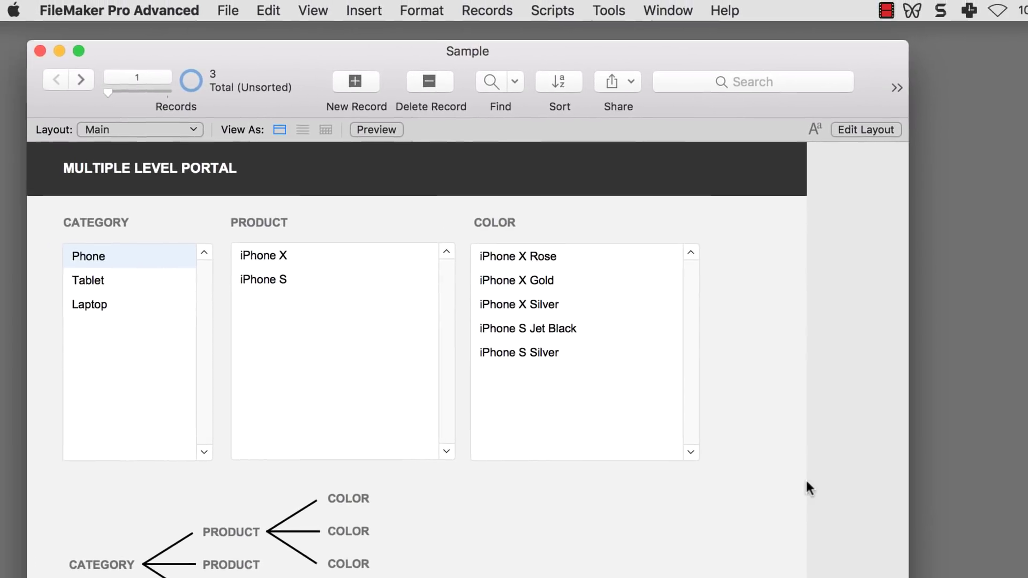
- Edit the Main layout and add a labelled edit box for _global_field above the Product portal
key("super+l")
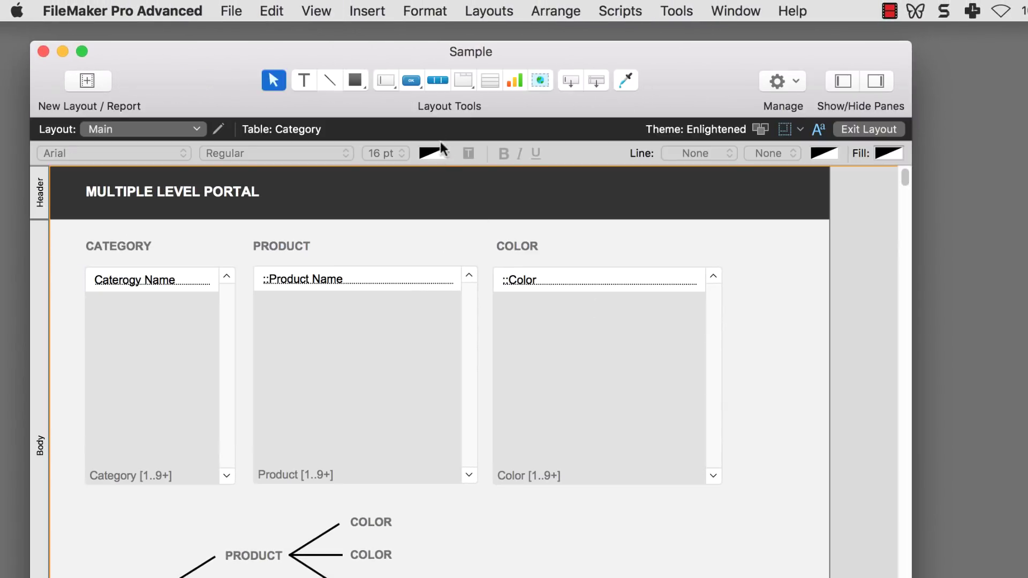
left_click(385, 81)
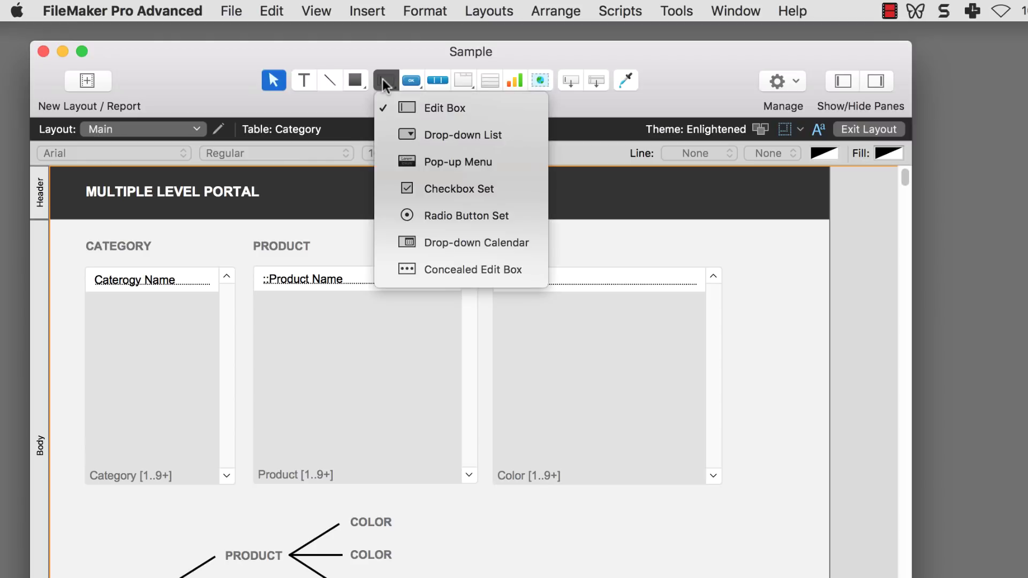
left_click(402, 107)
left_click_drag(375, 225, 464, 240)
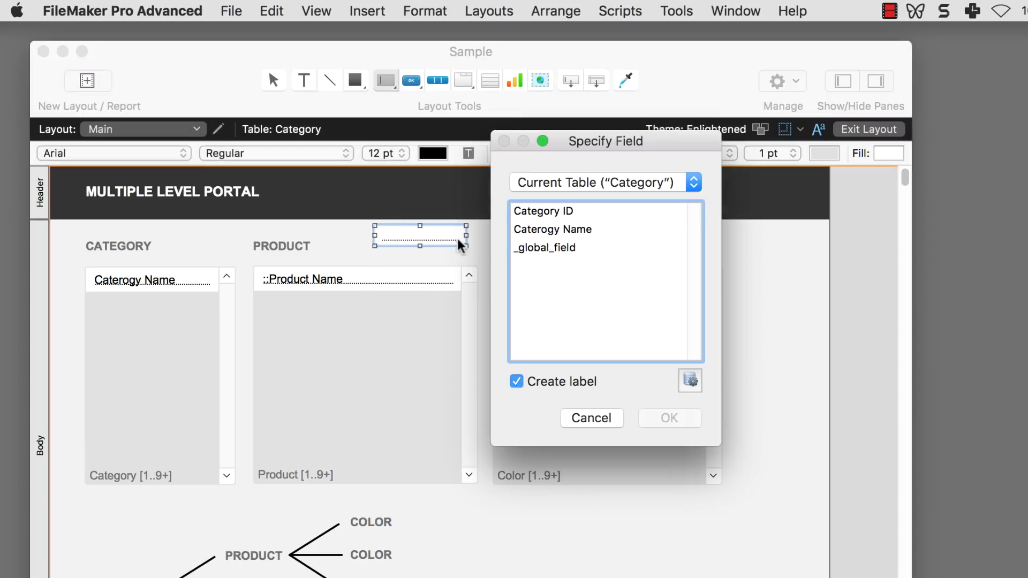
double_click(540, 244)
- Move _global_field and its label into the dark header, make the label text white, and return to Browse mode
left_click(352, 235, "shift")
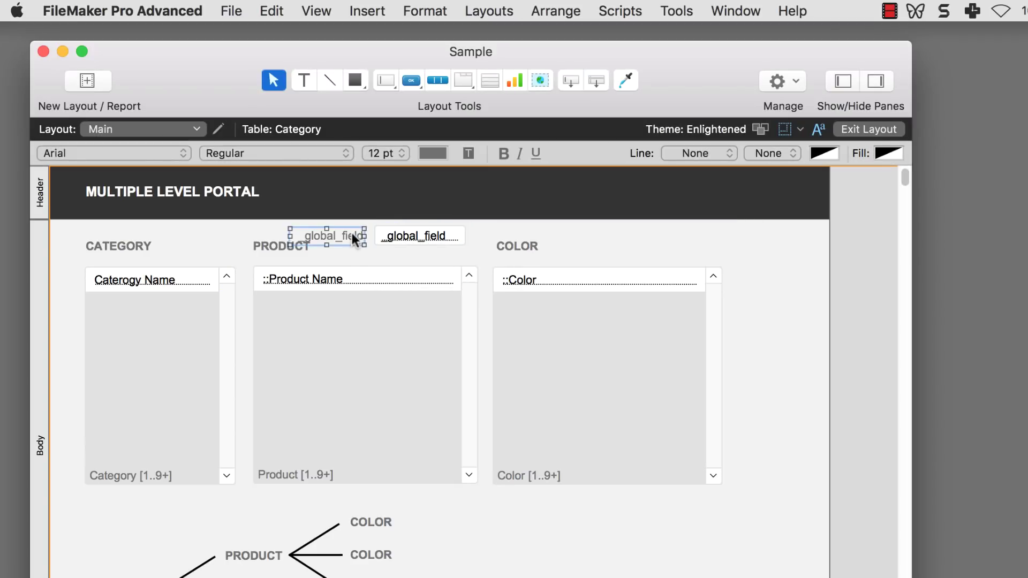
left_click_drag(408, 239, 423, 192)
left_click(342, 193)
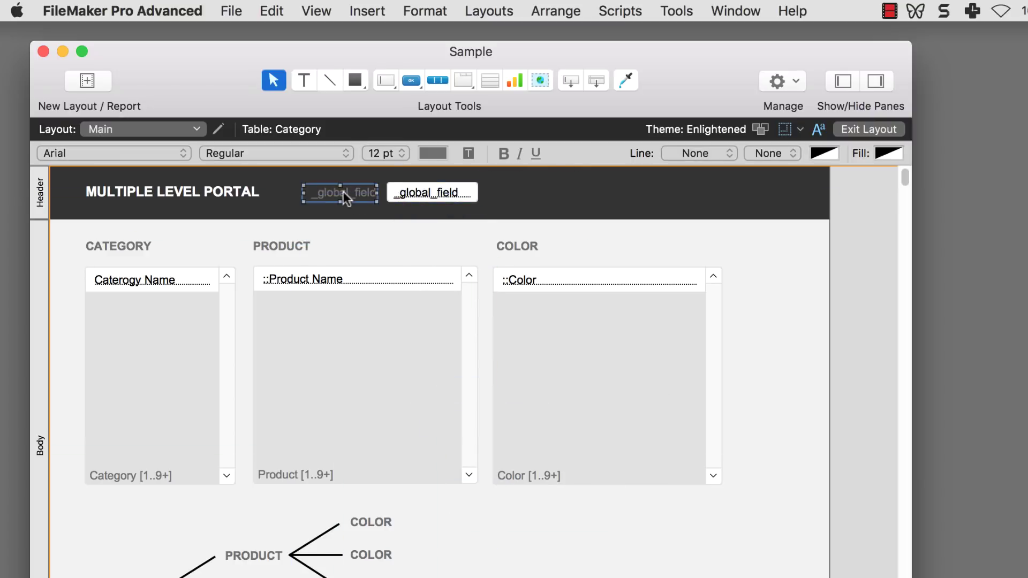
left_click(429, 149)
left_click(367, 259)
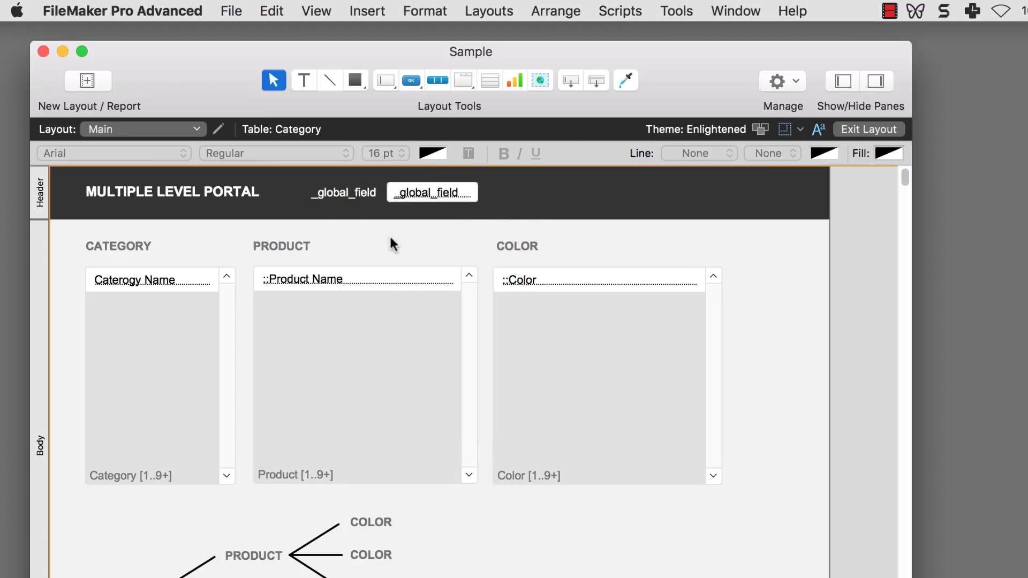
key("super+b")
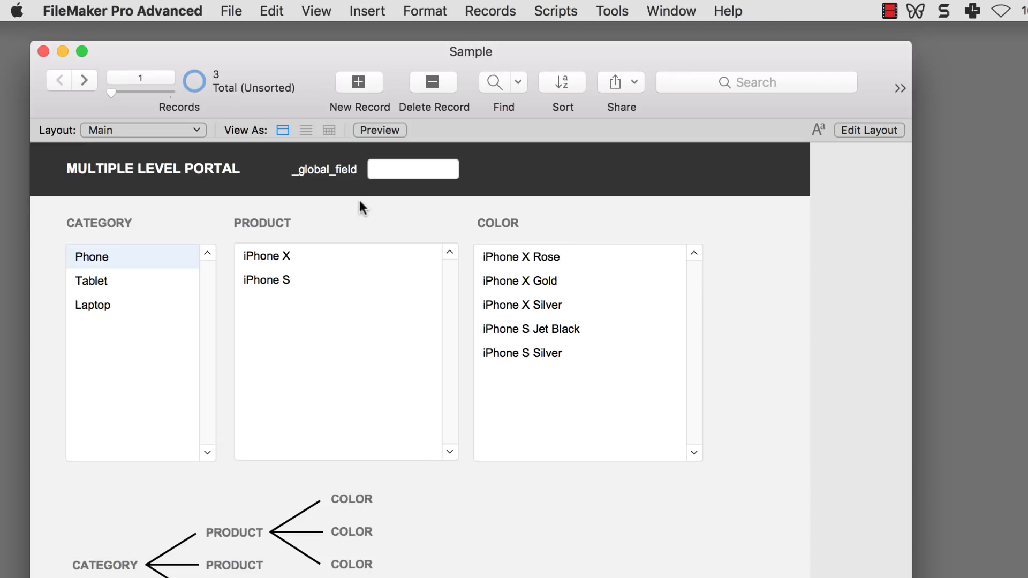
- Open the database's relationships graph and delete the relationship between the Product and Color tables
left_click(230, 14)
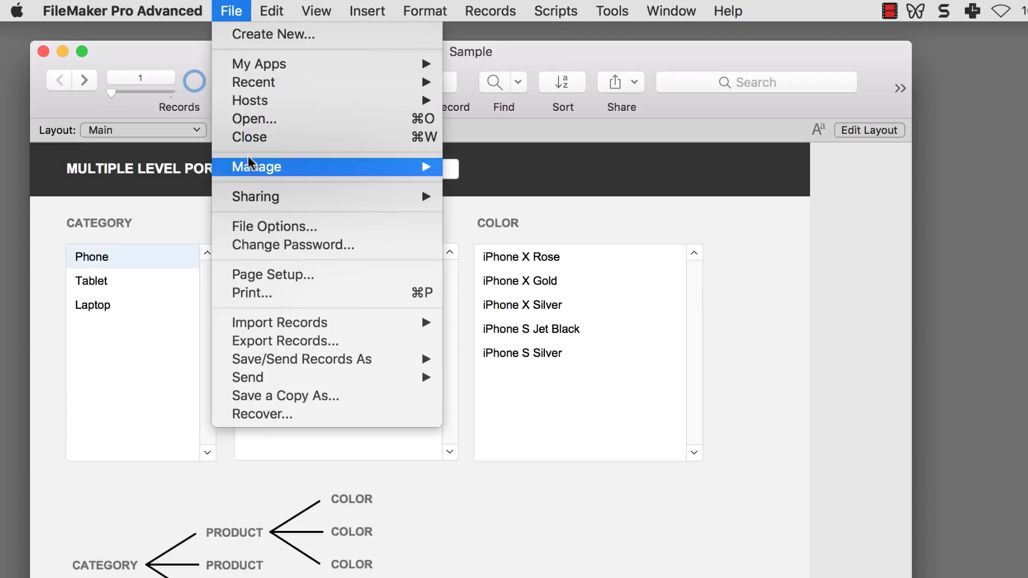
mouse_move(405, 166)
left_click(462, 168)
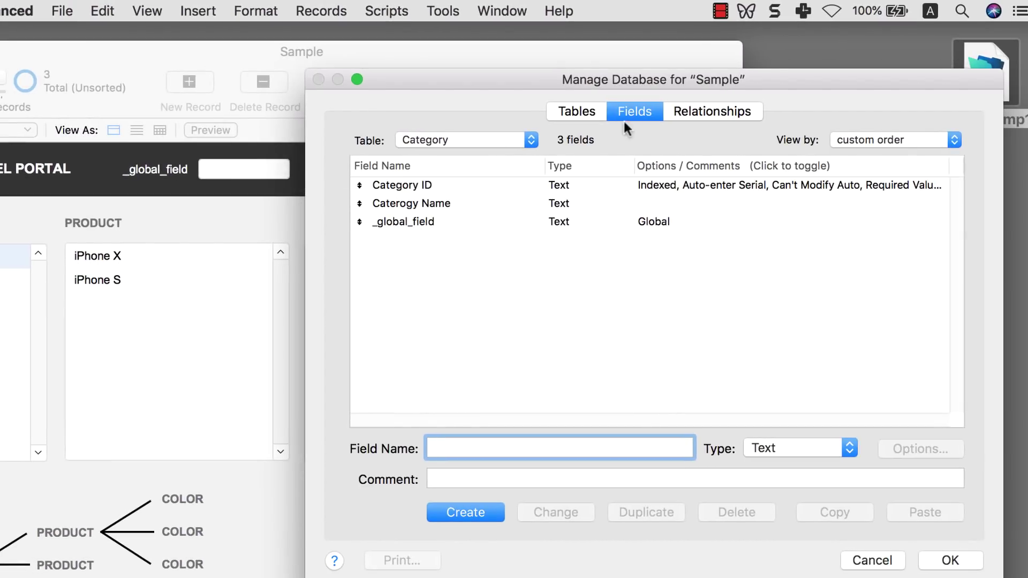
left_click(699, 111)
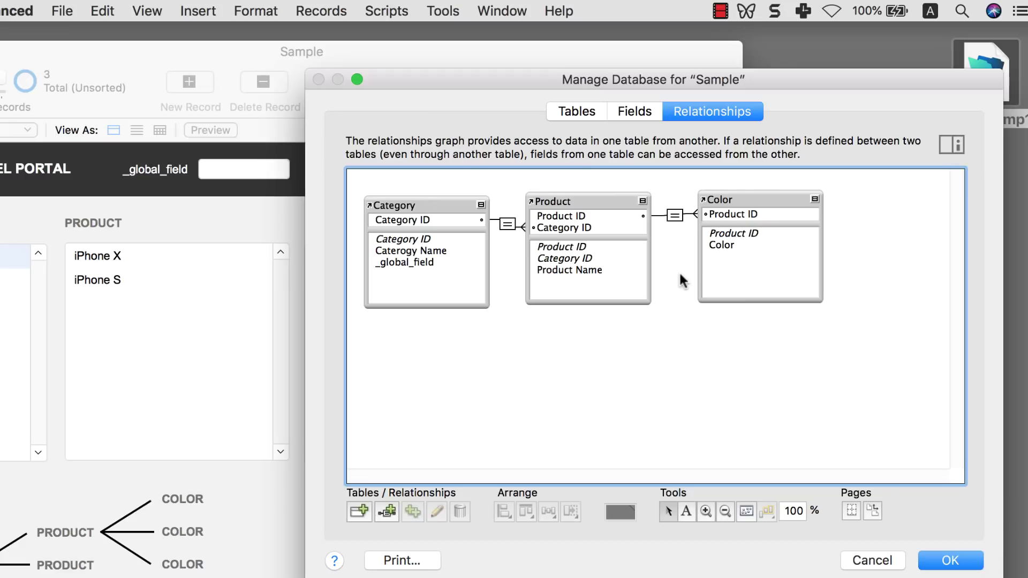
left_click(675, 217)
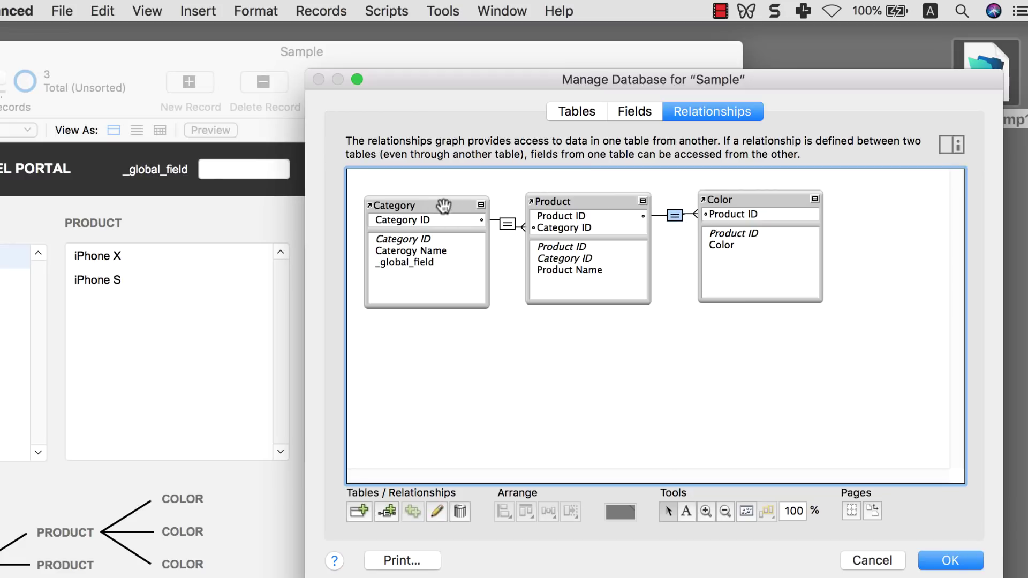
left_click(444, 204)
left_click(575, 202)
left_click(675, 217)
key("Delete")
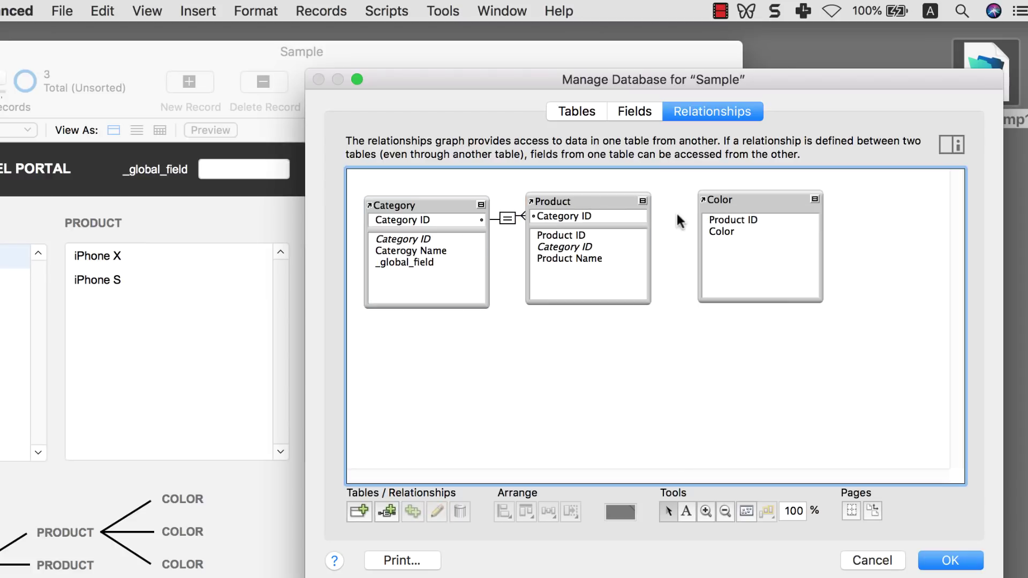
- Place the Color table below Product, relate Category's _global_field to Color's Product ID, and save the graph
left_click_drag(732, 203, 562, 335)
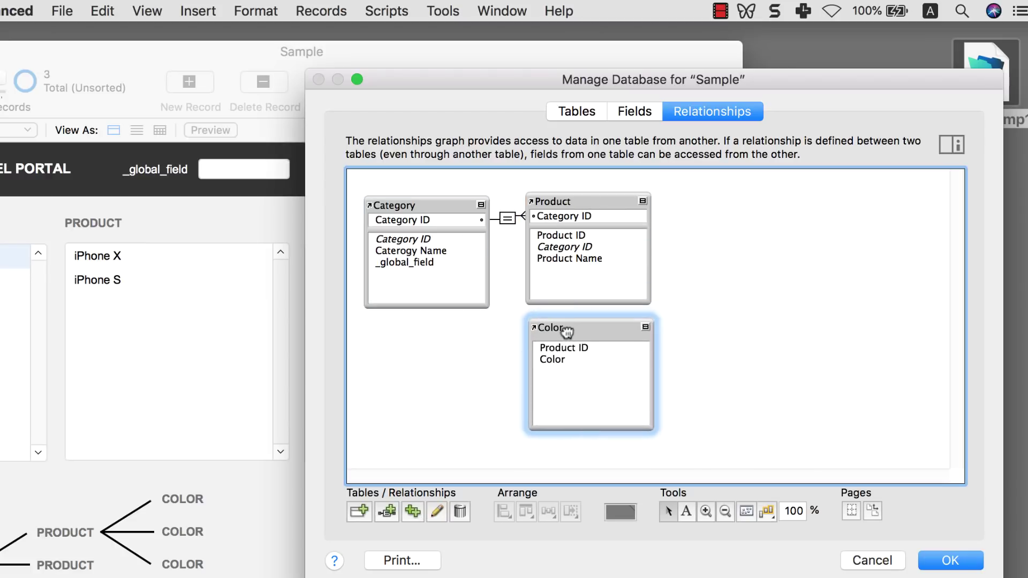
left_click_drag(406, 262, 558, 351)
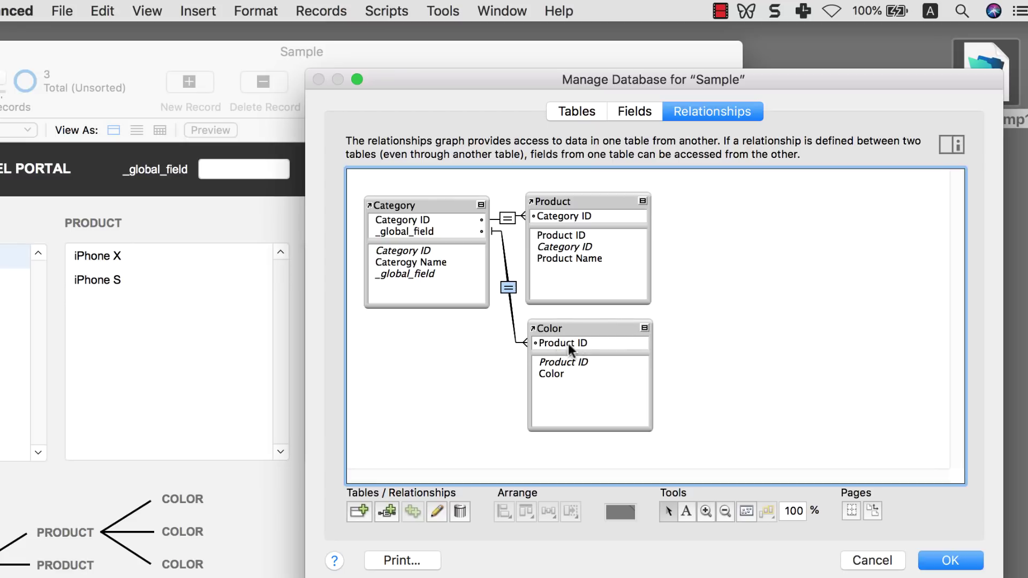
left_click(558, 342)
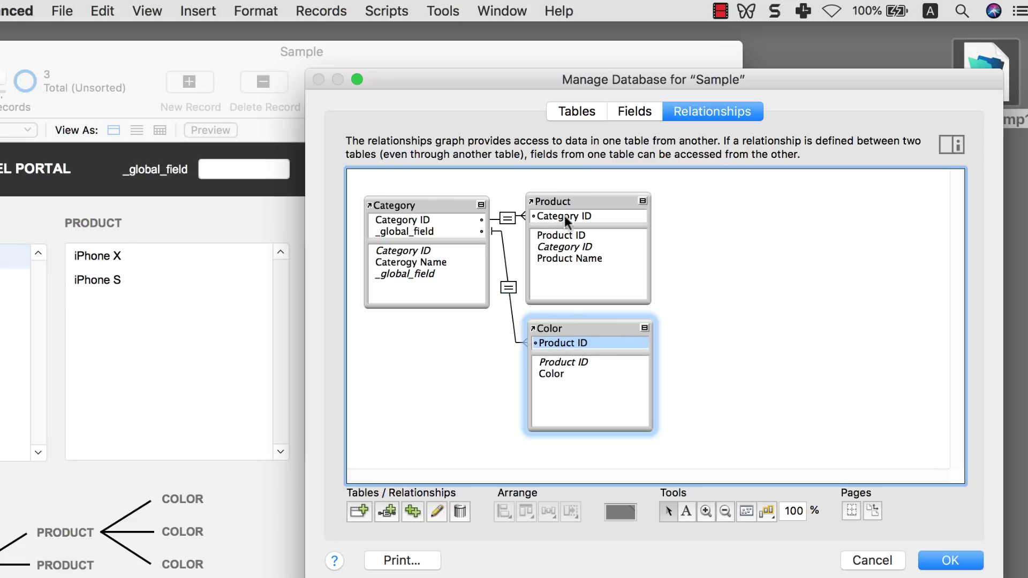
left_click(562, 234)
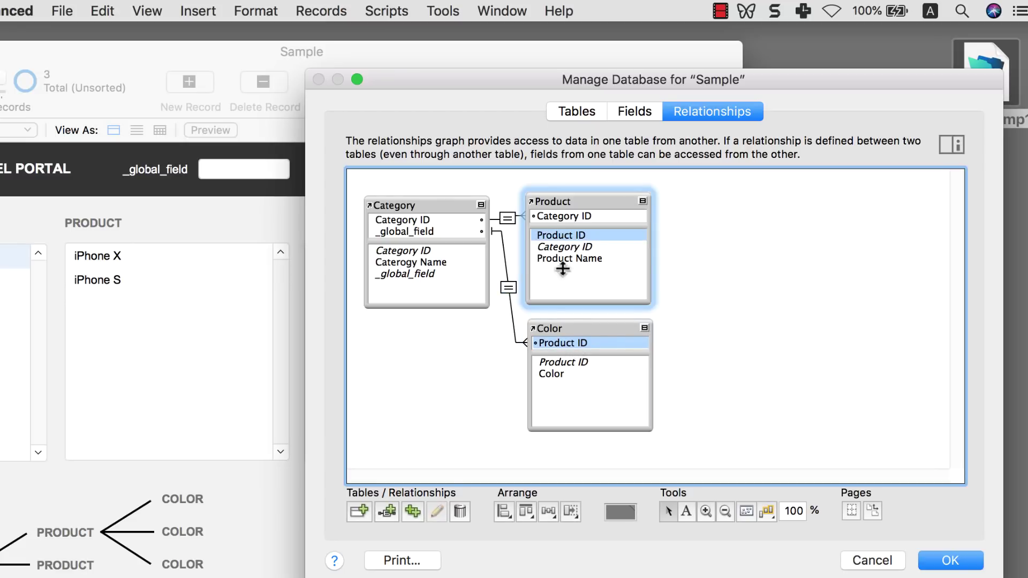
left_click(747, 249)
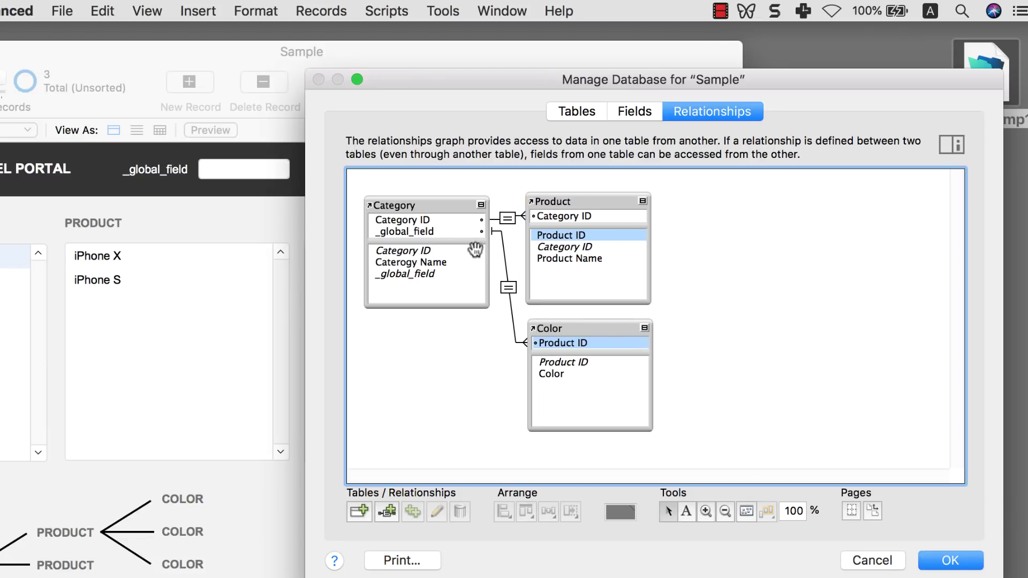
left_click(419, 231)
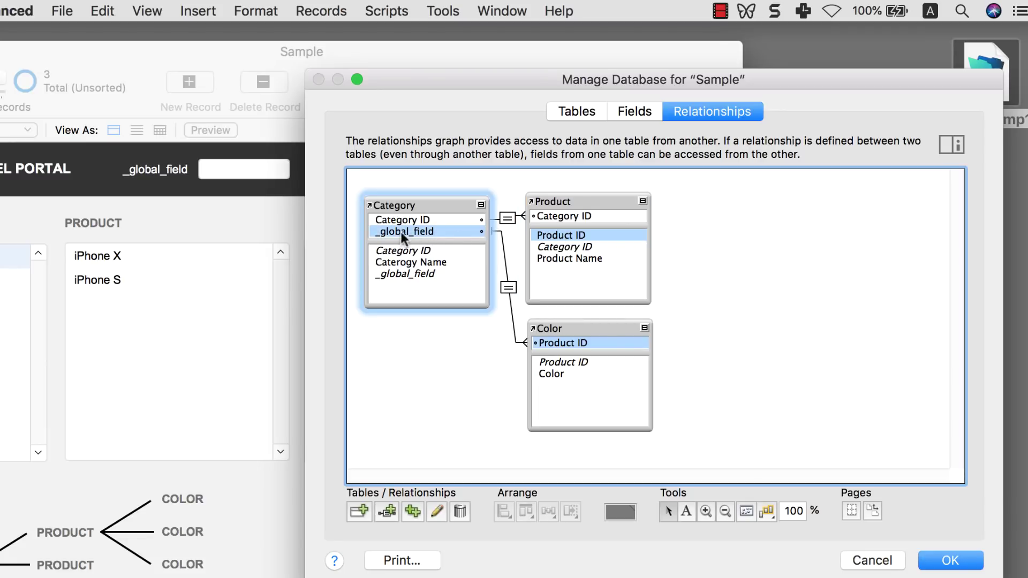
left_click(689, 281)
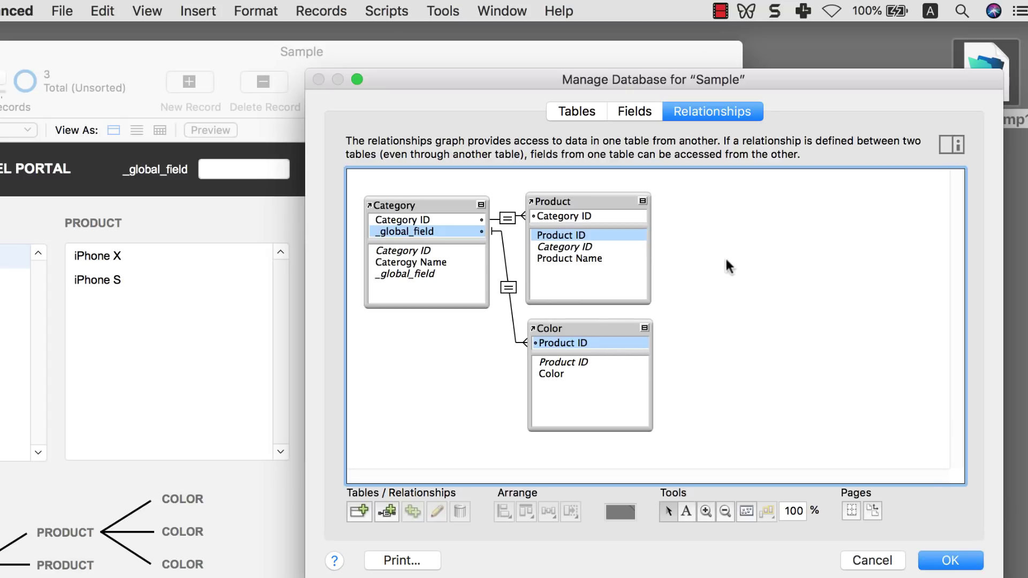
left_click(950, 560)
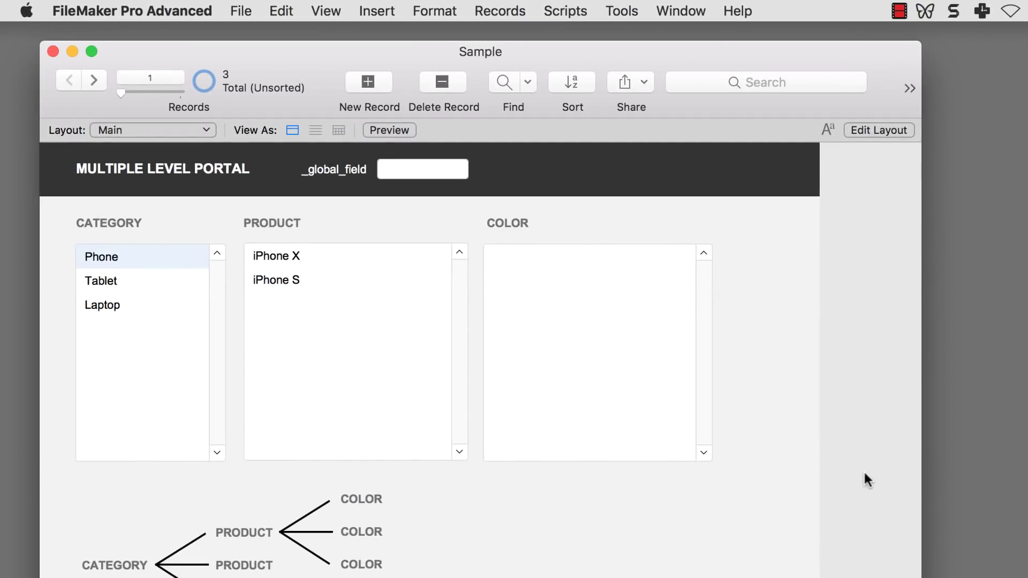
- Add a narrow Product ID field in front of Product Name in the Product portal row and return to Browse mode
key("super+l")
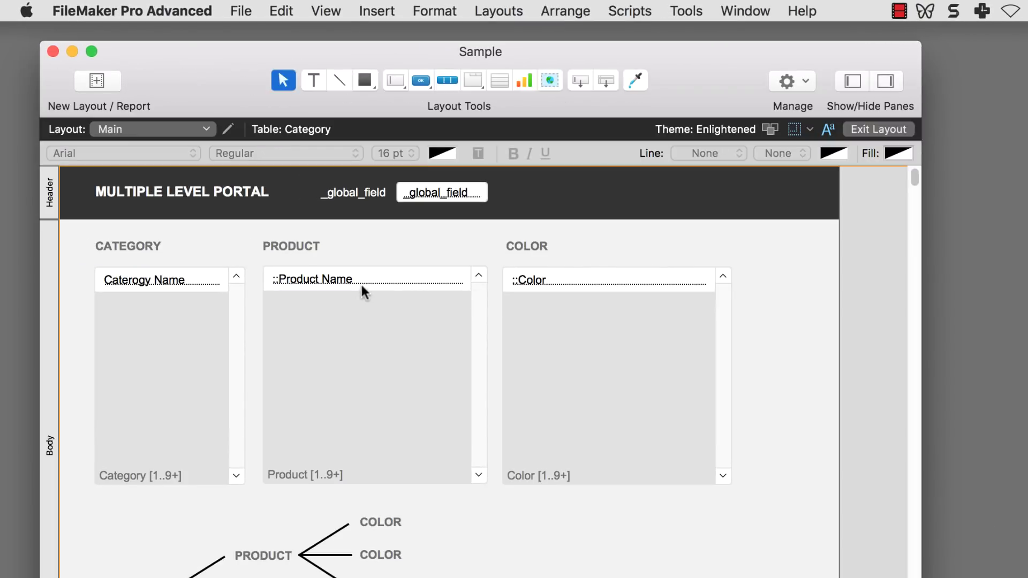
left_click(283, 282)
left_click_drag(267, 277, 307, 283)
double_click(306, 284)
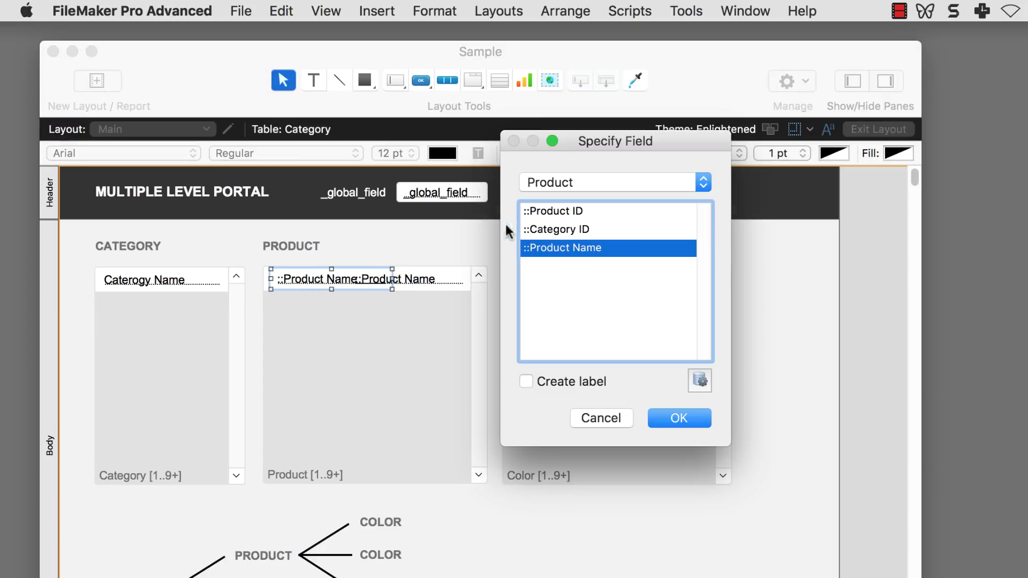
left_click(544, 210)
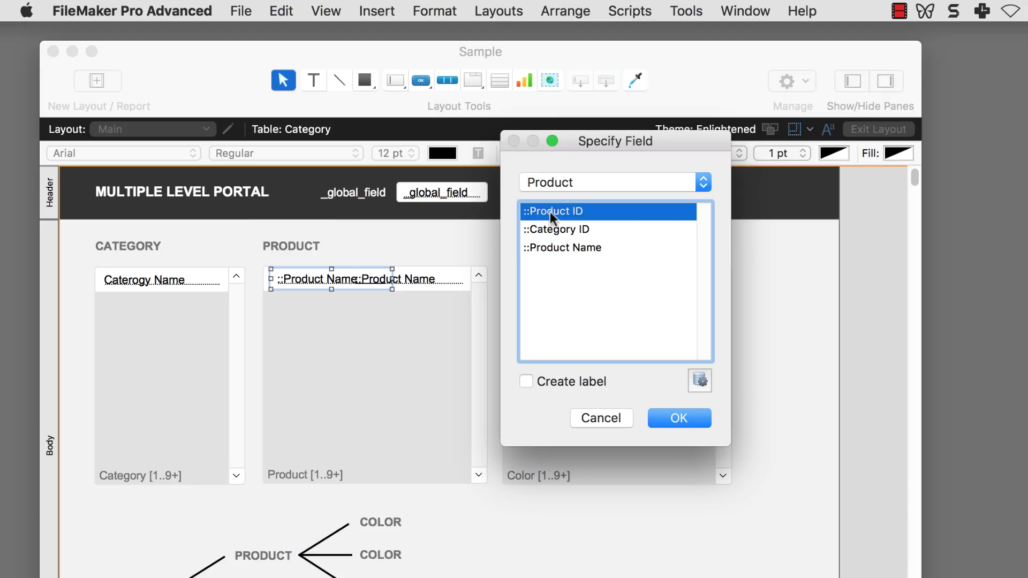
double_click(551, 211)
left_click_drag(396, 276, 348, 278)
key("super+b")
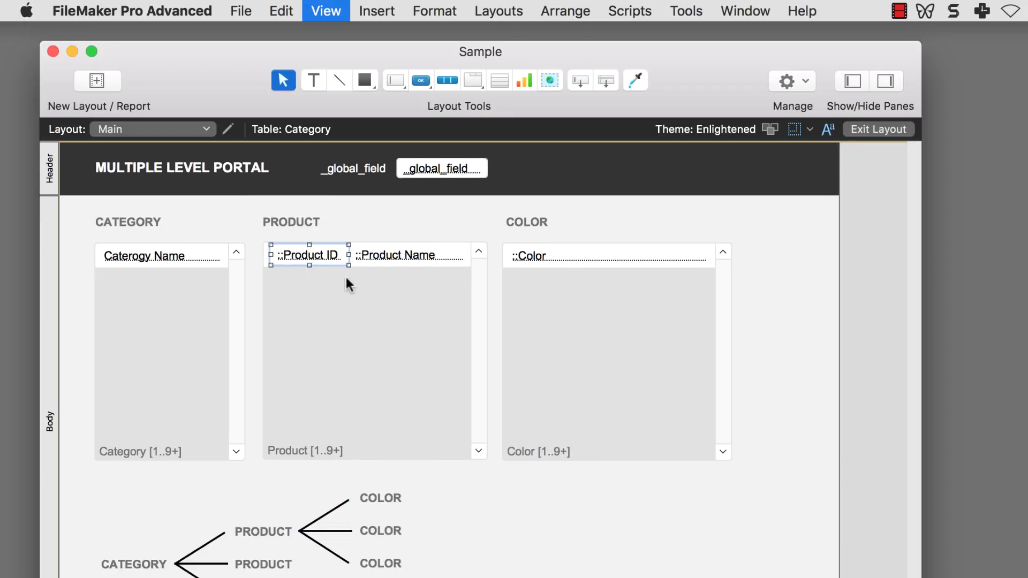
- Go through the Phone, Tablet and Laptop categories and examine the product ID beside each product name
left_click(296, 253)
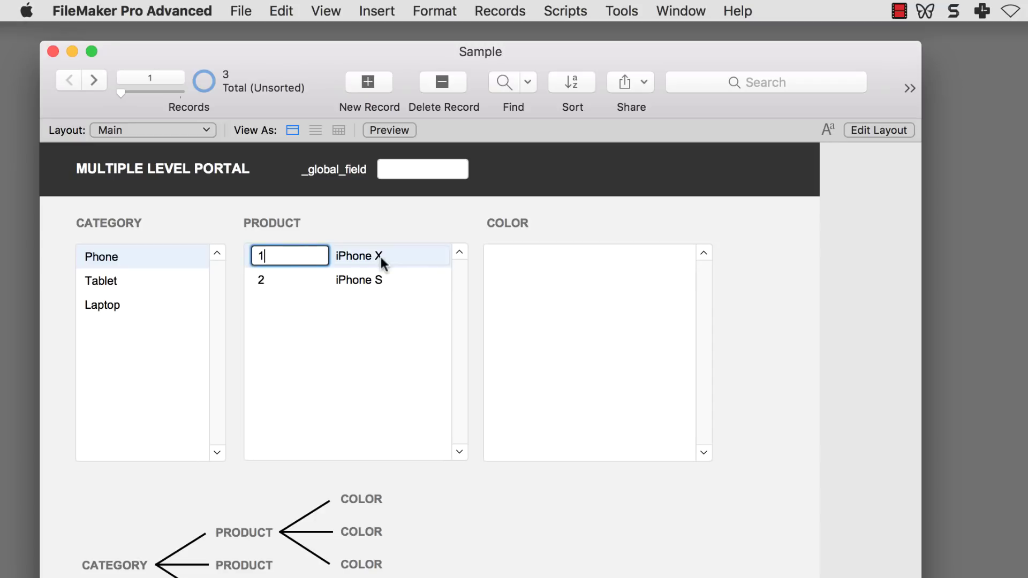
left_click(380, 257)
left_click(287, 280)
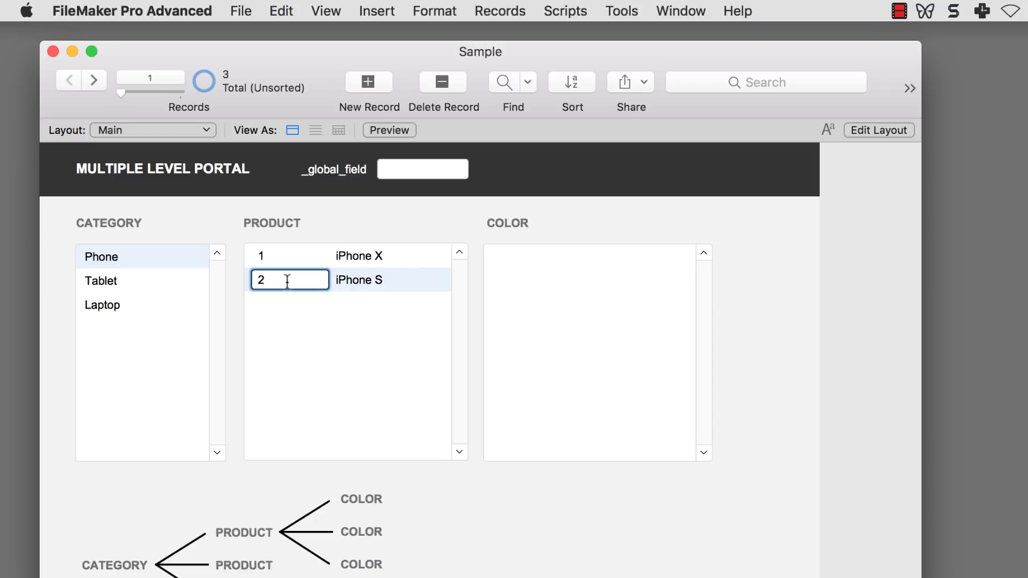
left_click(372, 280)
left_click(169, 282)
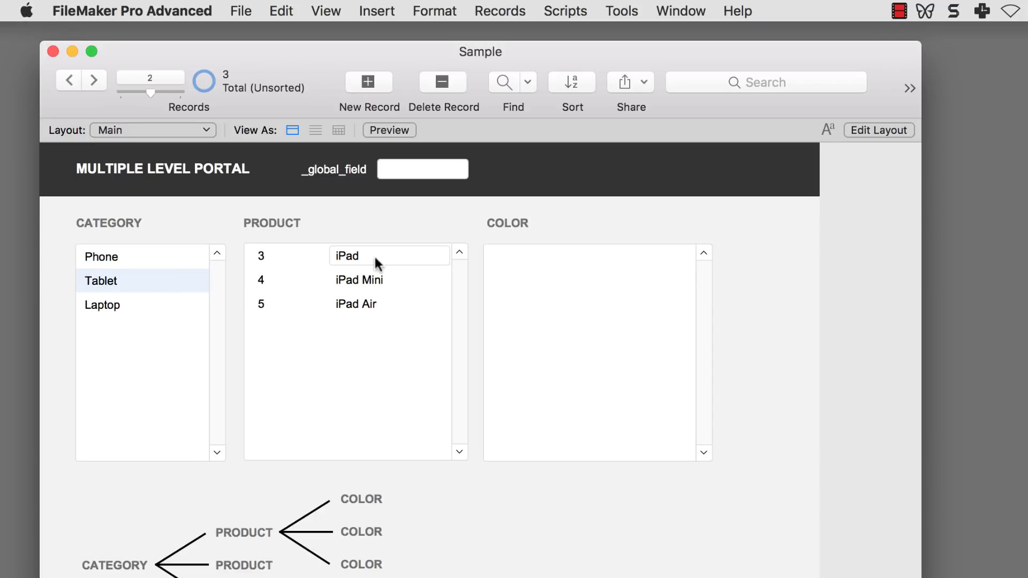
left_click(299, 255)
left_click(289, 279)
left_click(285, 303)
left_click(172, 306)
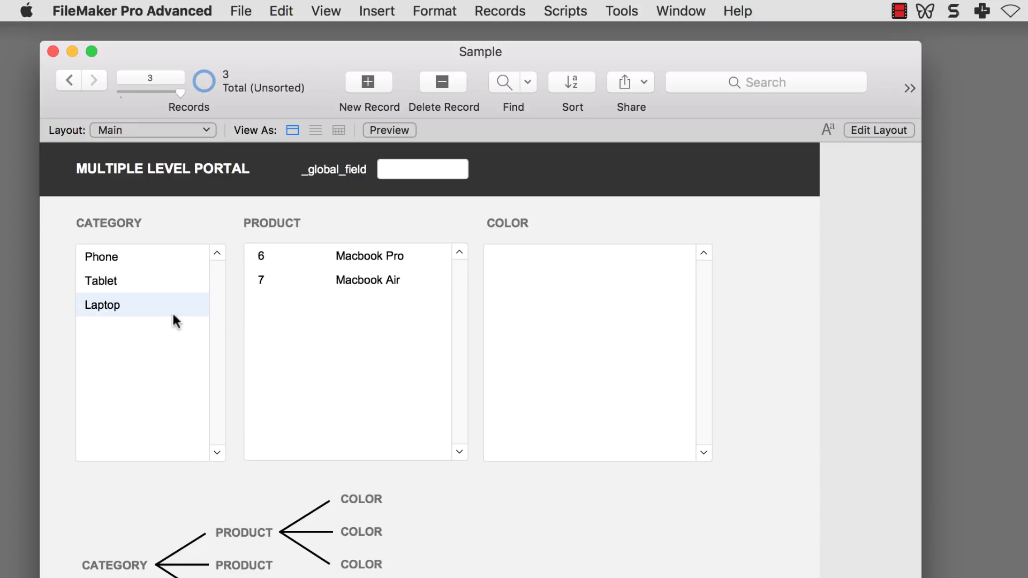
- Check the laptop product IDs in the Product portal and the relationship from _global_field to Color's Product ID in the relationships graph
left_click(294, 258)
left_click(284, 278)
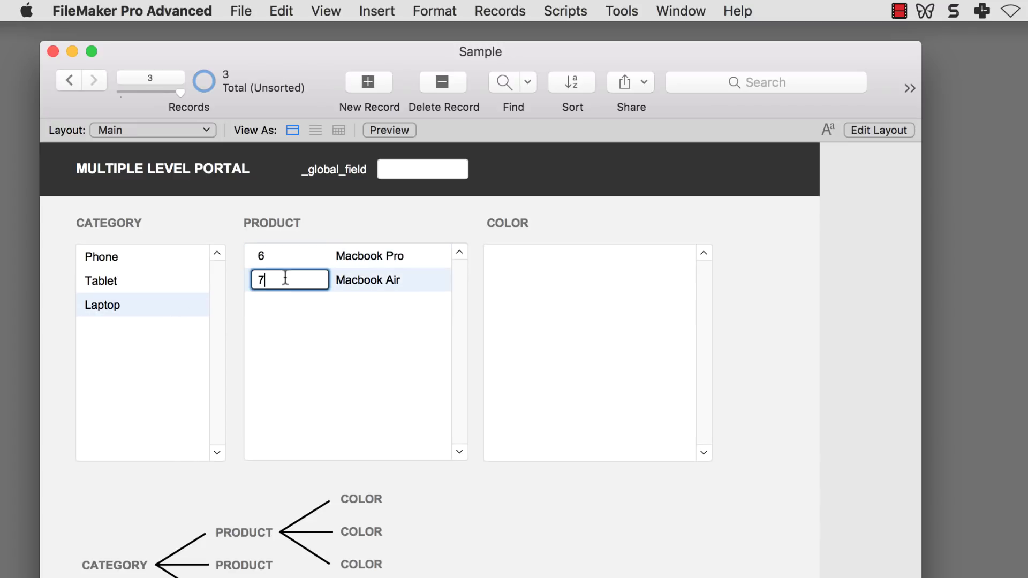
left_click(339, 225)
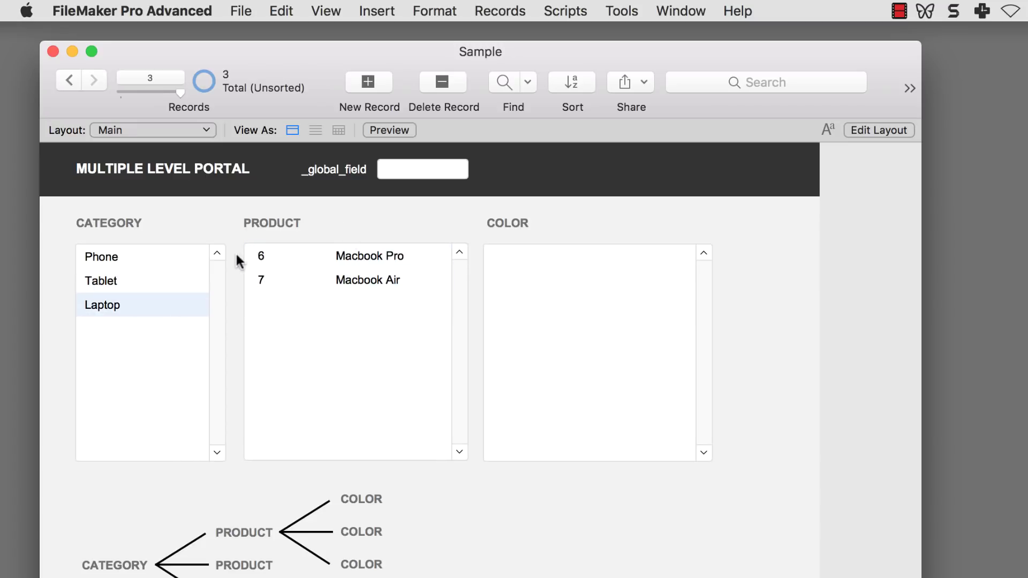
left_click(241, 11)
mouse_move(310, 168)
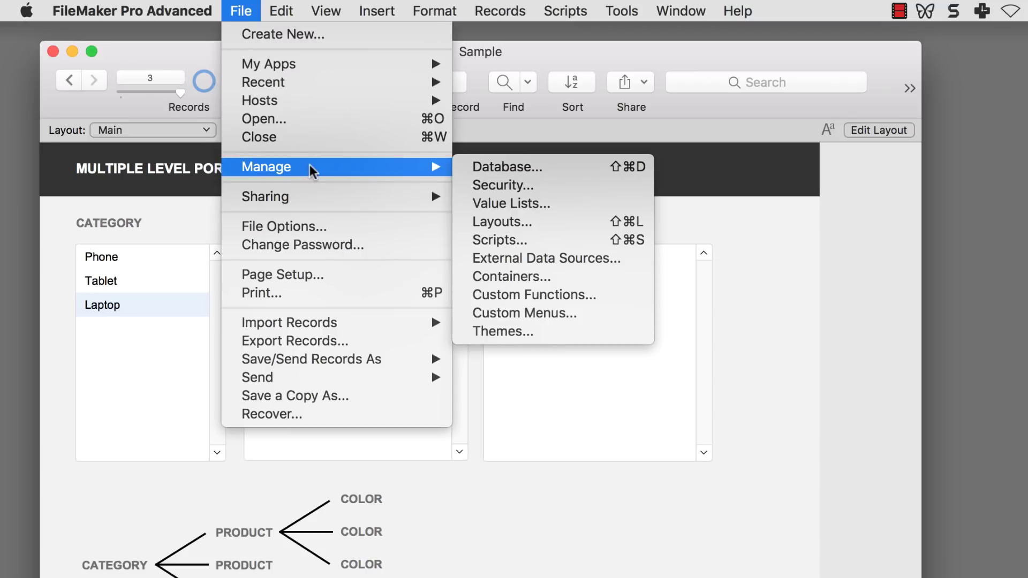
left_click(471, 167)
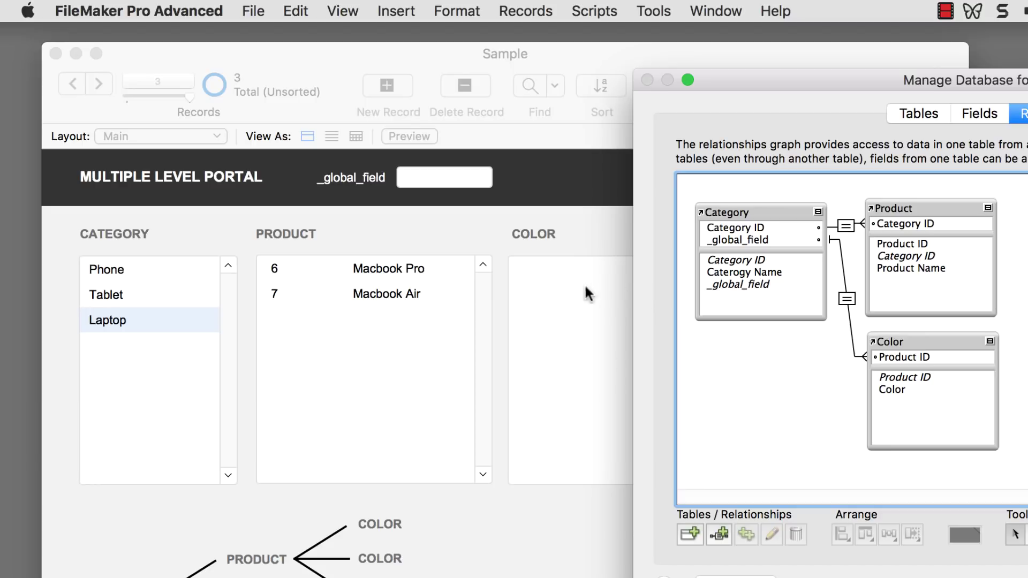
key("Return")
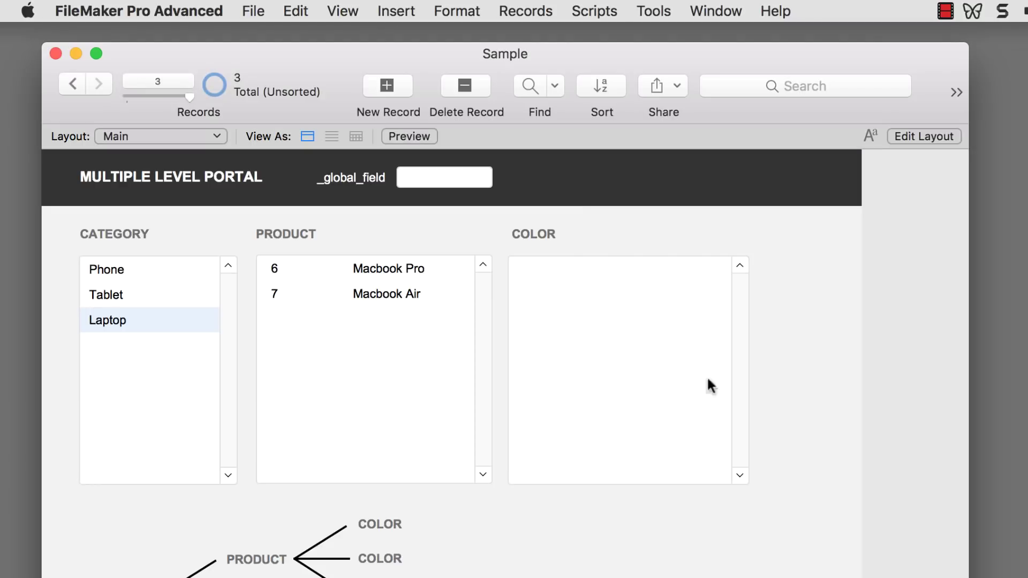
- Select the Phone category and test the Color portal by setting _global_field to 1 and to 2
left_click(149, 279)
left_click(453, 180)
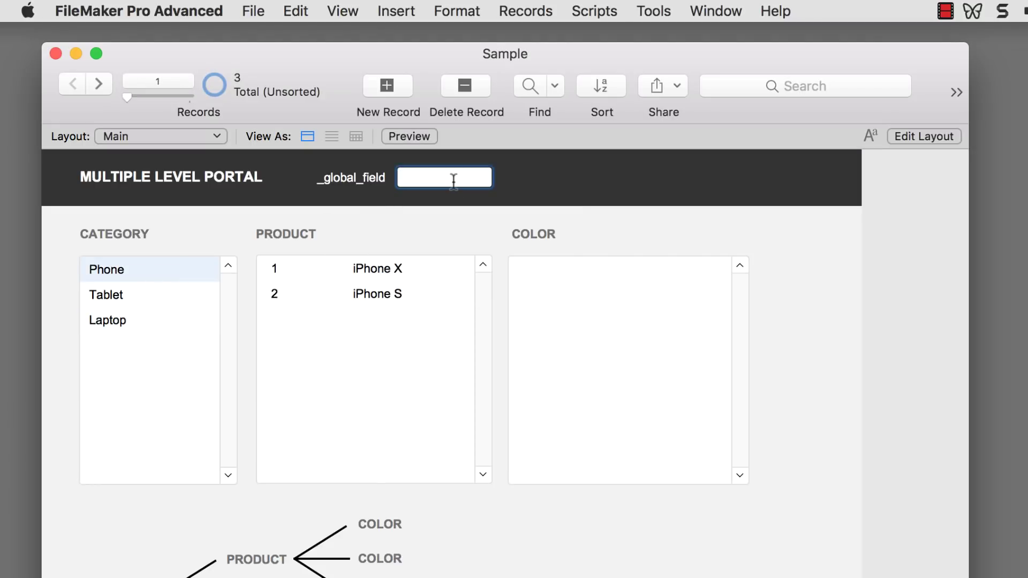
type("1")
left_click(440, 212)
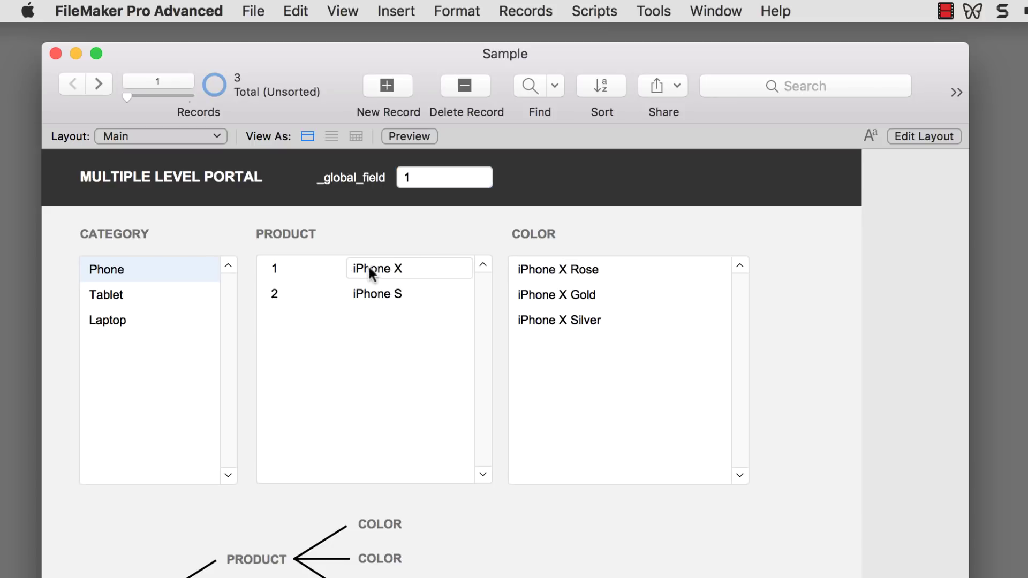
left_click(446, 182)
type("2")
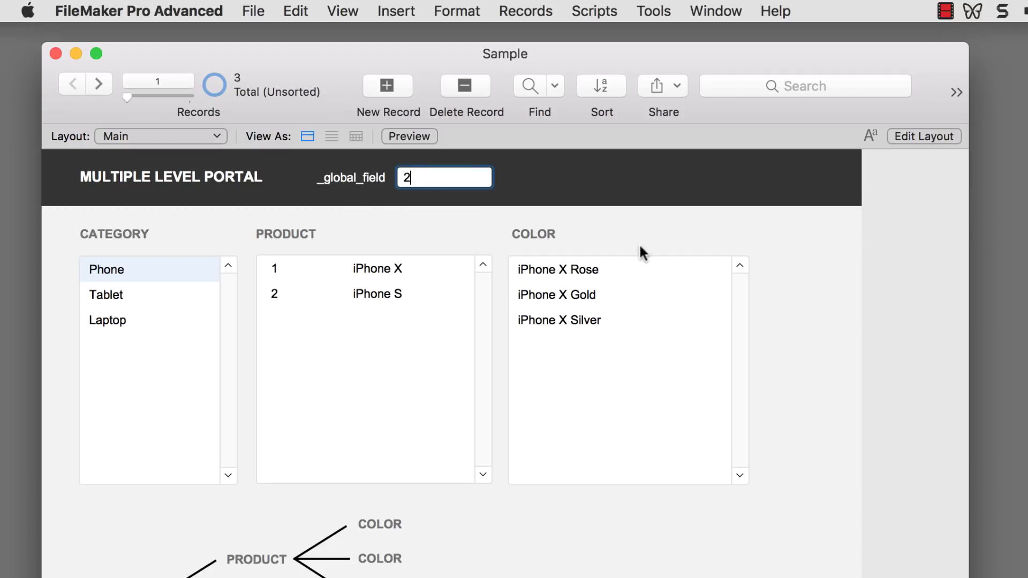
left_click(628, 227)
- Set _global_field to 3 and switch to the Tablet category to compare its products with the Color portal
left_click(371, 294)
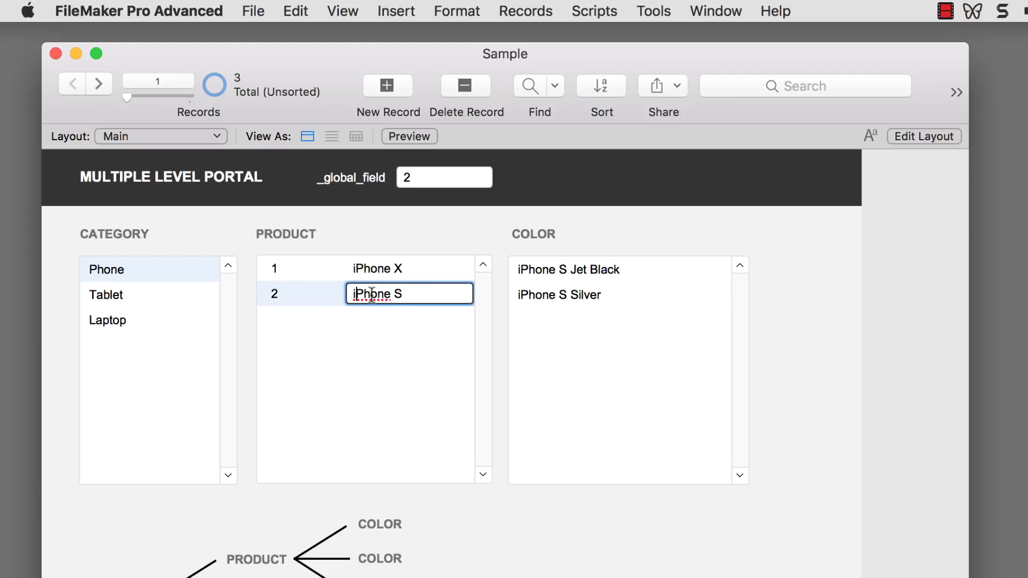
left_click(416, 179)
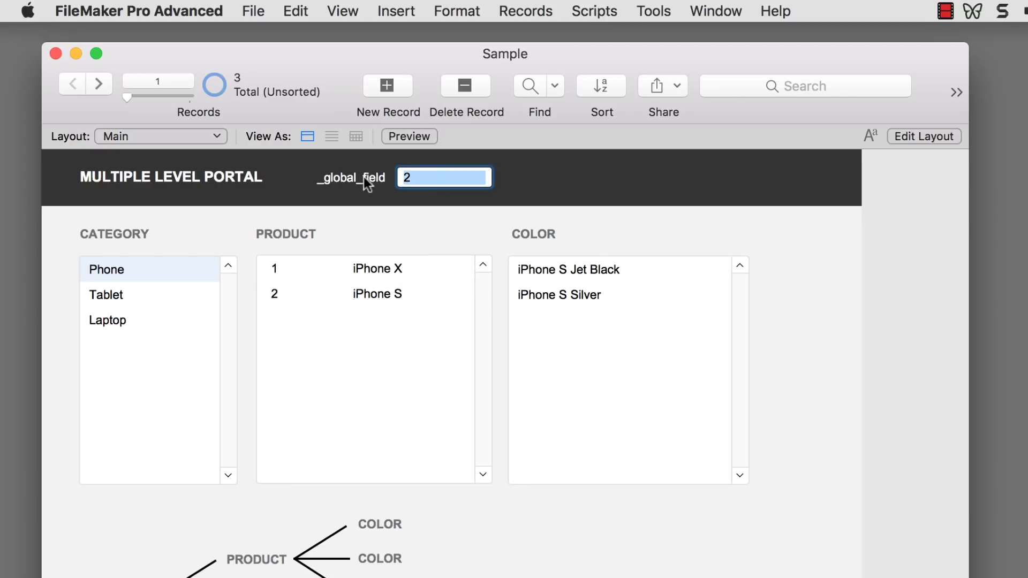
type("3")
left_click(574, 203)
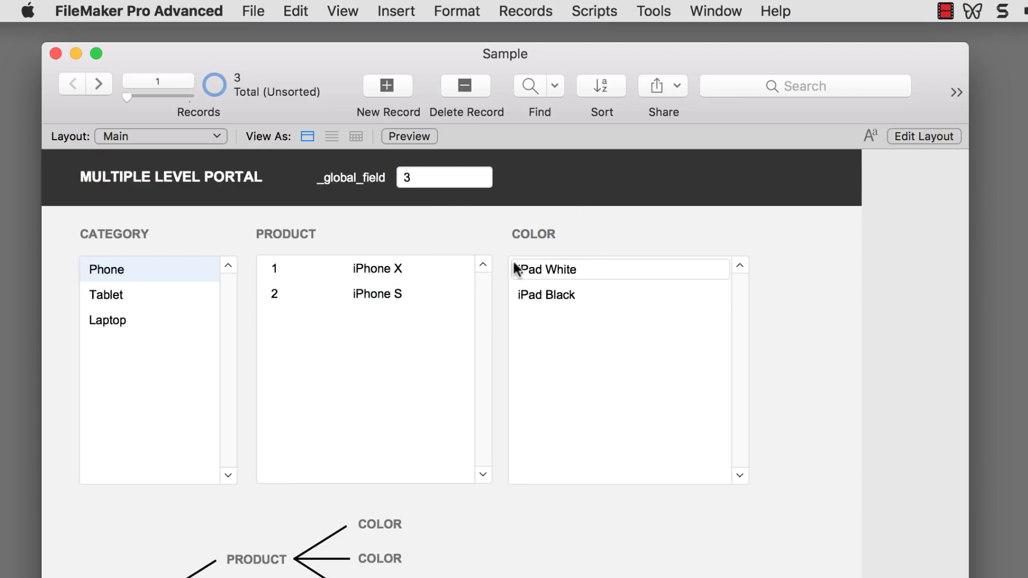
left_click(111, 295)
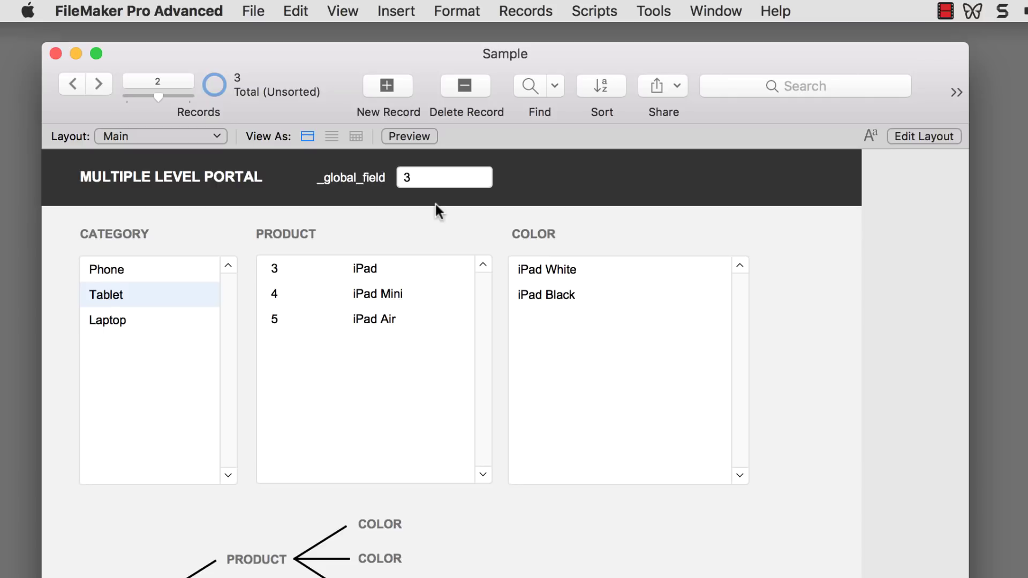
- Reopen the relationships graph beside the layout and examine how Category relates to the Product and Color tables, then close it
left_click(253, 11)
mouse_move(321, 171)
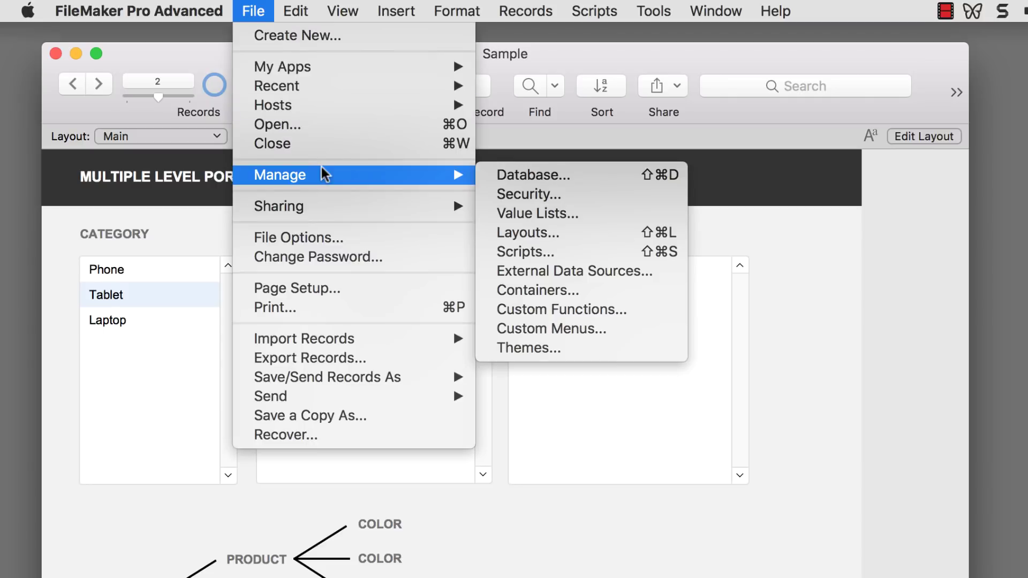
left_click(524, 172)
left_click_drag(741, 80, 858, 92)
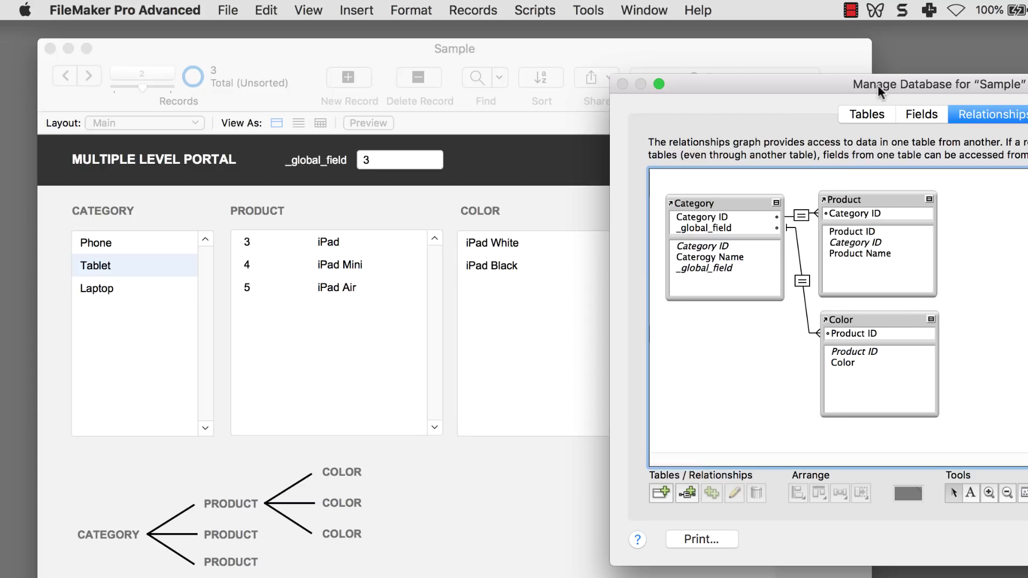
left_click_drag(878, 85, 764, 45)
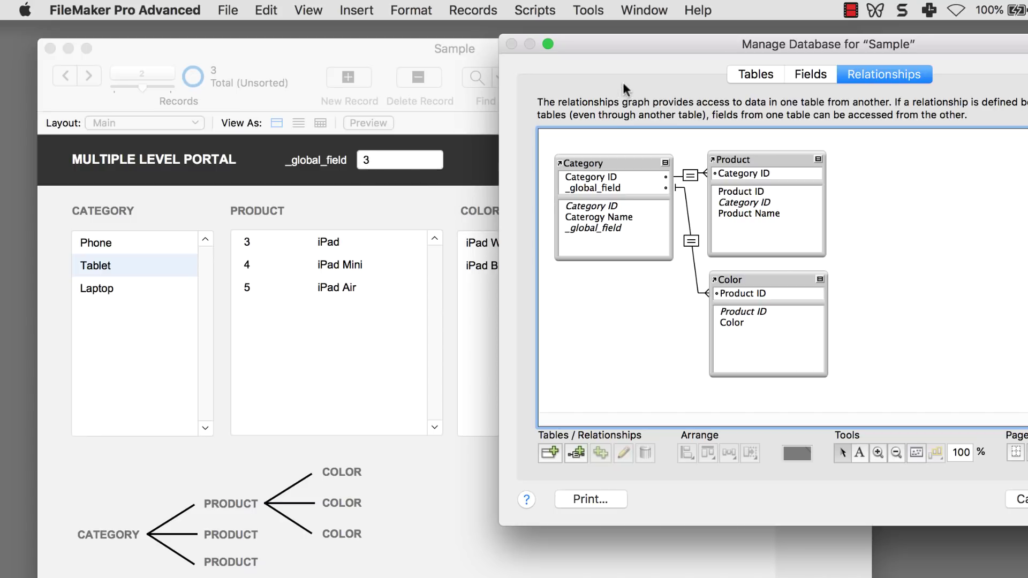
left_click_drag(631, 52, 704, 57)
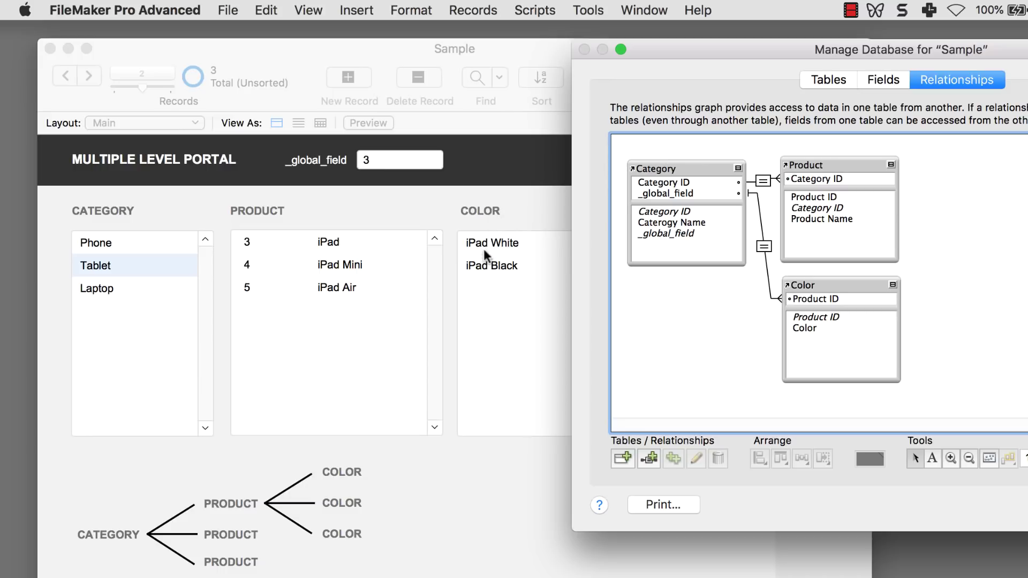
left_click_drag(755, 57, 679, 60)
key("Return")
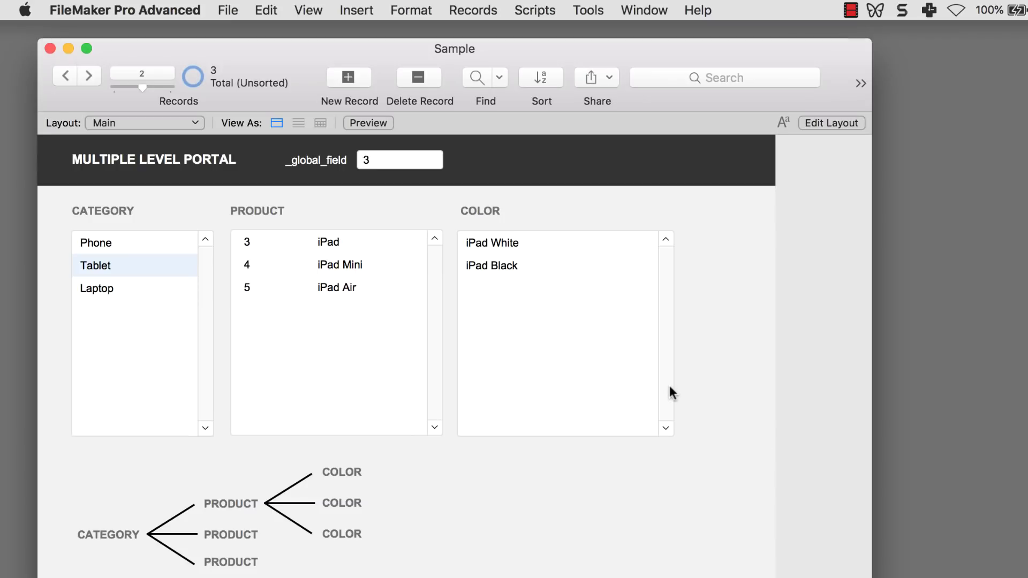
- In Layout mode, narrow the Product Name and Product ID fields in the Product portal row and place Product Name directly beside Product ID
key("super+l")
left_click(365, 271)
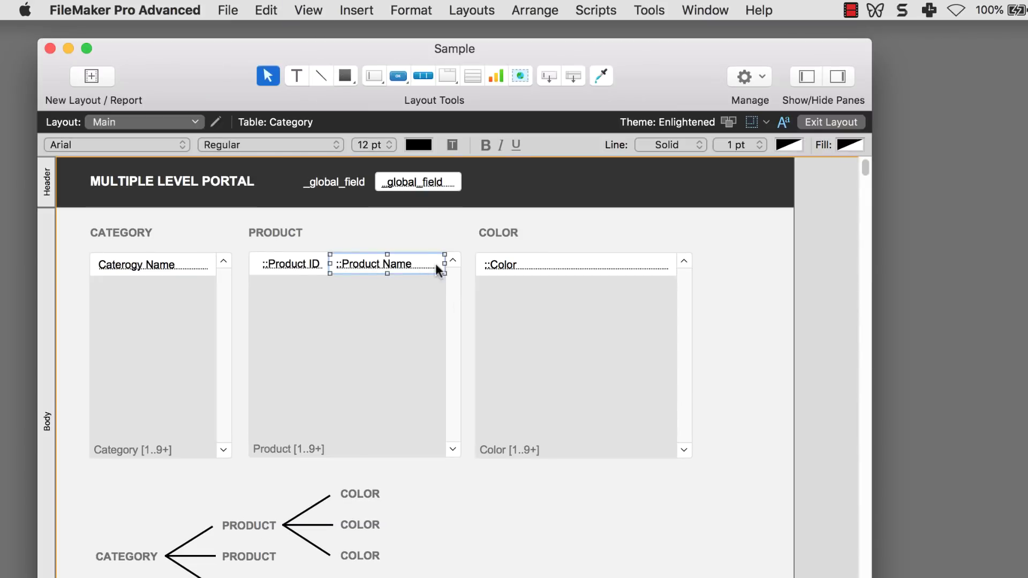
left_click_drag(437, 263, 408, 264)
left_click(322, 263)
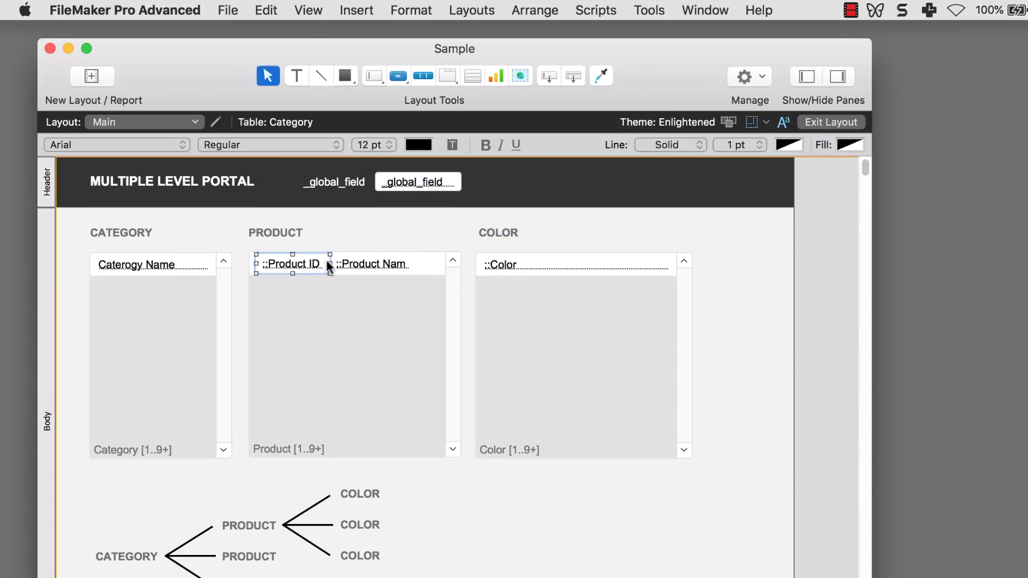
mouse_move(327, 263)
left_mouse_down()
mouse_move(303, 263)
mouse_move(328, 261)
left_mouse_up()
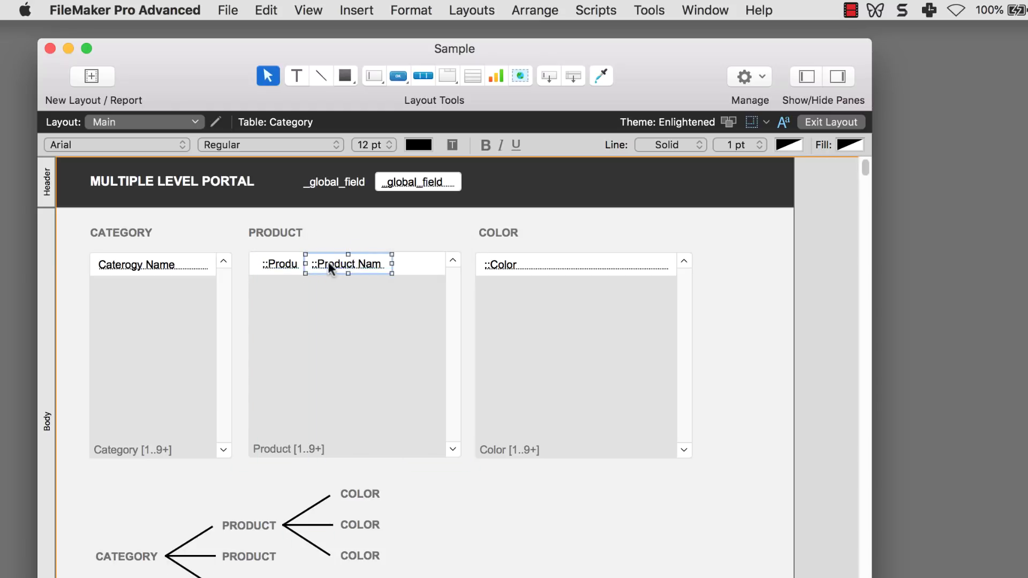
- Add a small button with a bold right-arrow icon at the end of the Product portal row, leaving its action as Do Nothing
left_click(402, 79)
left_click_drag(410, 253, 435, 266)
left_click(529, 293)
scroll(544, 363, "down", 2)
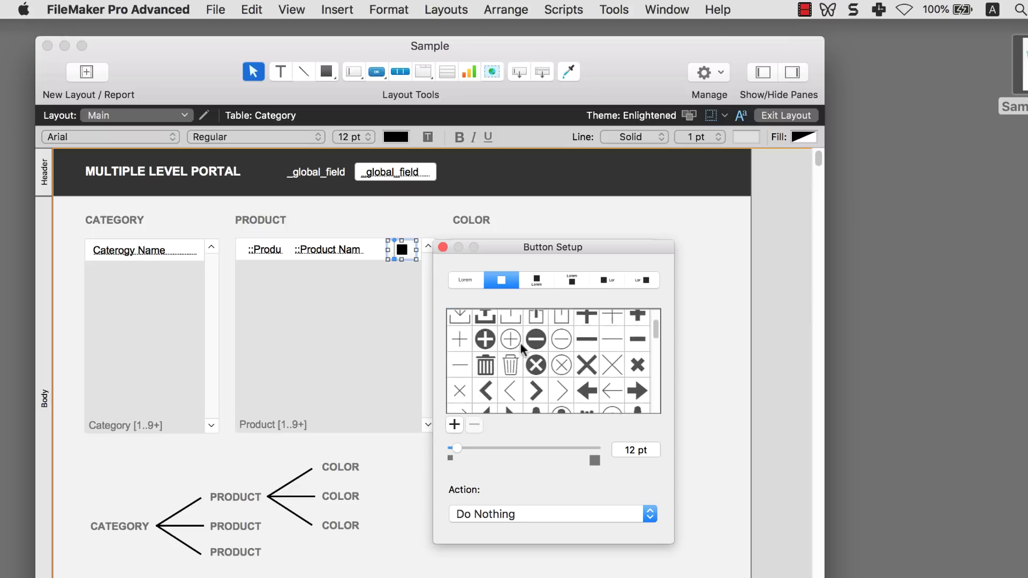
scroll(519, 350, "down", 1)
left_click(631, 375)
left_click(442, 247)
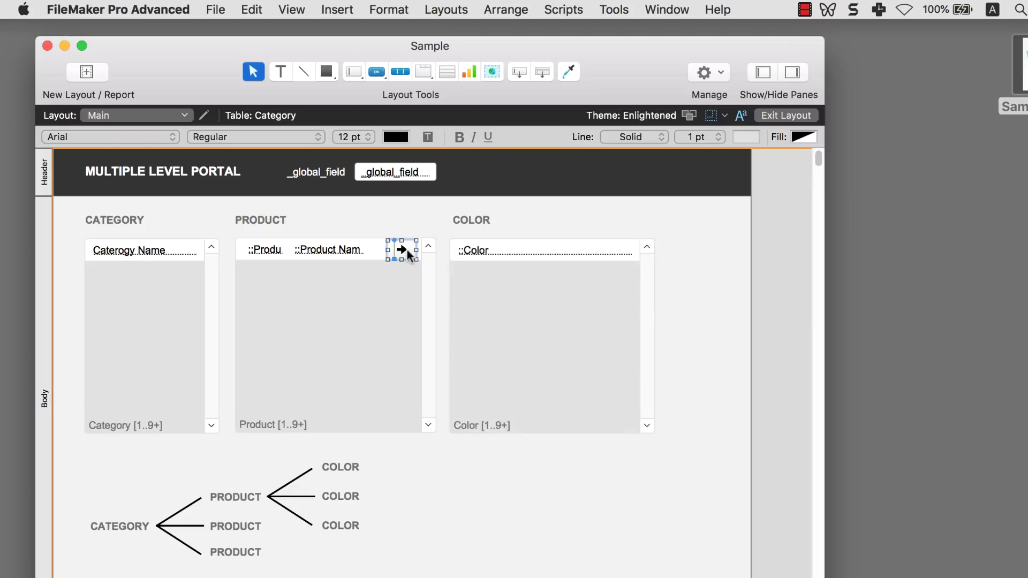
double_click(406, 248)
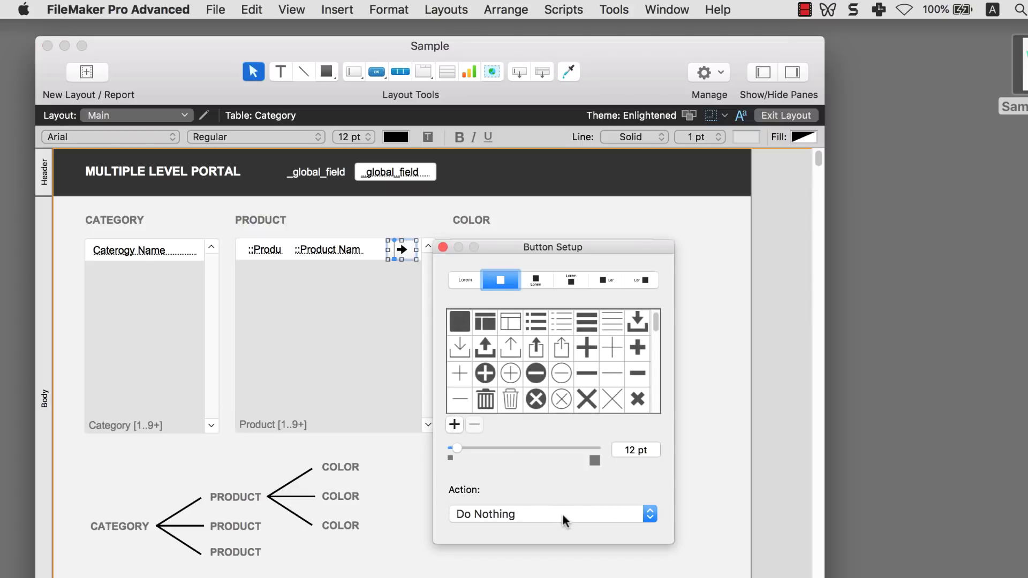
left_click(443, 247)
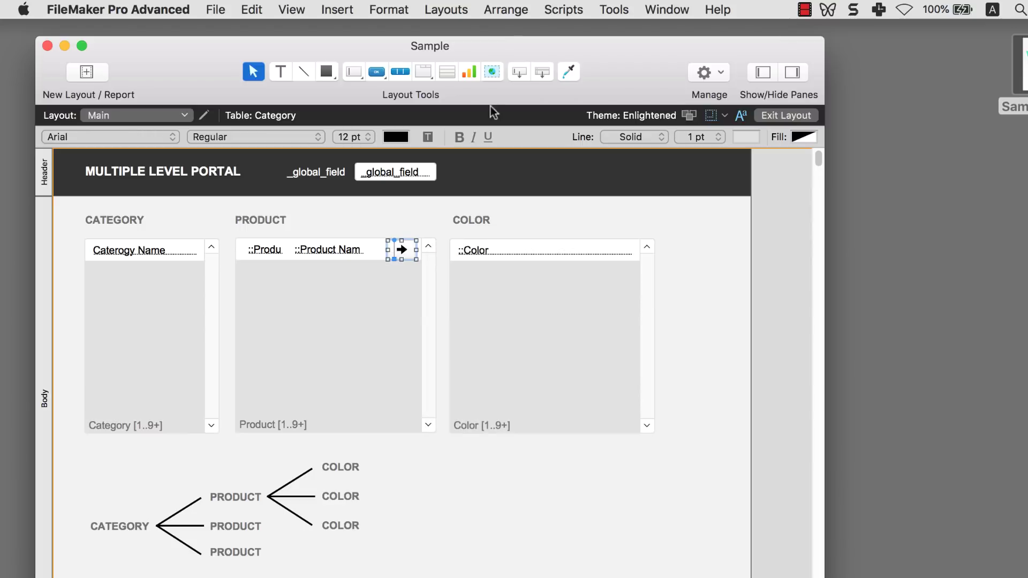
- Open the Script Workspace and delete the existing Switch Grandchild script
left_click(565, 16)
left_click(566, 29)
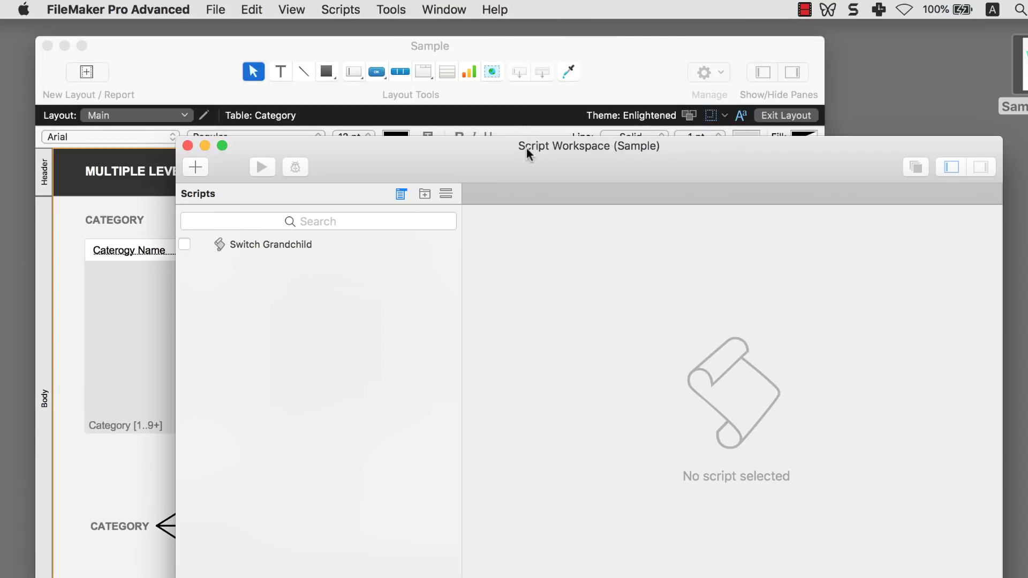
left_click_drag(526, 146, 564, 149)
left_click(306, 250)
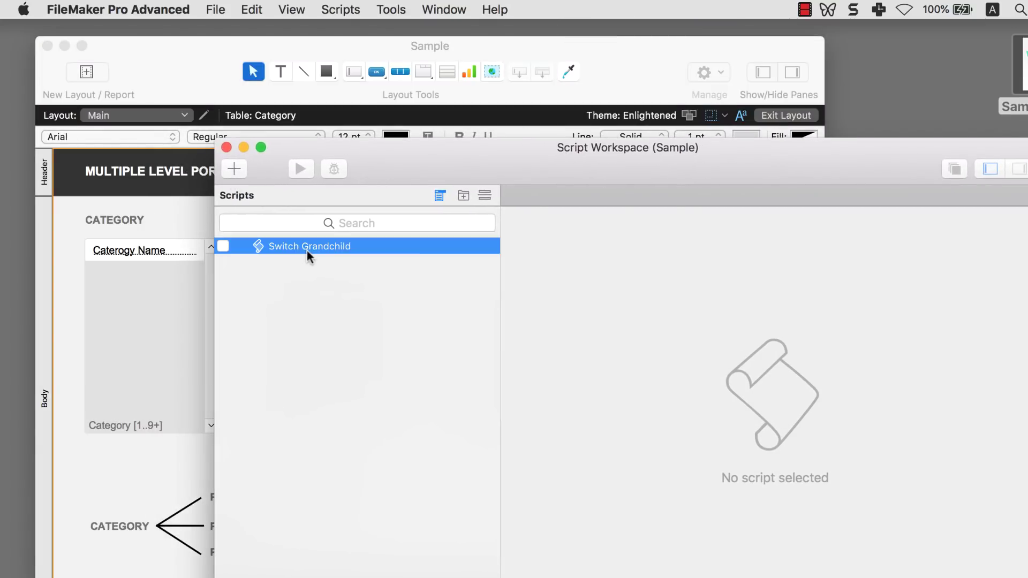
left_click(549, 236)
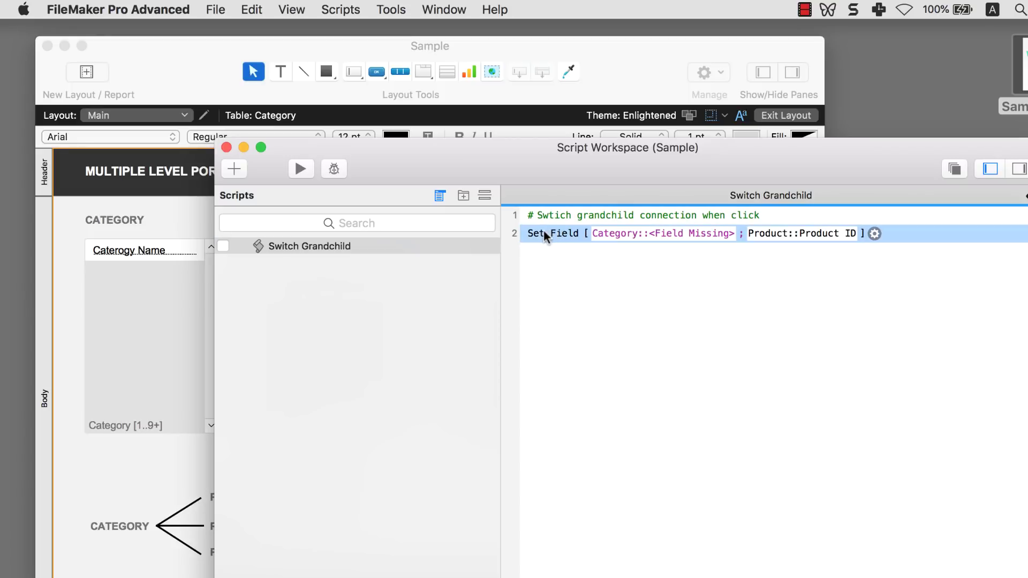
left_click(423, 242)
right_click(422, 242)
left_click(632, 360)
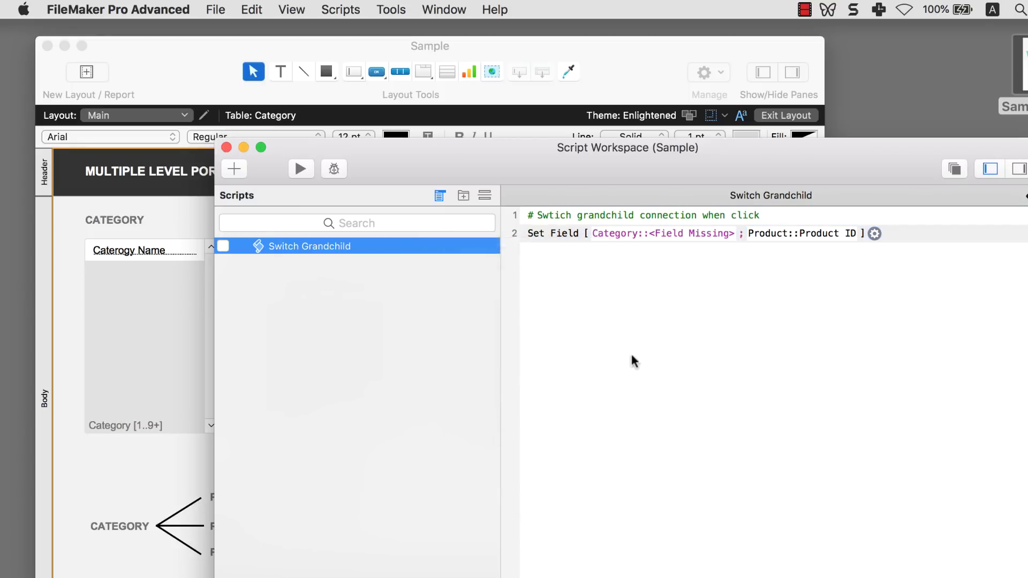
key("Delete")
left_click(615, 259)
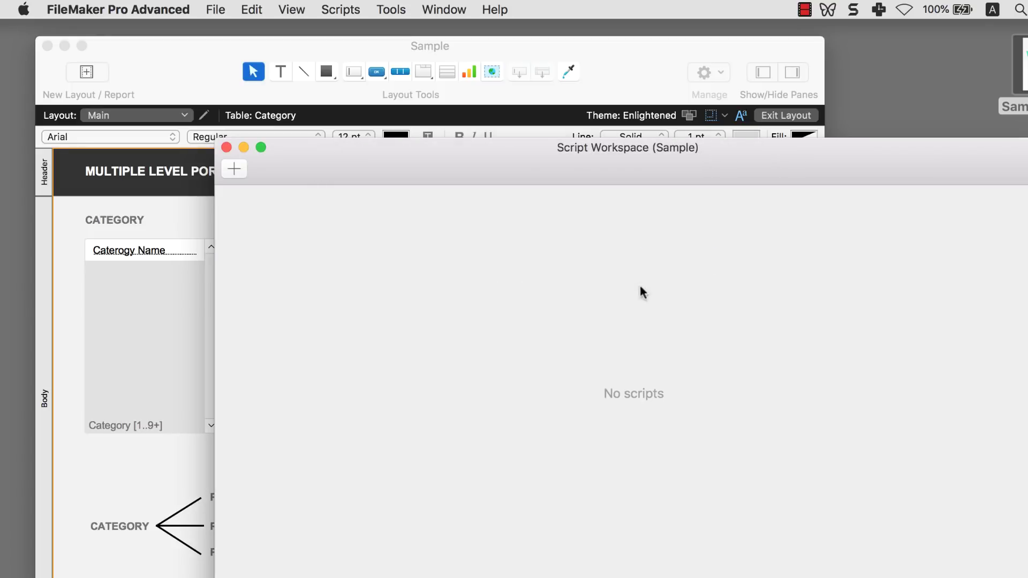
- Create a new script and resize and move the Script Workspace so the Category and Product portals stay visible beside it
left_click(241, 169)
left_click_drag(213, 289, 426, 282)
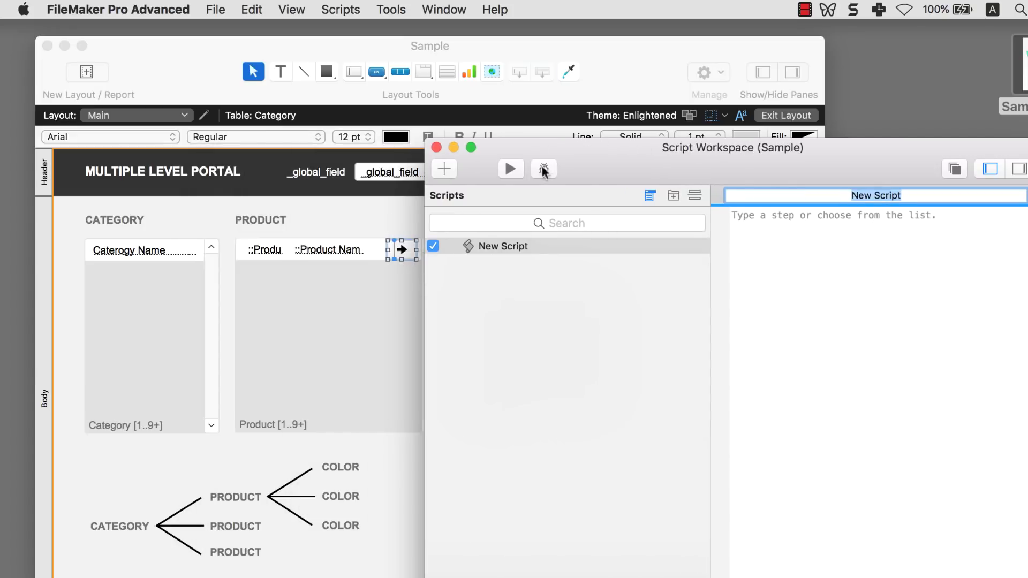
left_click_drag(792, 145, 792, 102)
left_click(792, 203)
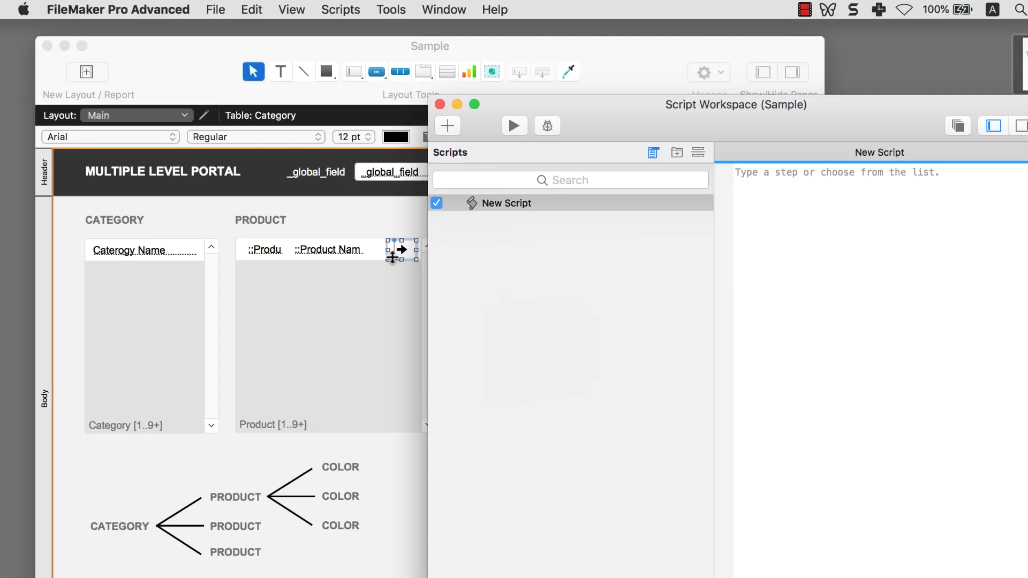
- Switch the layout to Browse mode, try the arrow buttons beside iPad and iPad Mini, and return to the Script Workspace
left_click(398, 235)
key("super+b")
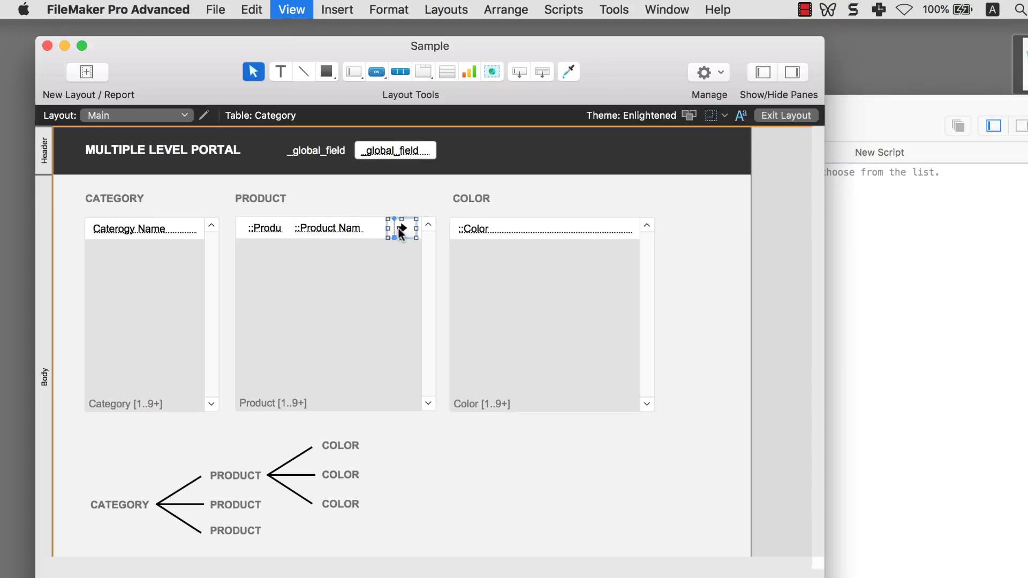
left_click(385, 230)
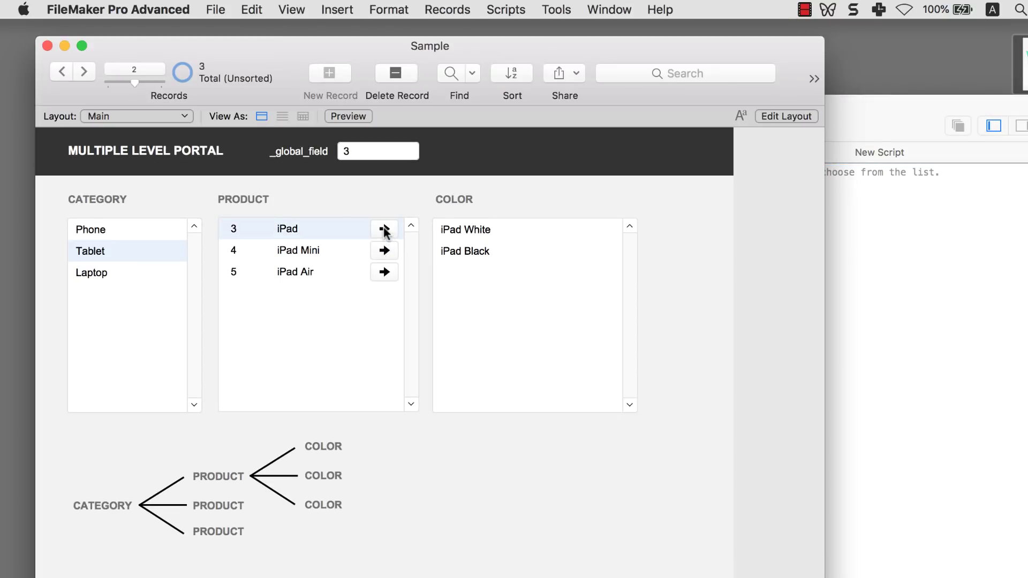
left_click(239, 234)
left_click(385, 251)
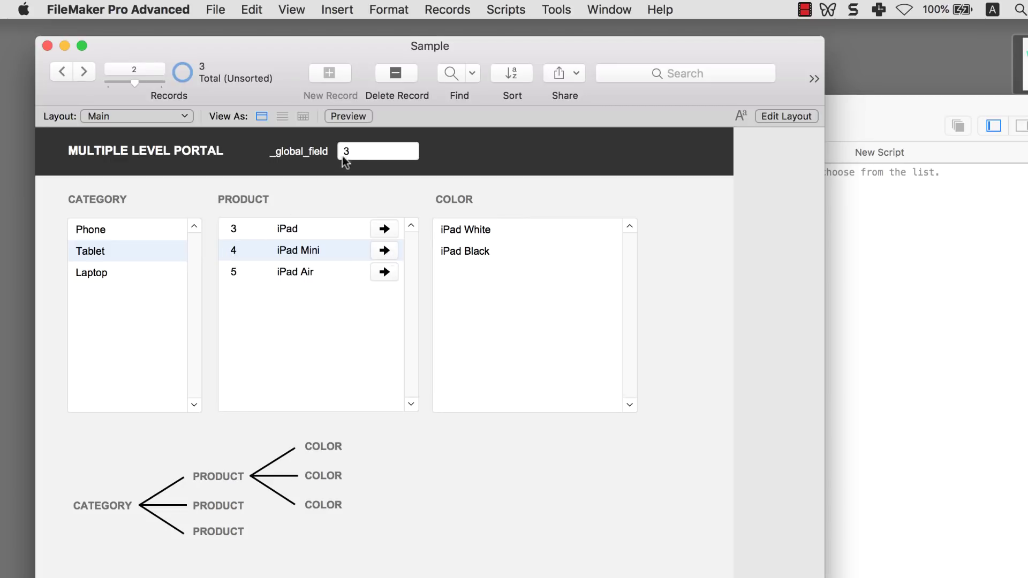
left_click(899, 290)
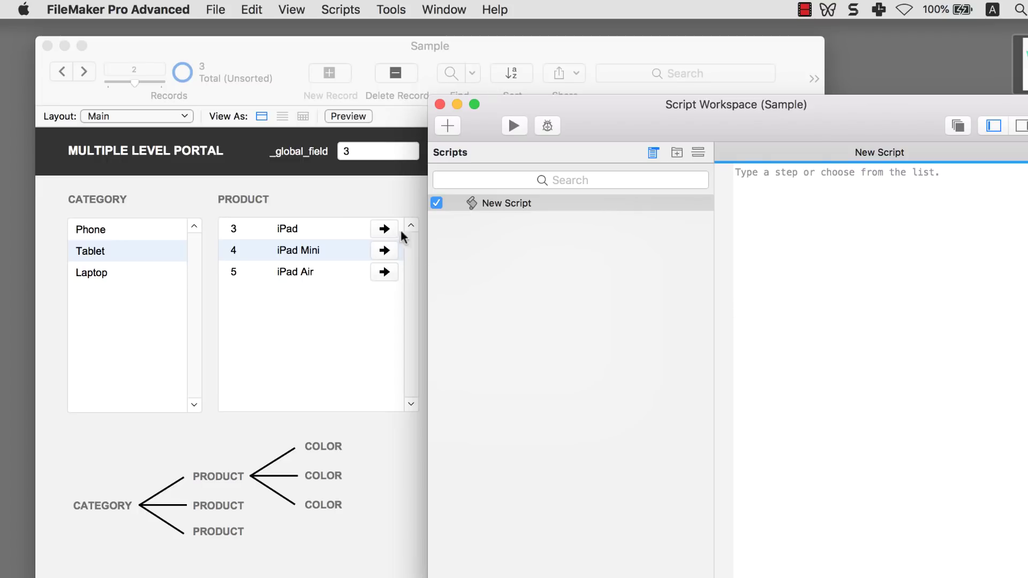
- Switch the layout to Layout mode and check which field the first field in the Product portal row refers to
left_click(386, 213)
key("super+alt+s")
double_click(260, 250)
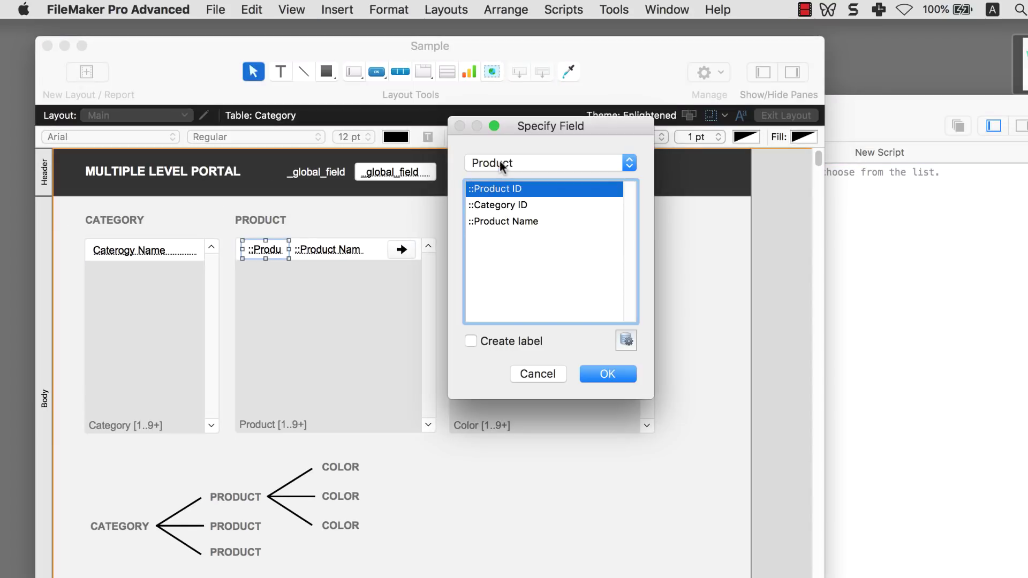
left_click(583, 377)
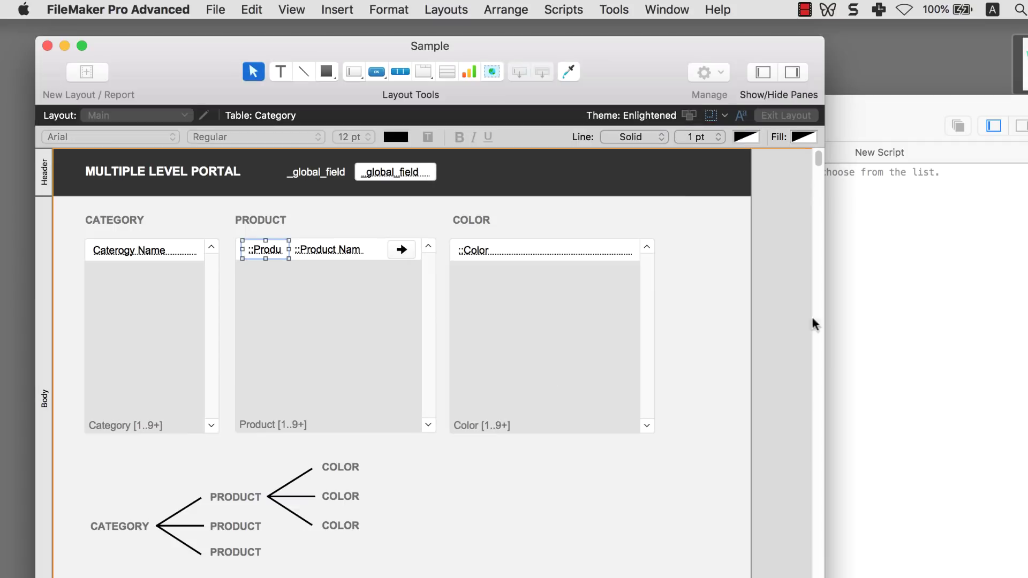
- Return to the Script Workspace and rename the new script as "Select Product to show its color"
left_click(881, 273)
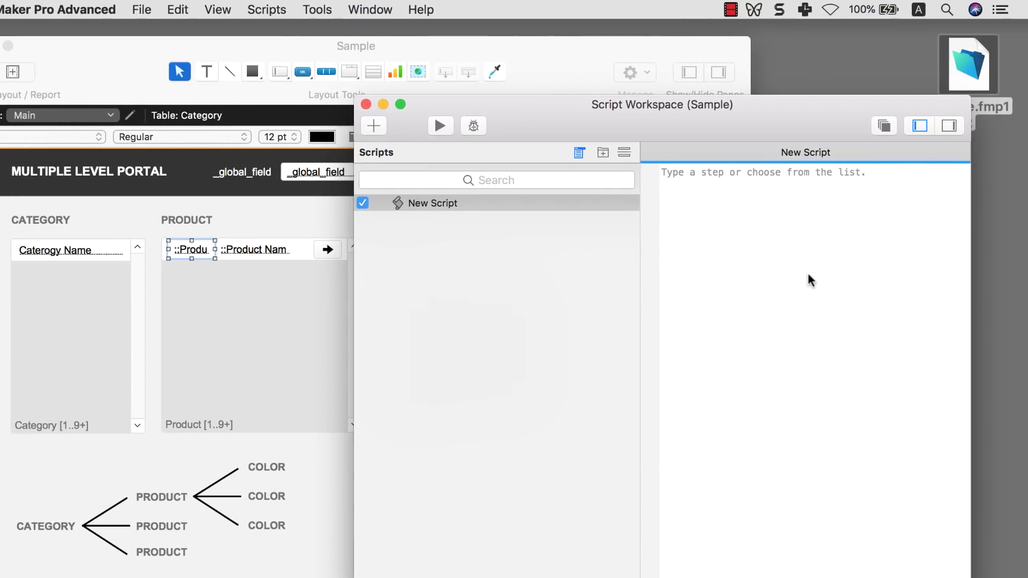
left_click(811, 153)
type("Select Prodc")
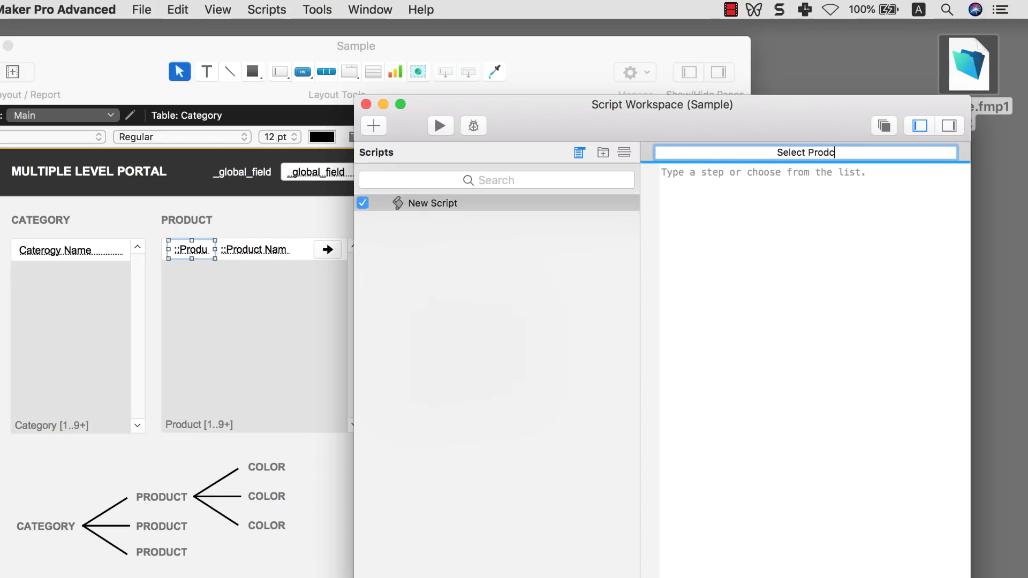
key("BackSpace")
type("uct to show its color")
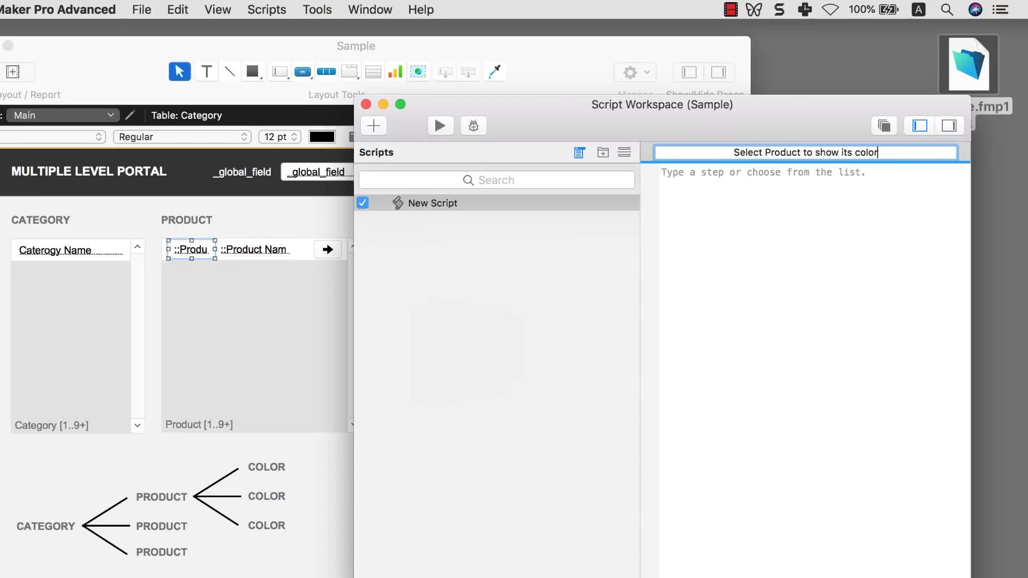
key("Return")
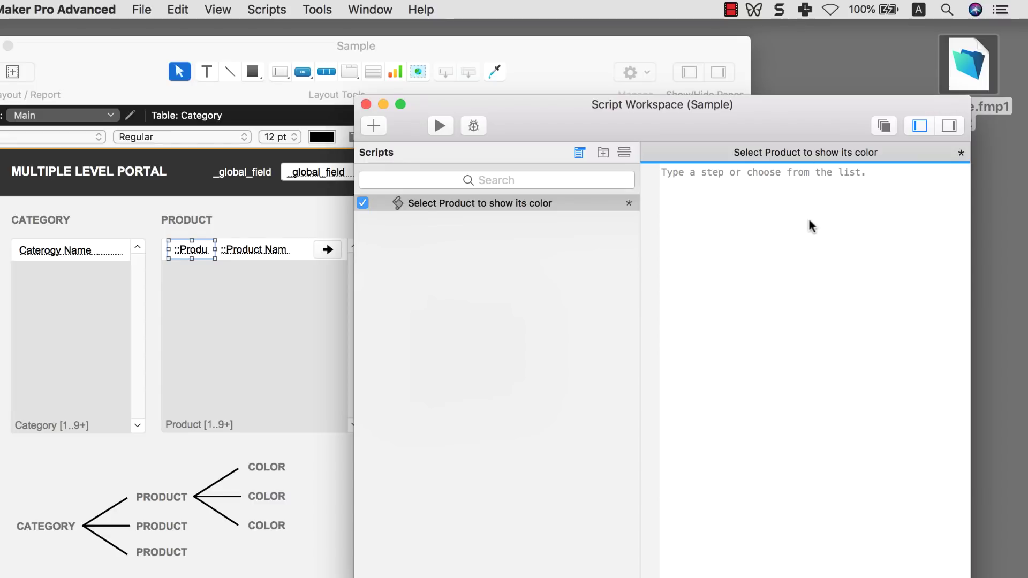
- Add a Set Field step to the script with Category::_global_field as its target field
type("set field")
key("Return")
left_click(746, 172)
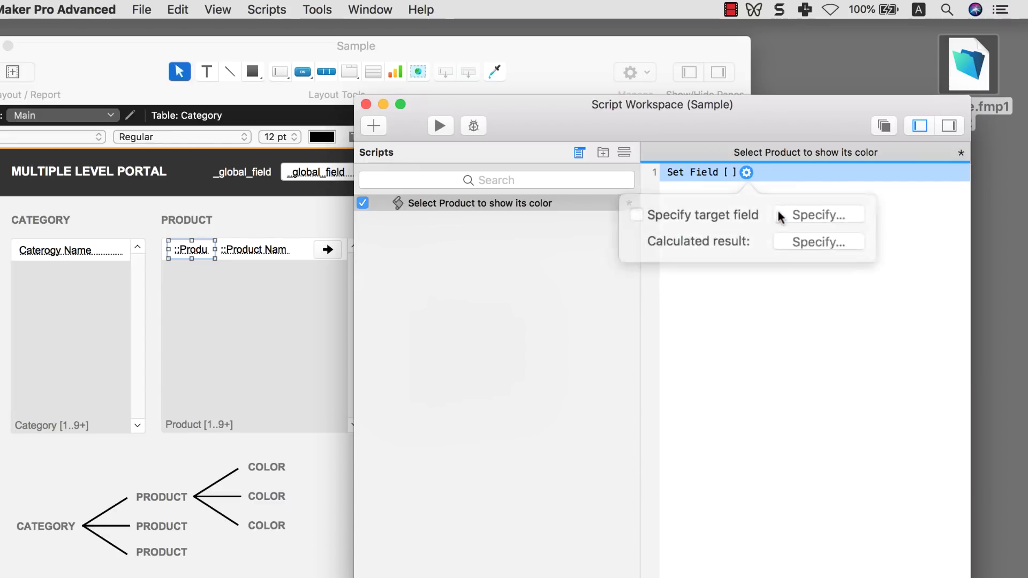
left_click(792, 213)
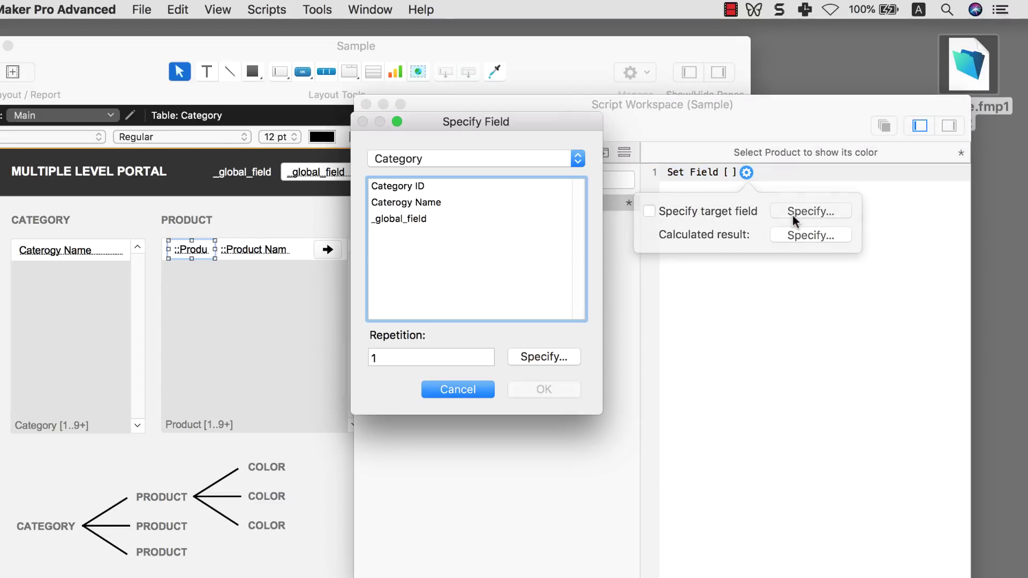
left_click(397, 220)
double_click(394, 219)
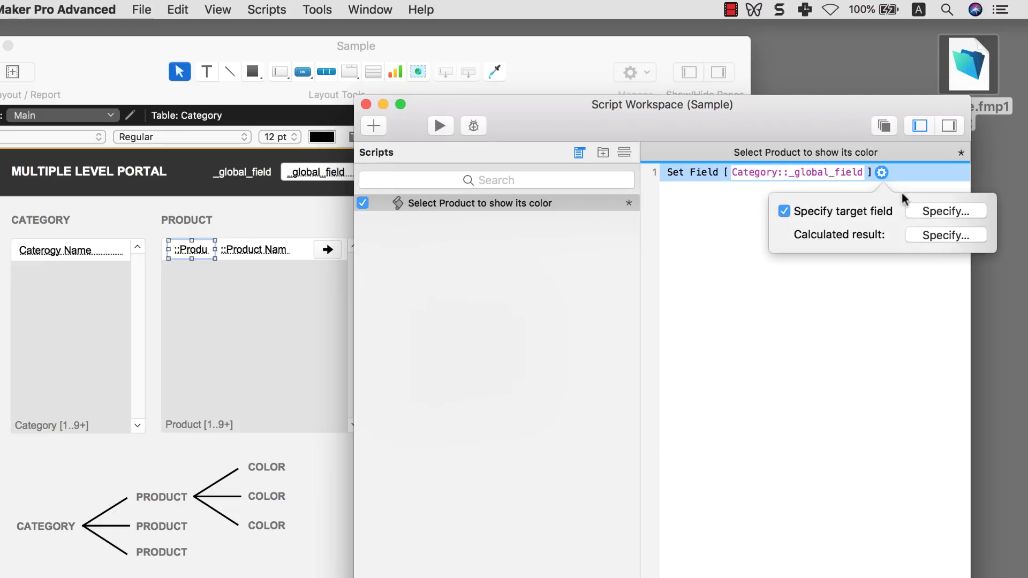
- Set the Set Field step's calculated result to Product::Product ID, then save the script and close the Script Workspace
left_click(917, 236)
left_click_drag(432, 83, 824, 138)
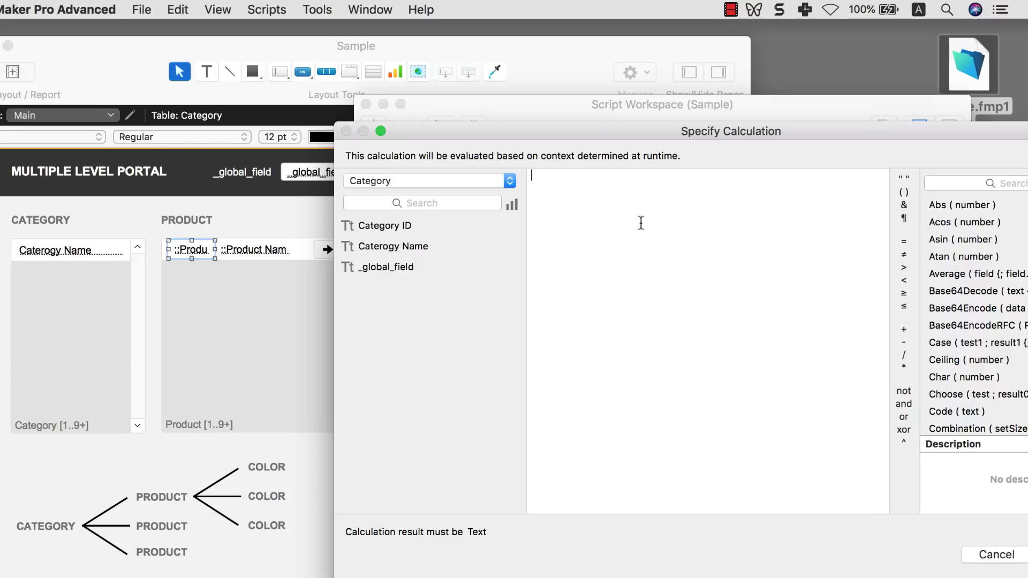
type("pro")
key("Up")
key("Return")
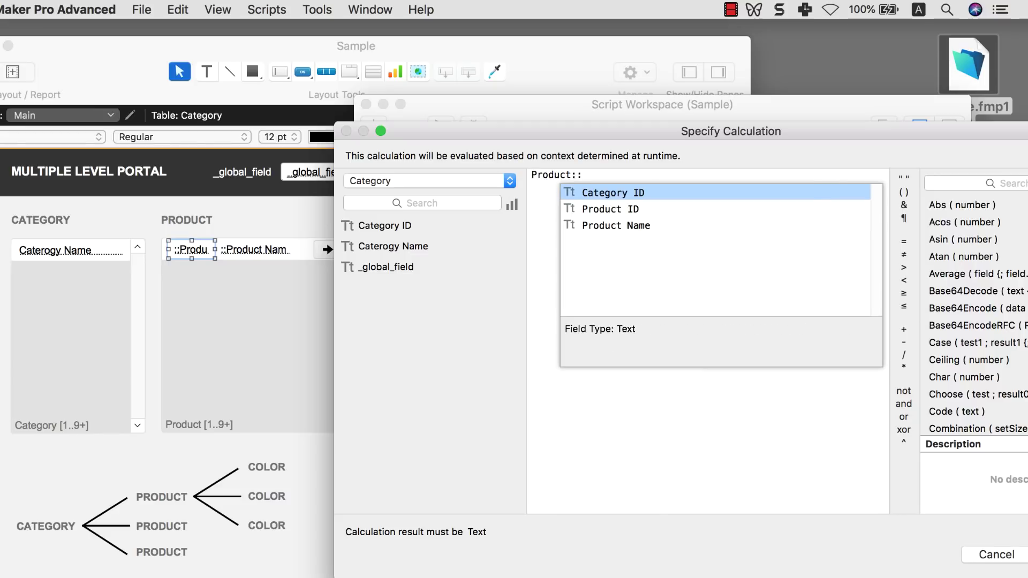
left_click(652, 214)
left_click_drag(789, 148, 643, 132)
left_click(927, 542)
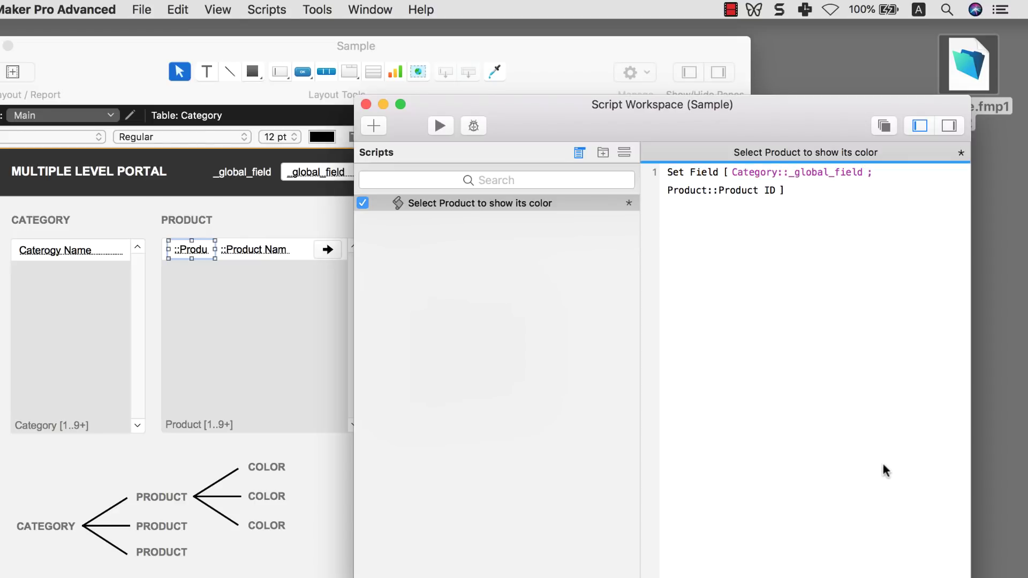
key("super+s")
left_click(365, 105)
- Set the Product portal's arrow button to perform the "Select Product to show its color" script
double_click(327, 250)
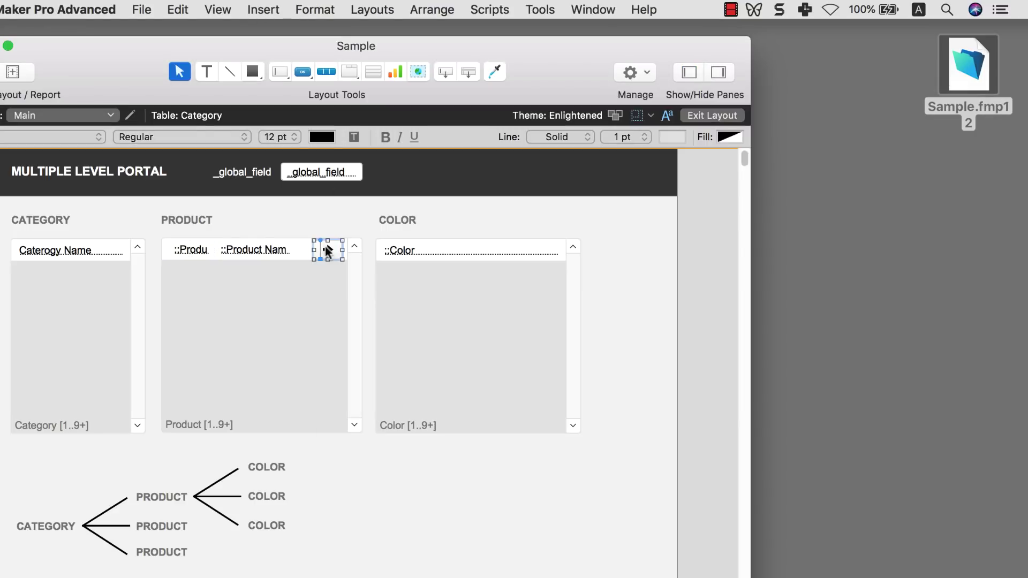
left_click(547, 513)
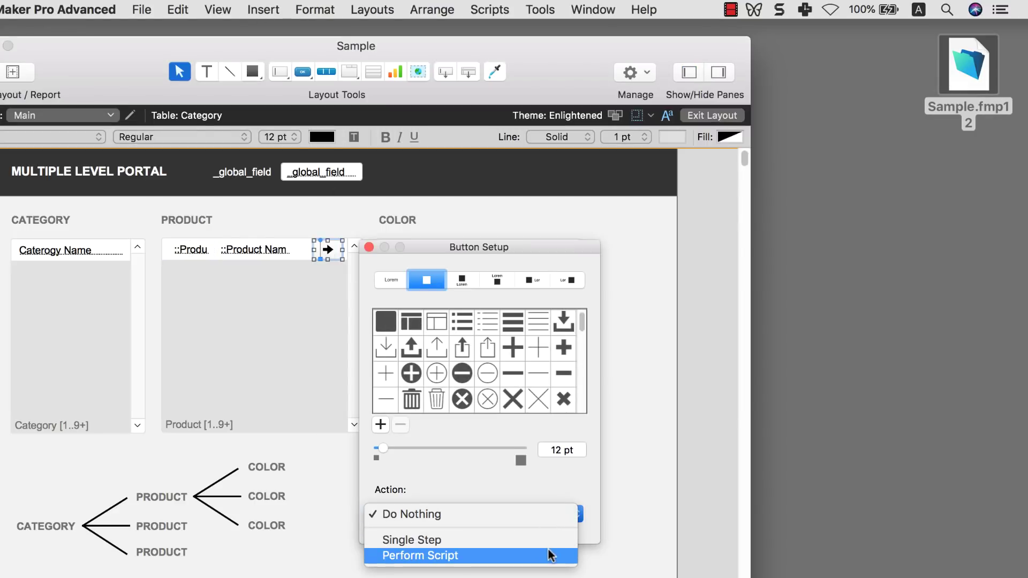
left_click(549, 554)
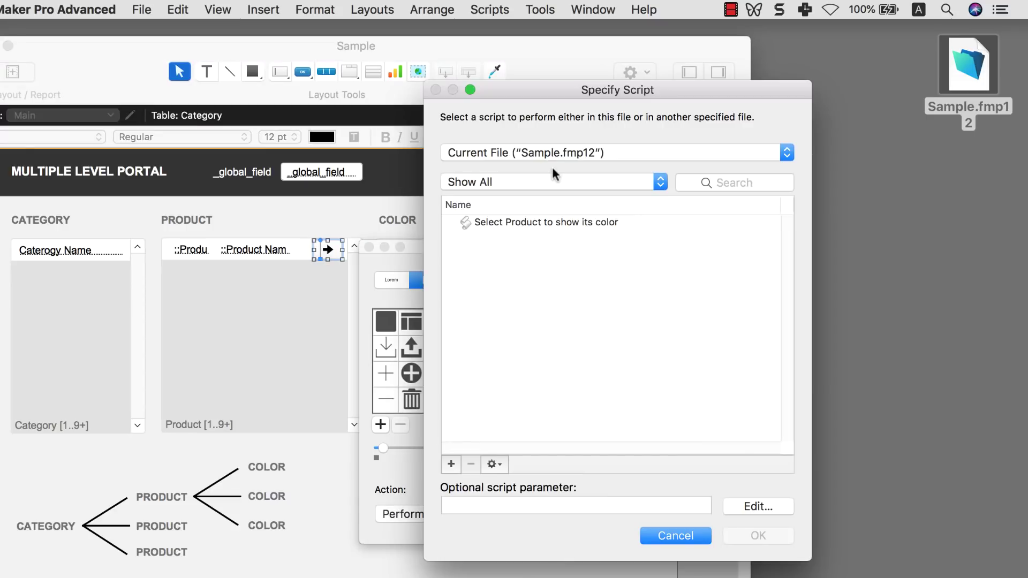
left_click(492, 225)
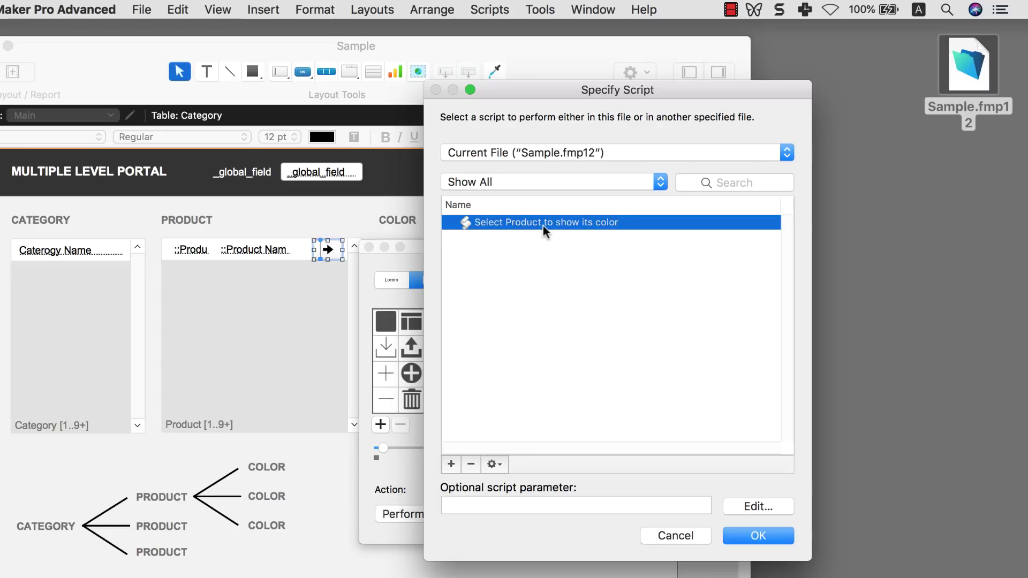
key("Return")
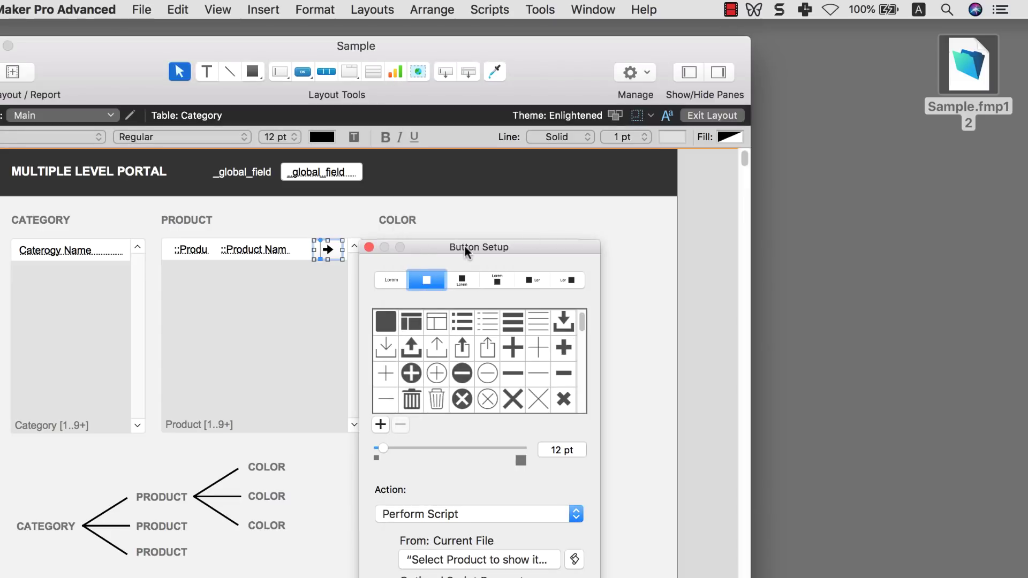
left_click_drag(464, 245, 583, 117)
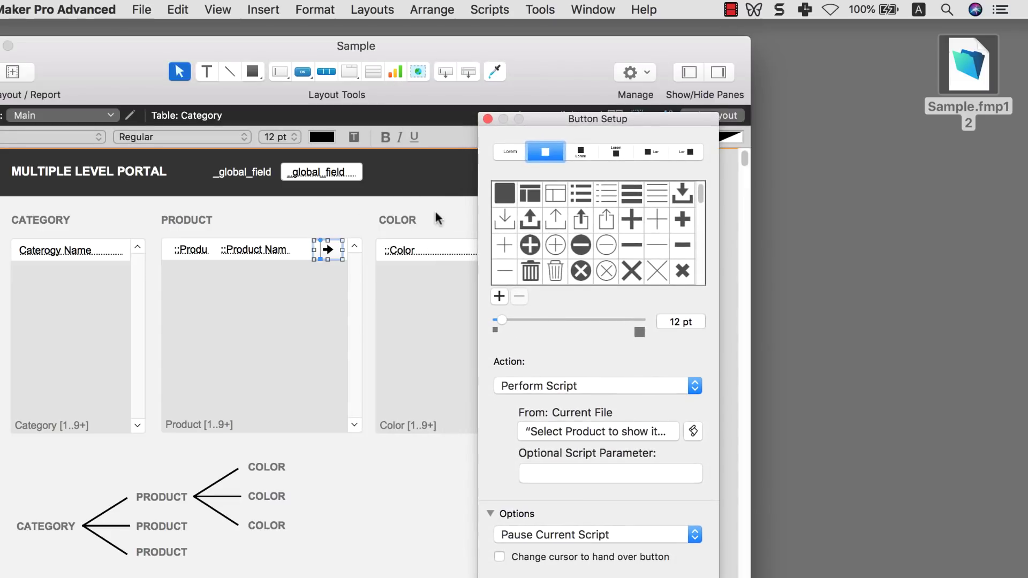
- Switch to Browse mode and test the arrow buttons beside iPad Mini and iPad Air
key("super+b")
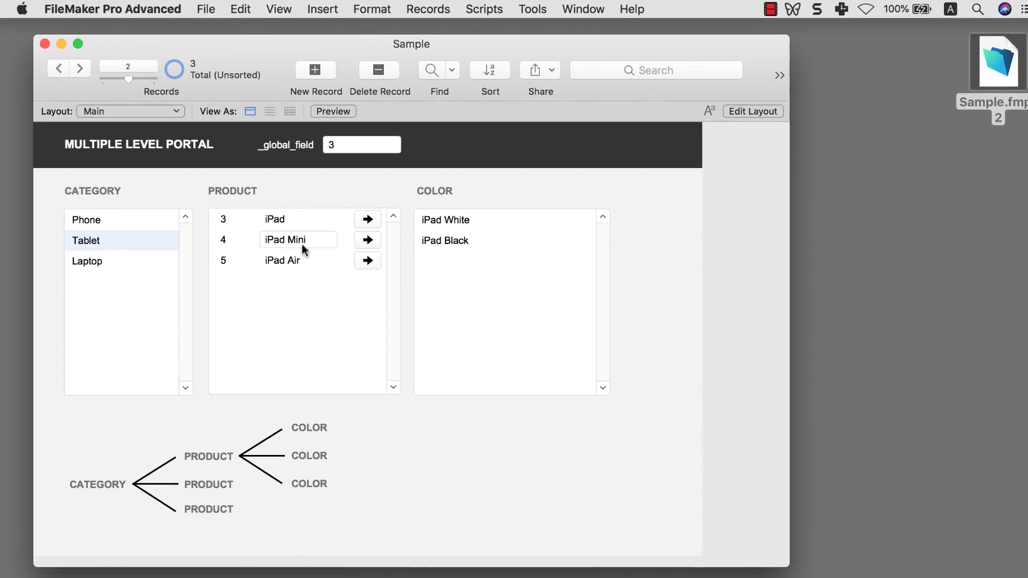
left_click(360, 242)
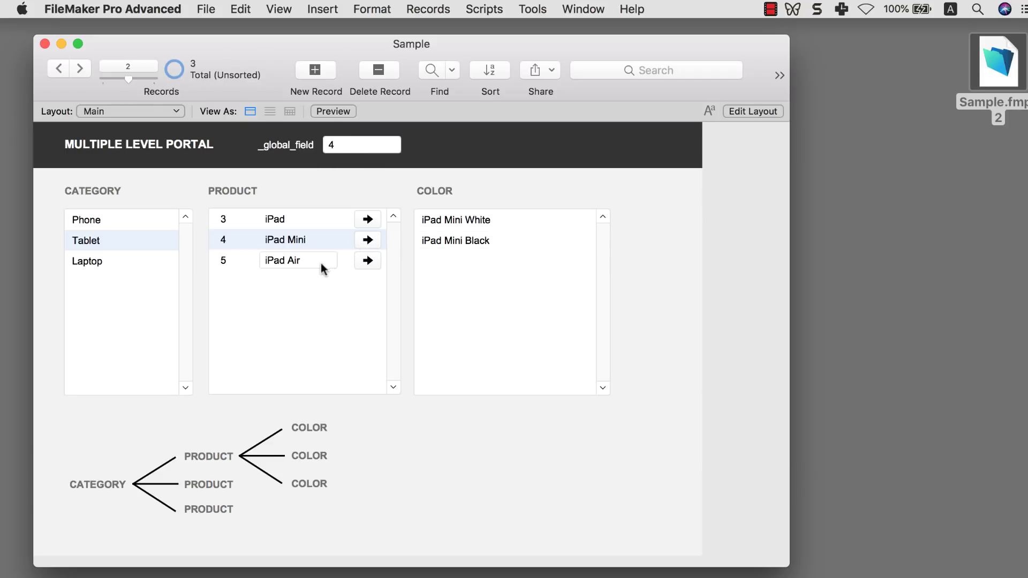
left_click(368, 262)
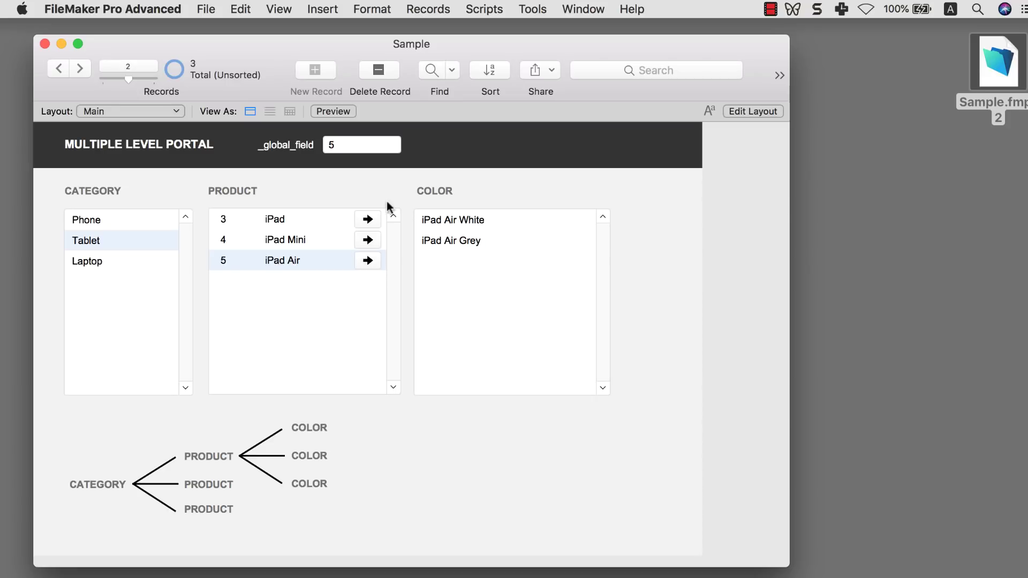
- Go through the Phone, Tablet and Laptop categories and back to Phone, checking whether the Color portal follows the selected category
left_click(92, 224)
left_click(243, 217)
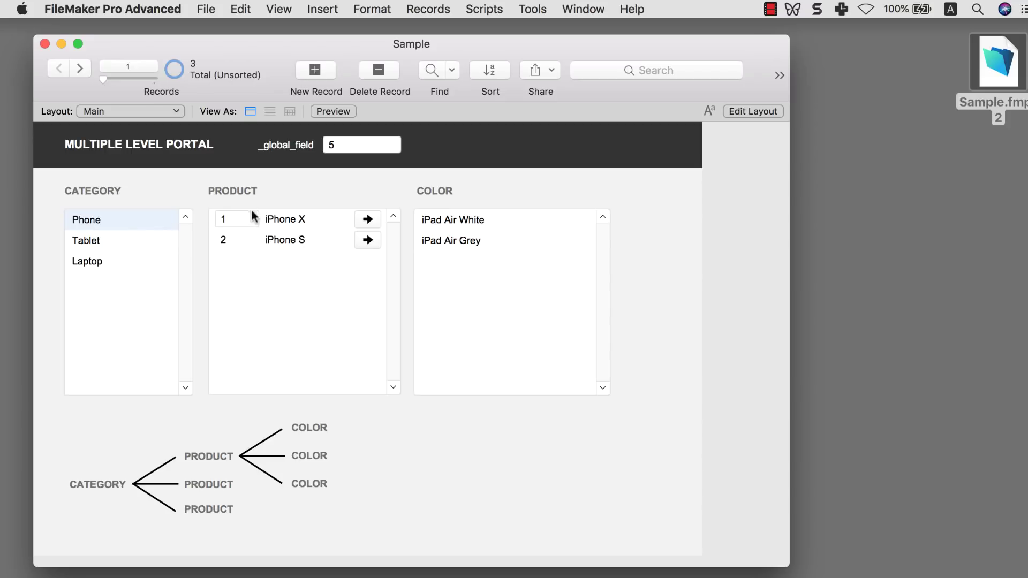
left_click(266, 220)
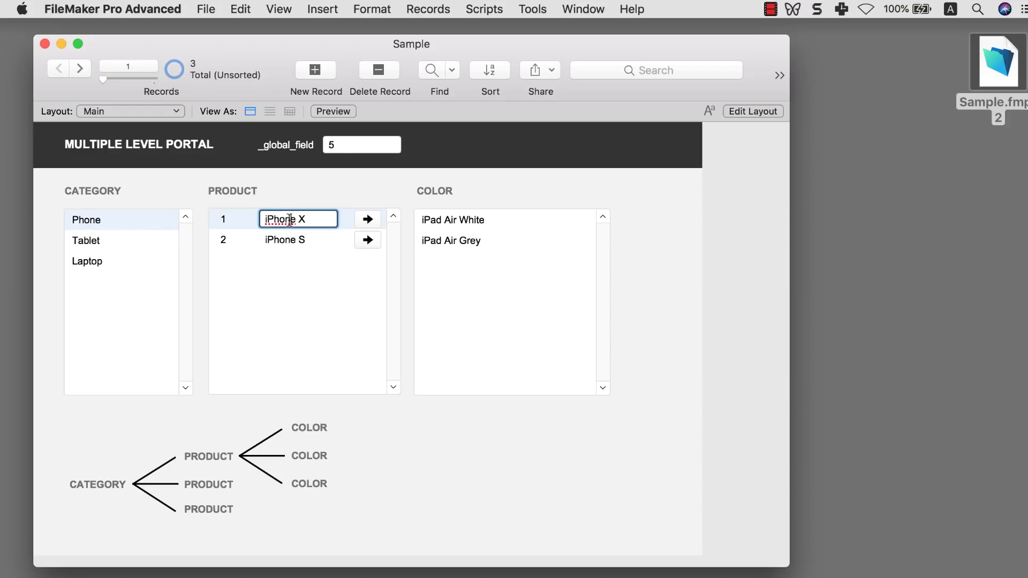
left_click(294, 240)
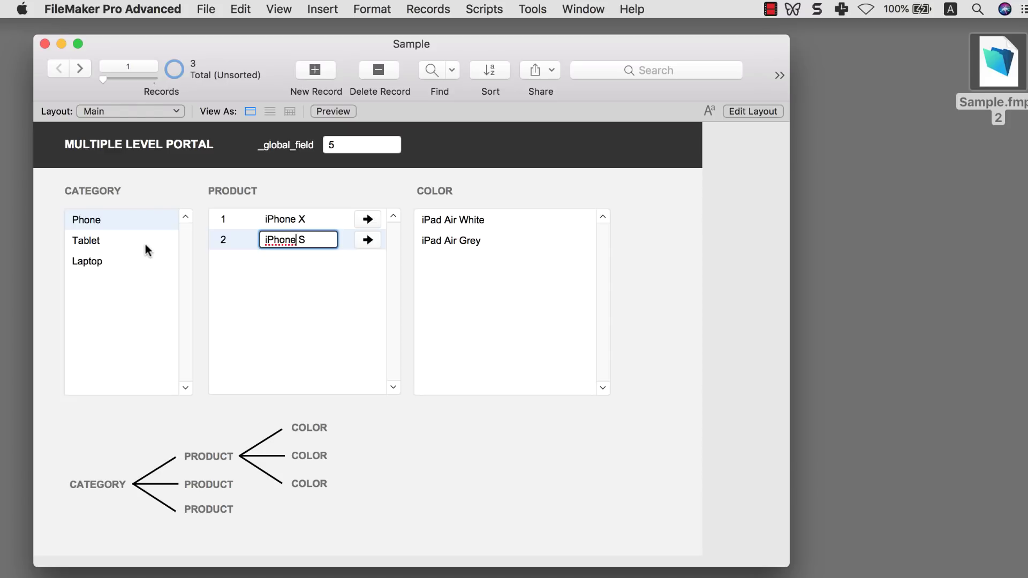
left_click(98, 244)
left_click(97, 260)
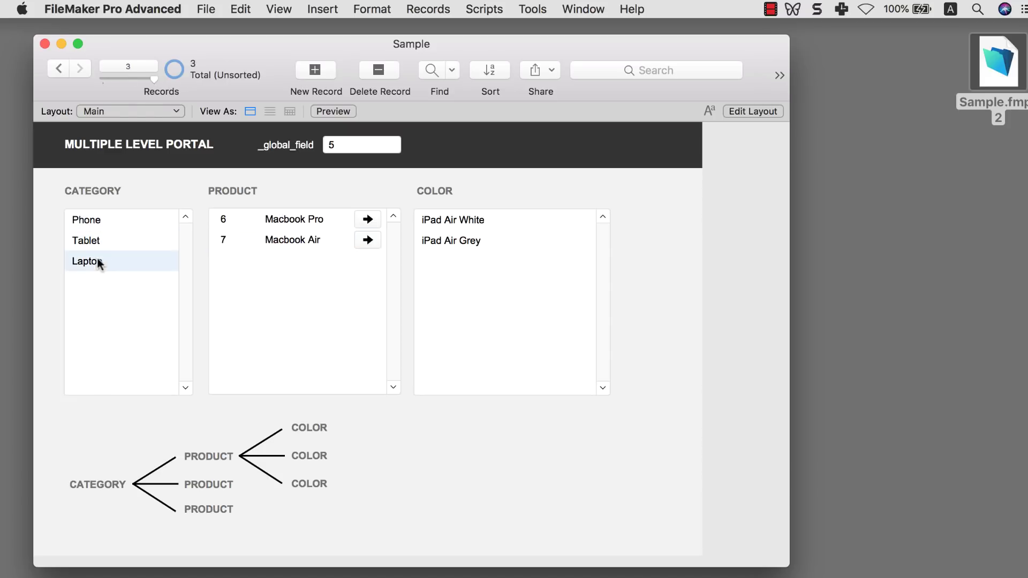
left_click(104, 234)
left_click(114, 223)
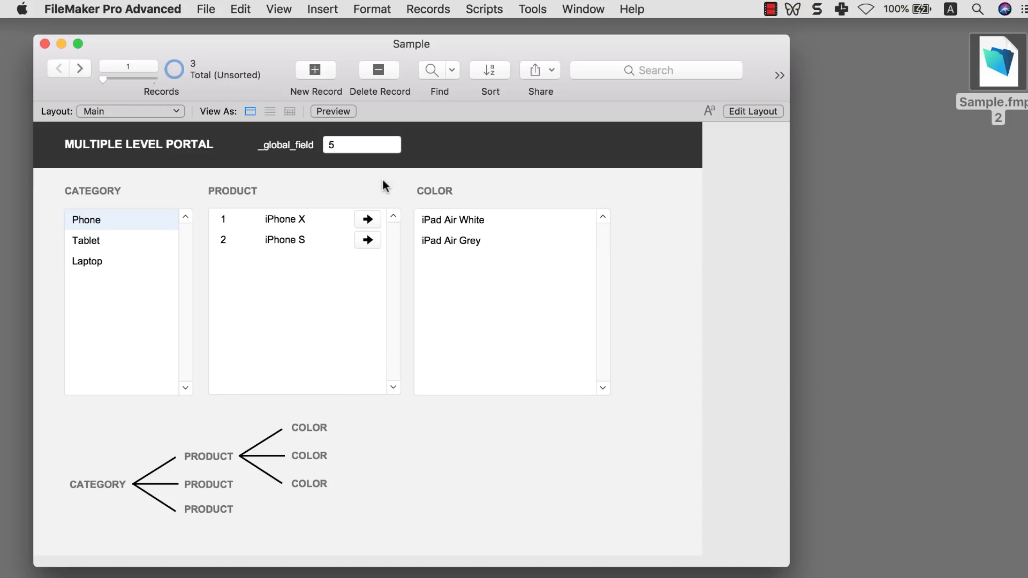
- In the Main layout's setup, add an OnRecordLoad script trigger that runs "Select Product to show its color"
key("super+l")
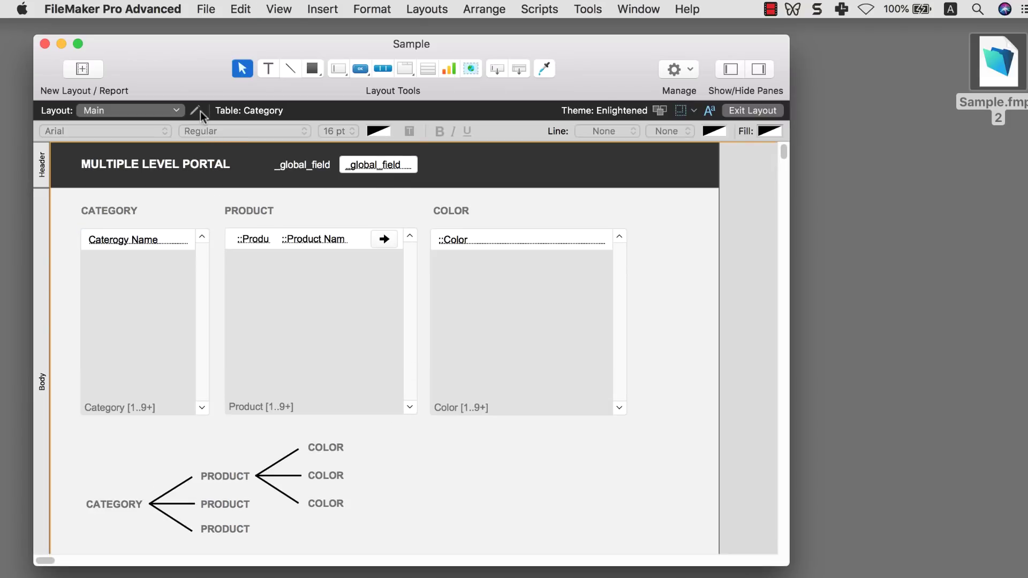
left_click(197, 111)
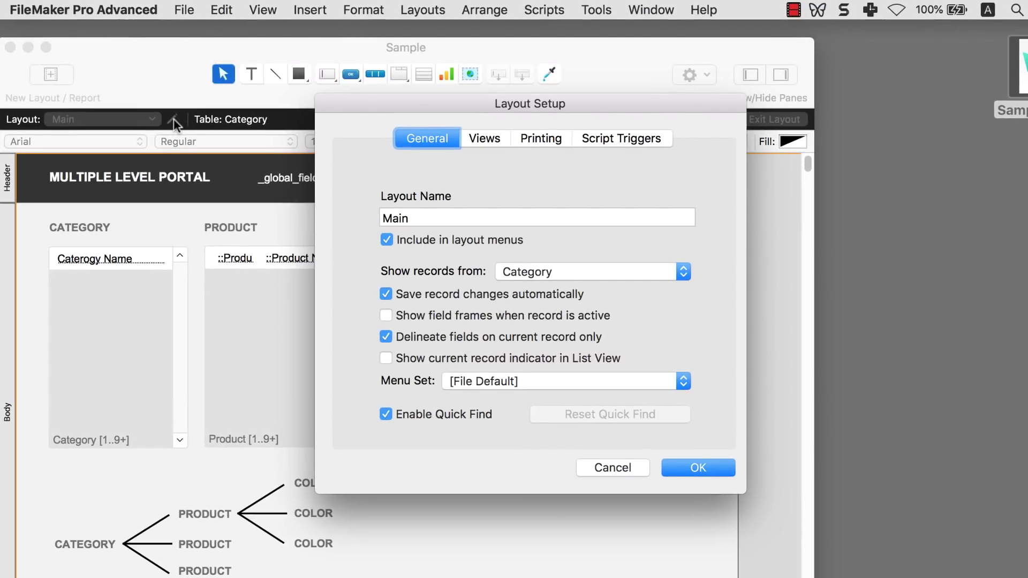
left_click(621, 138)
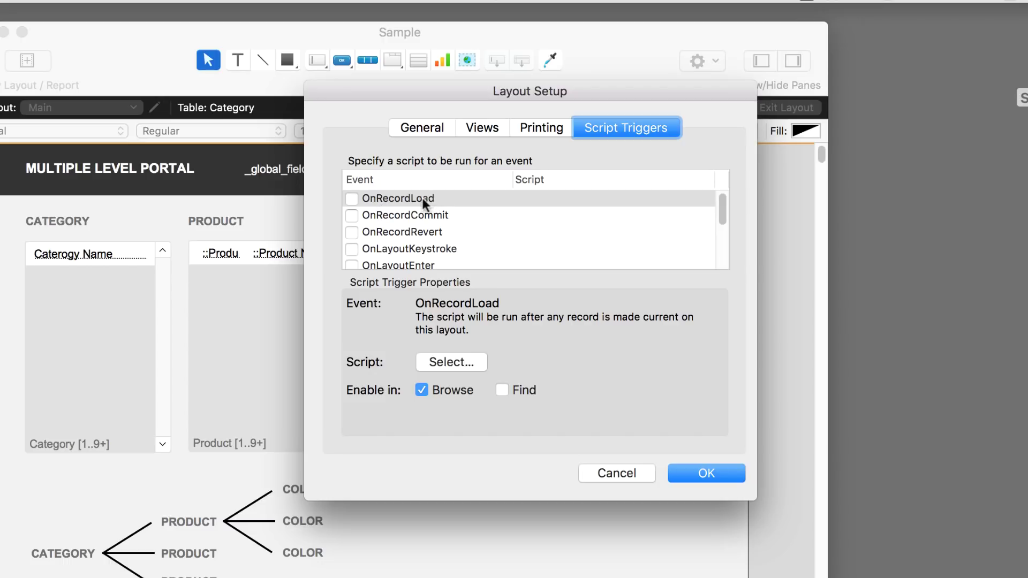
left_click(352, 198)
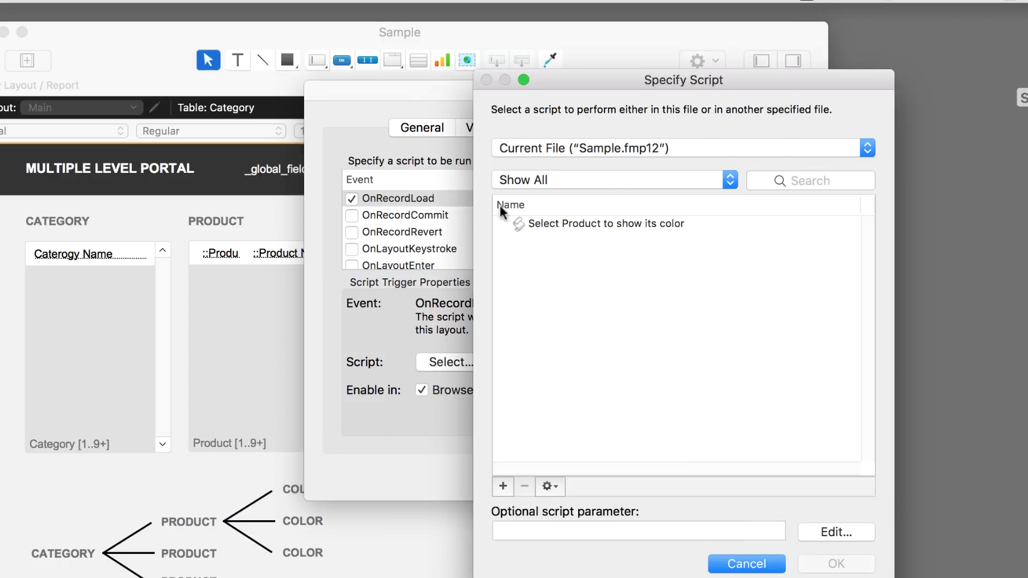
double_click(564, 223)
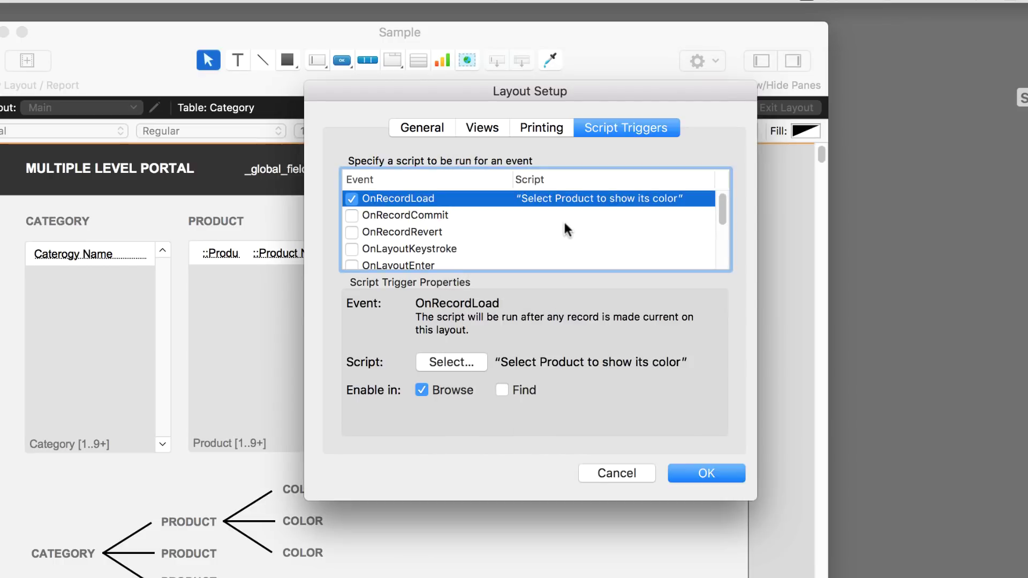
left_click(695, 476)
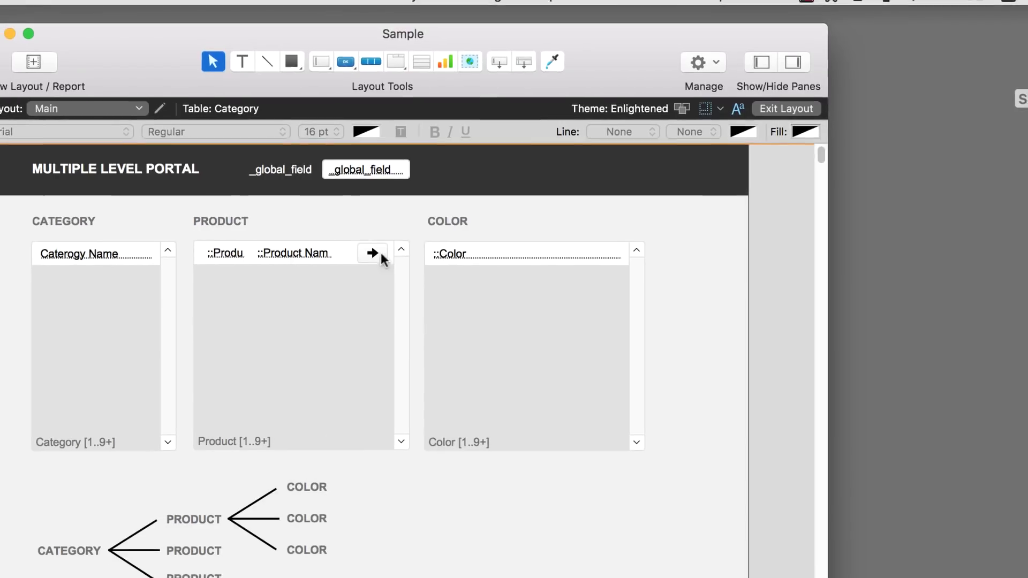
- Test the trigger in Browse mode by choosing the iPhone X arrow button and switching to the Tablet category
key("super+b")
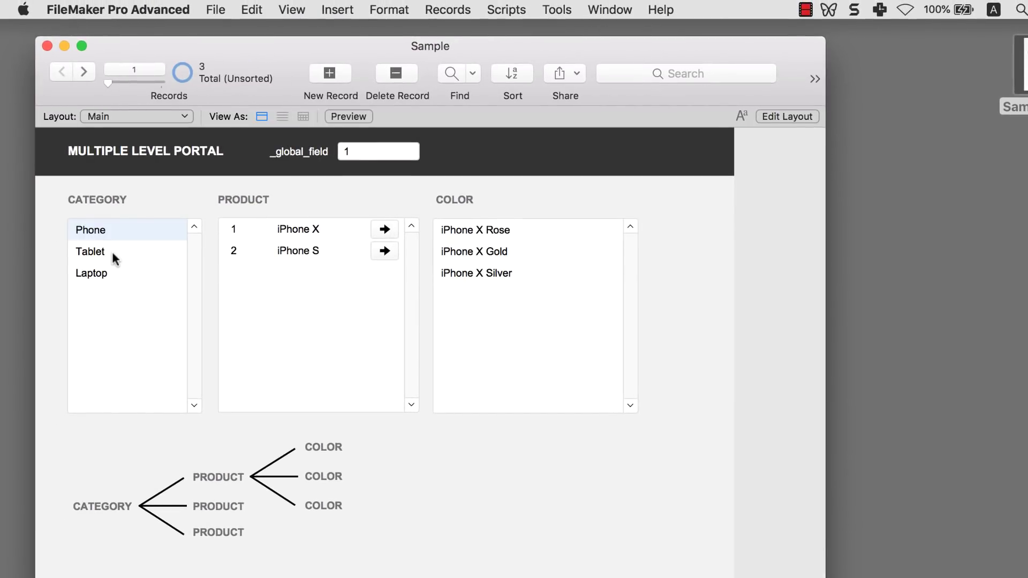
left_click(384, 229)
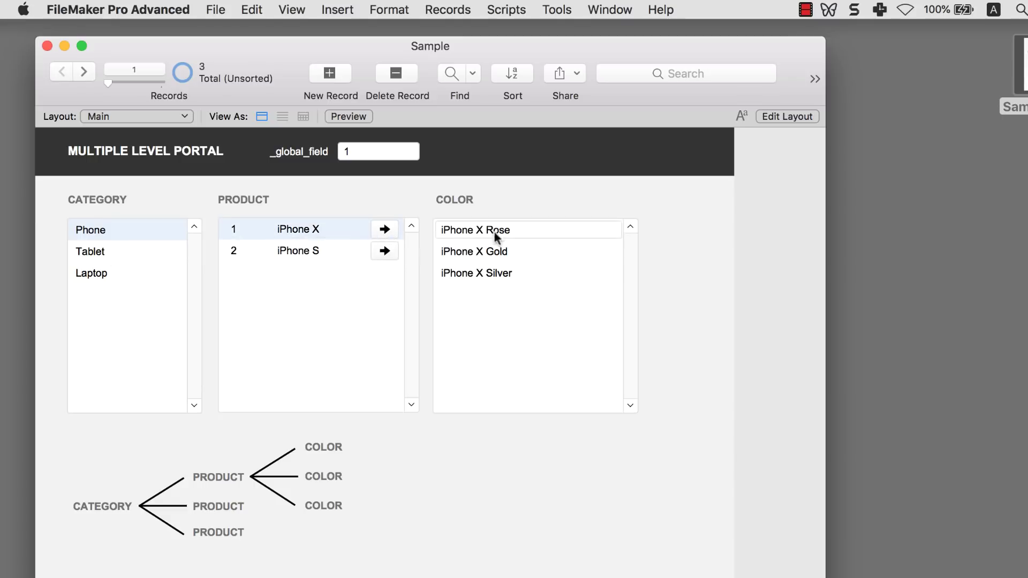
left_click(103, 250)
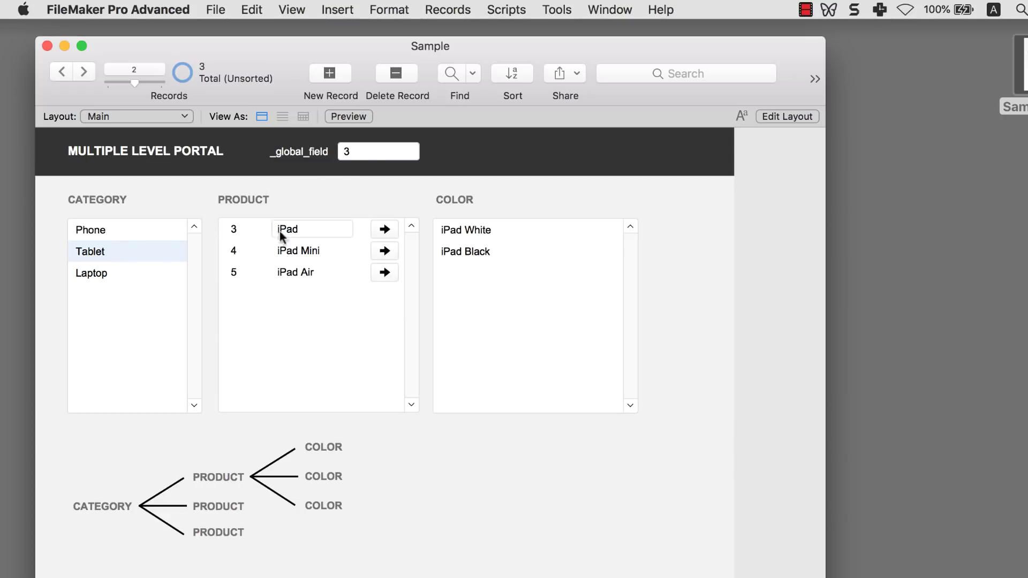
- Cycle repeatedly through the Laptop, Phone and Tablet categories, checking whether the Product and Color portals follow the selected category
left_click(117, 274)
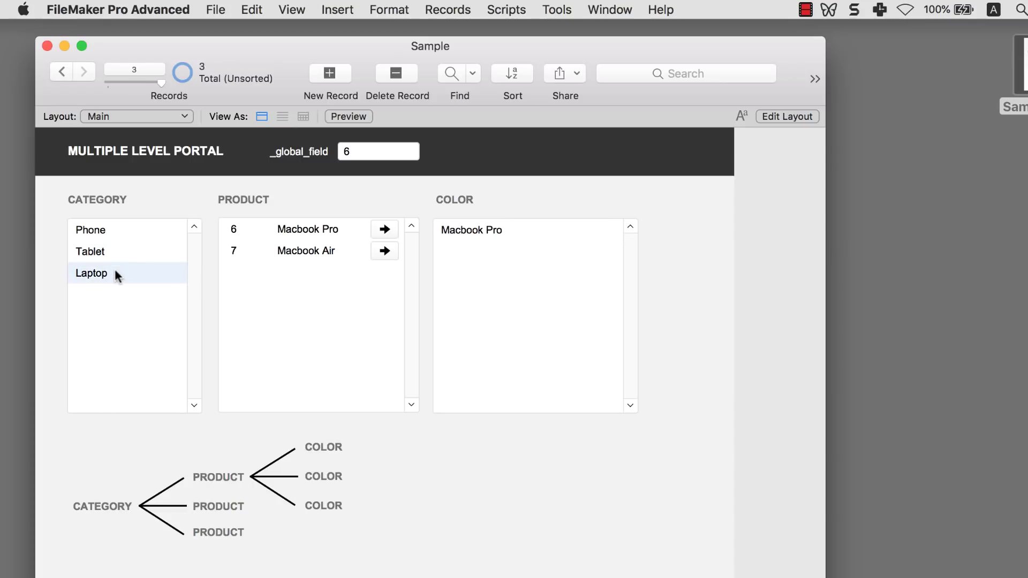
left_click(128, 234)
left_click(121, 250)
left_click(125, 270)
left_click(129, 256)
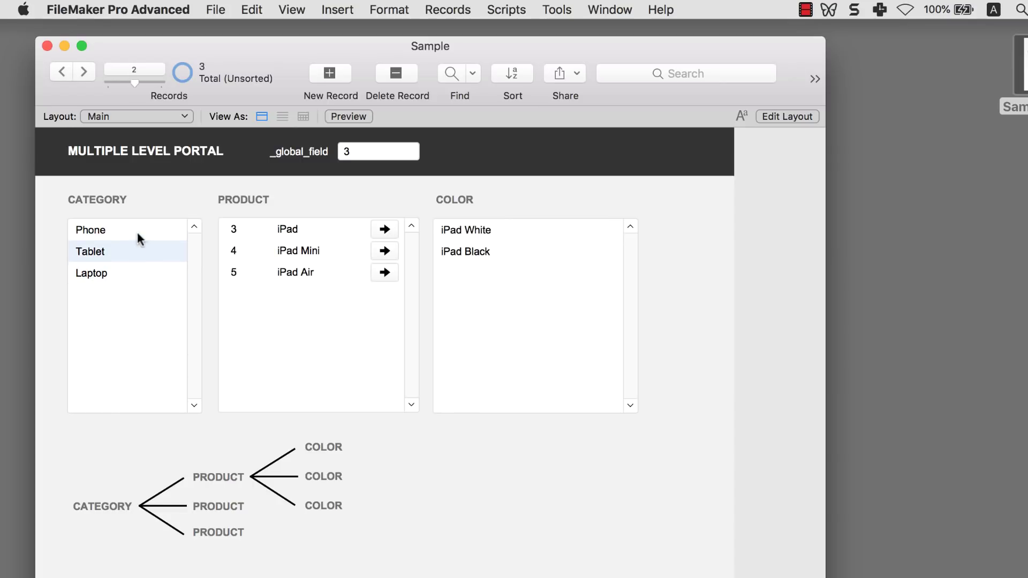
left_click(137, 236)
left_click(126, 256)
left_click(124, 274)
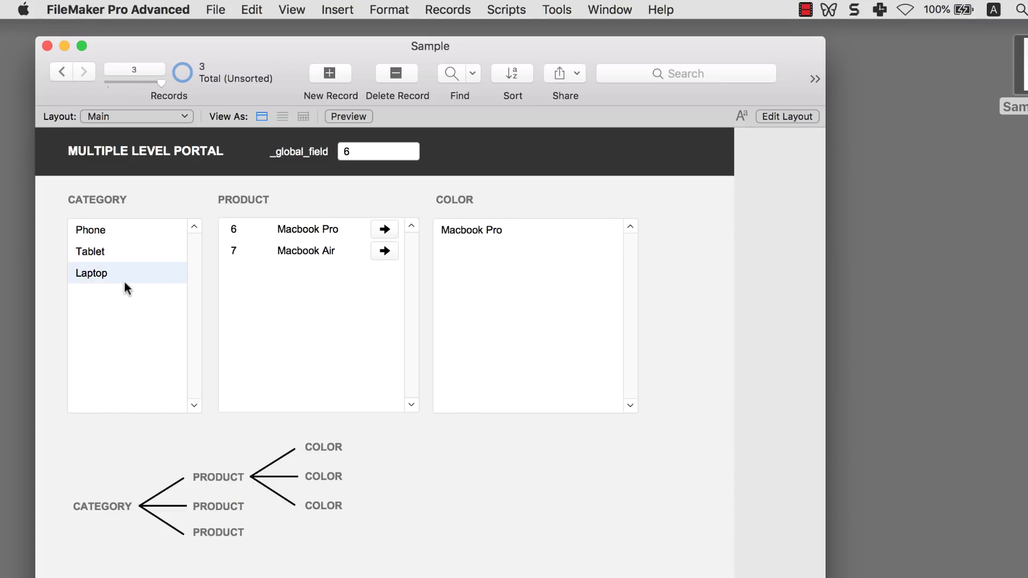
- Select the Tablet category, show the colors of iPad Mini and iPad Air with their arrow buttons, and switch to Laptop
left_click(161, 254)
left_click(384, 252)
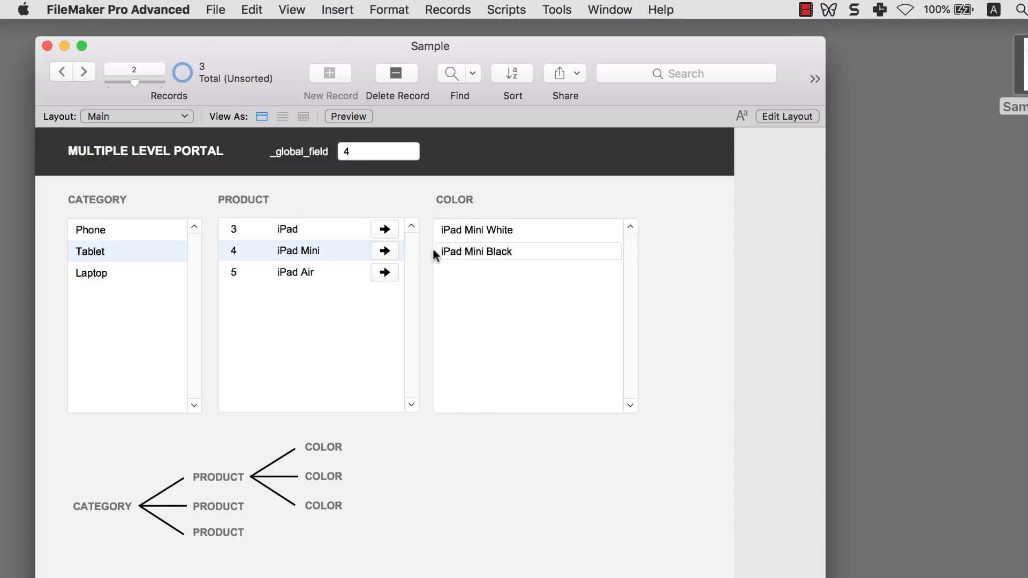
left_click(388, 273)
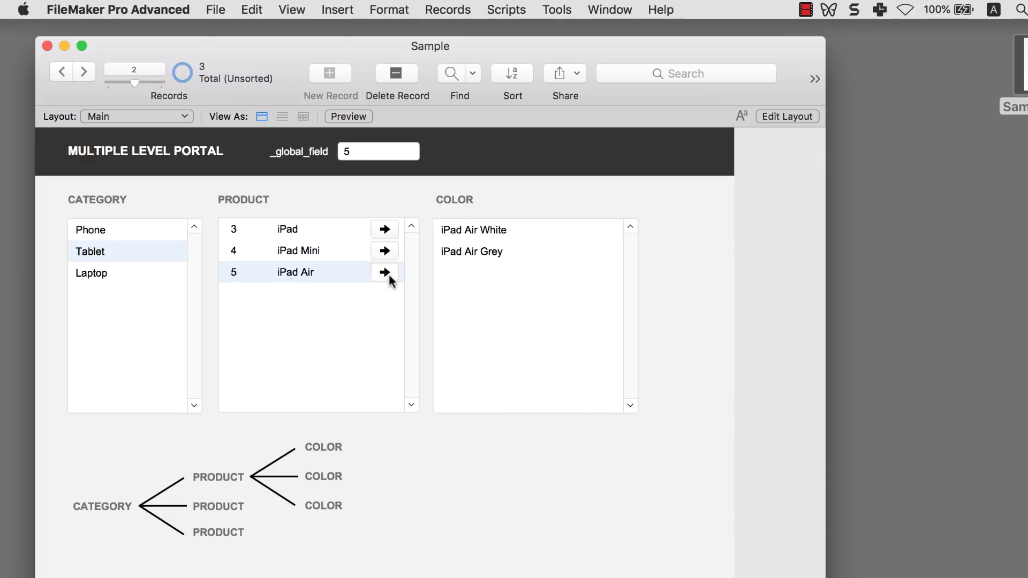
left_click(112, 272)
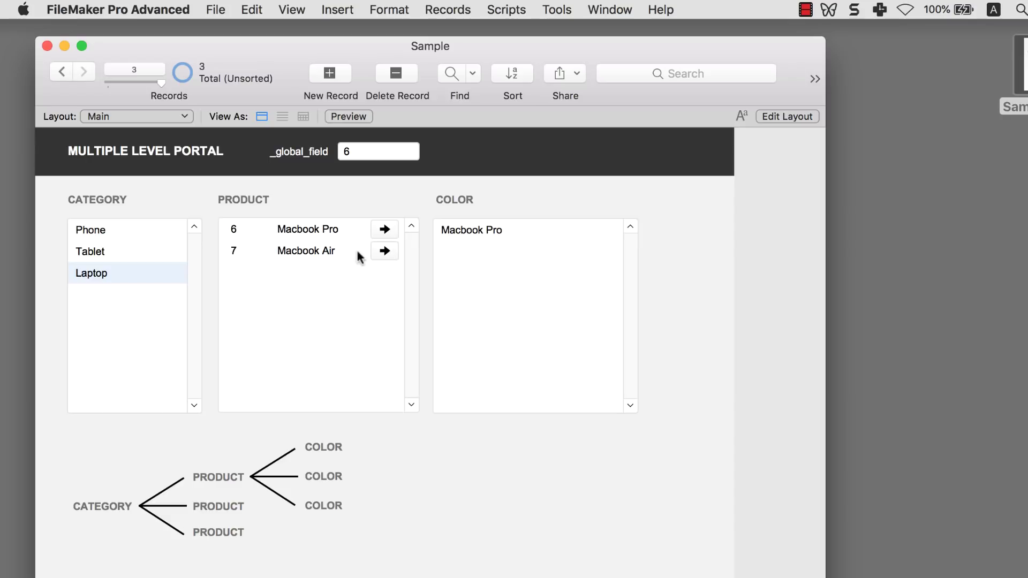
- In Layout mode, delete the _global_field label and its field from the Main layout's header
key("super+l")
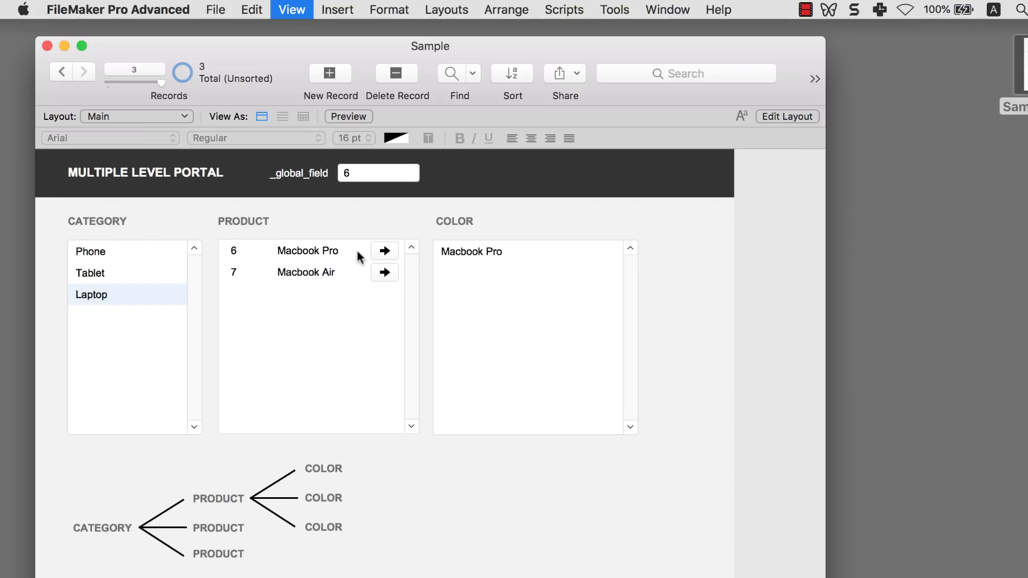
left_click(341, 176)
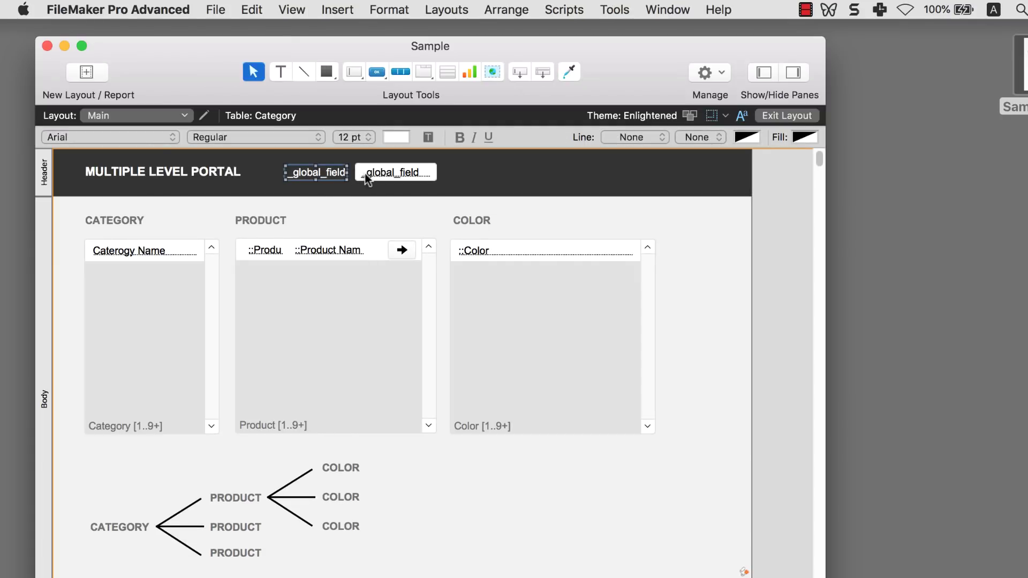
key("Delete")
left_click(366, 177)
key("Delete")
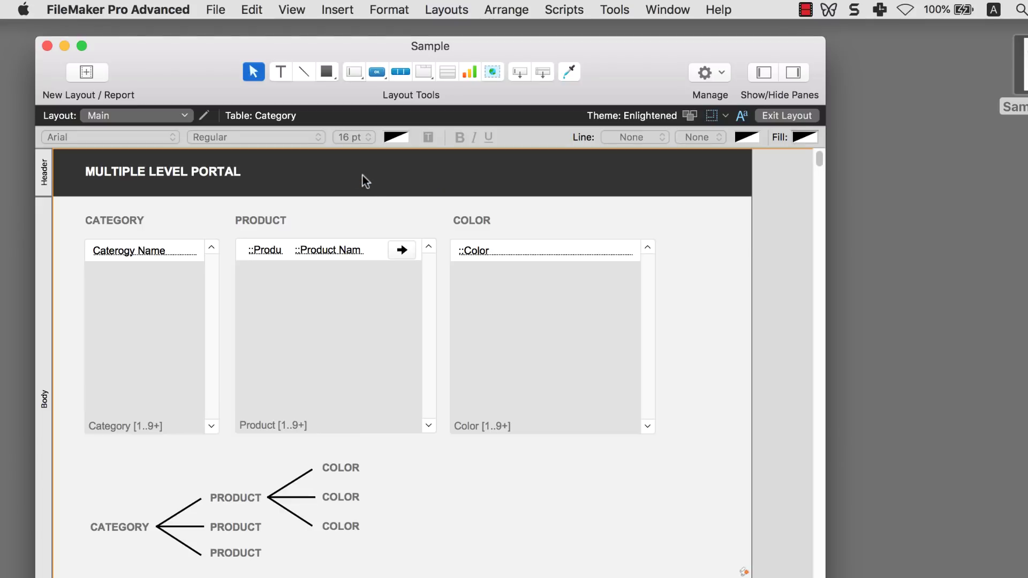
key("t")
left_click(362, 175)
type("b")
key("Escape")
key("Delete")
- Return the Main layout to Browse mode
key("super+b")
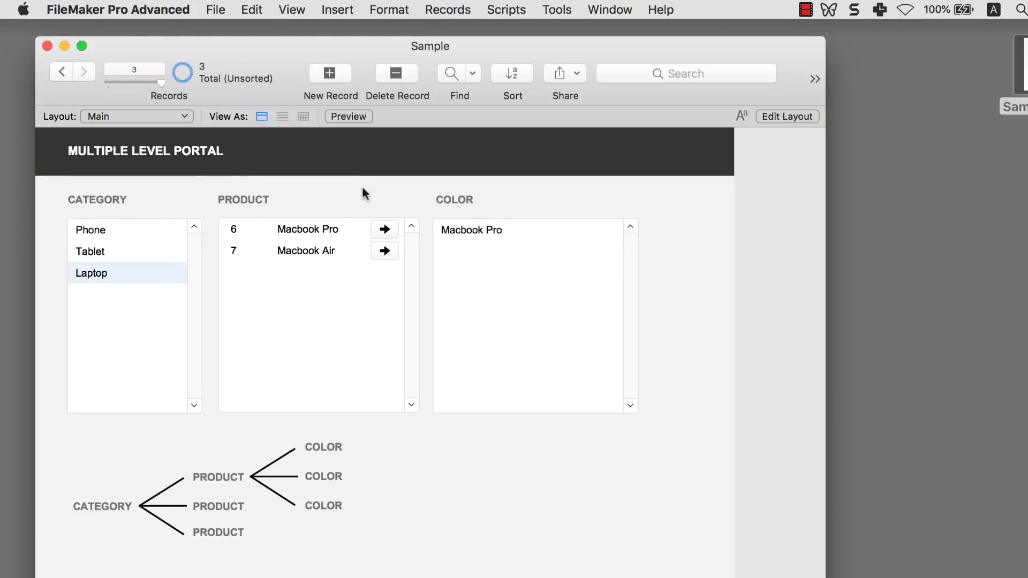